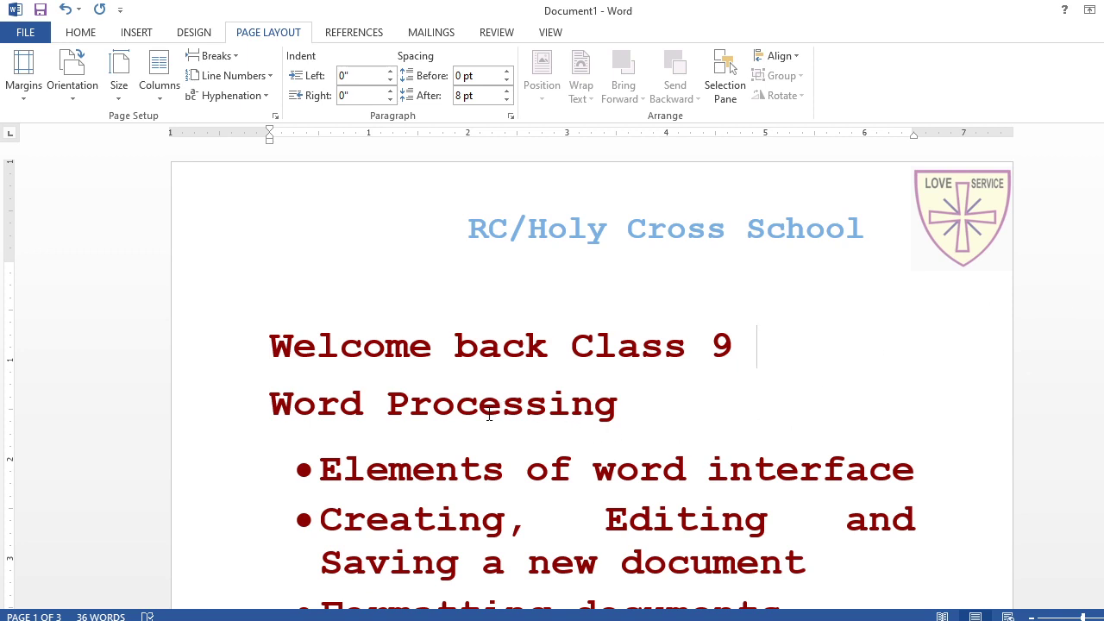
left_click_drag(1099, 296, 1099, 335)
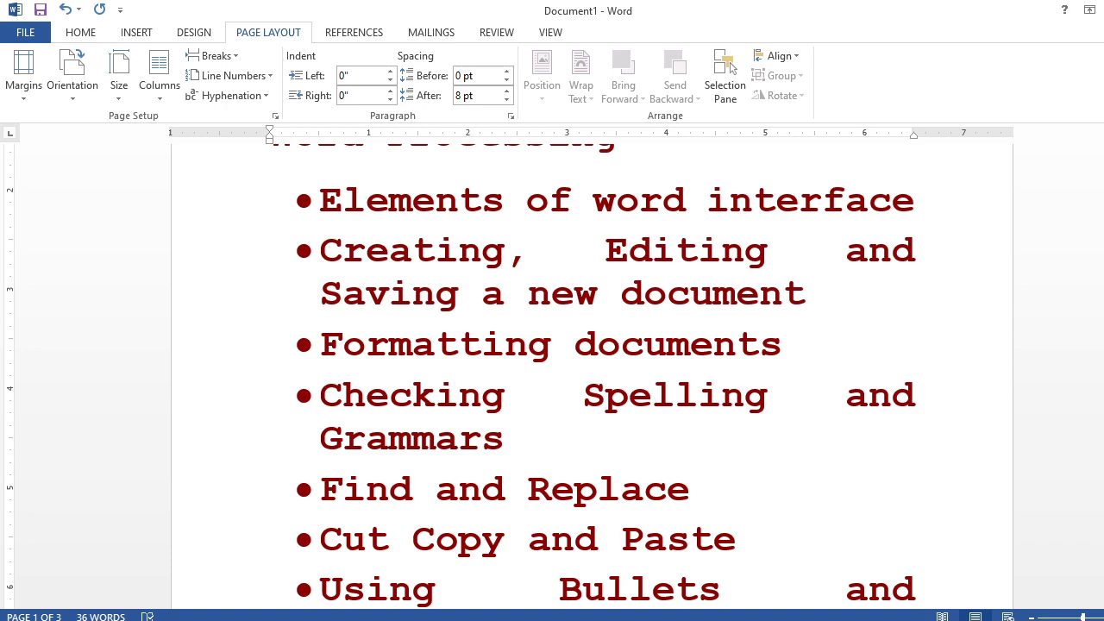
mouse_move(1099, 181)
left_mouse_down()
mouse_move(1100, 214)
mouse_move(1101, 171)
left_mouse_up()
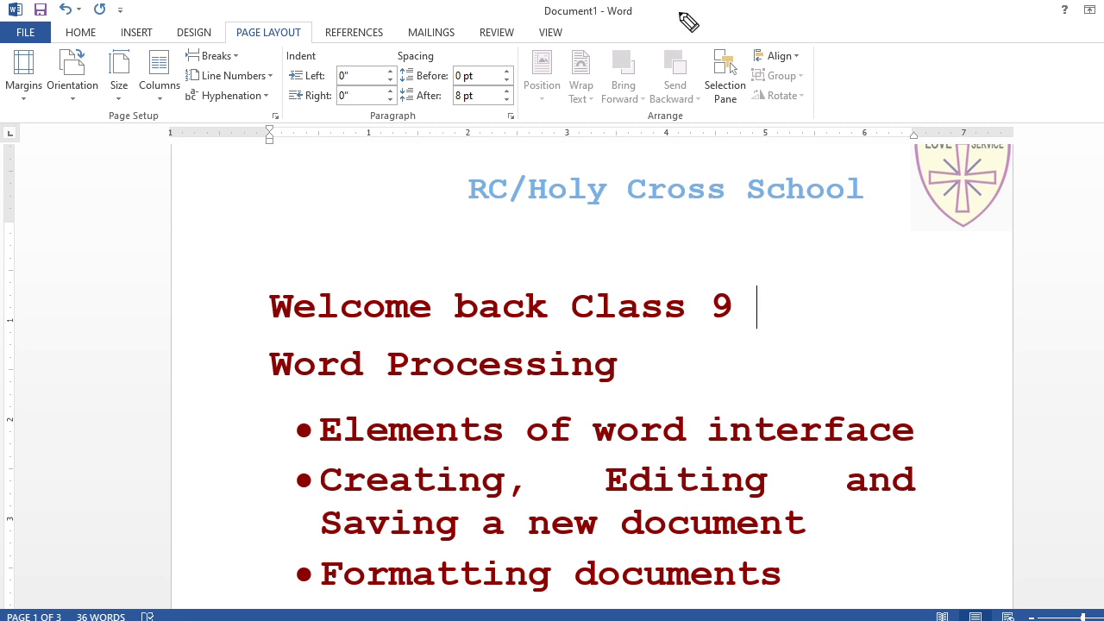
Mark the title bar, the document name and the window controls with the on-screen pen
left_click_drag(678, 12, 772, 10)
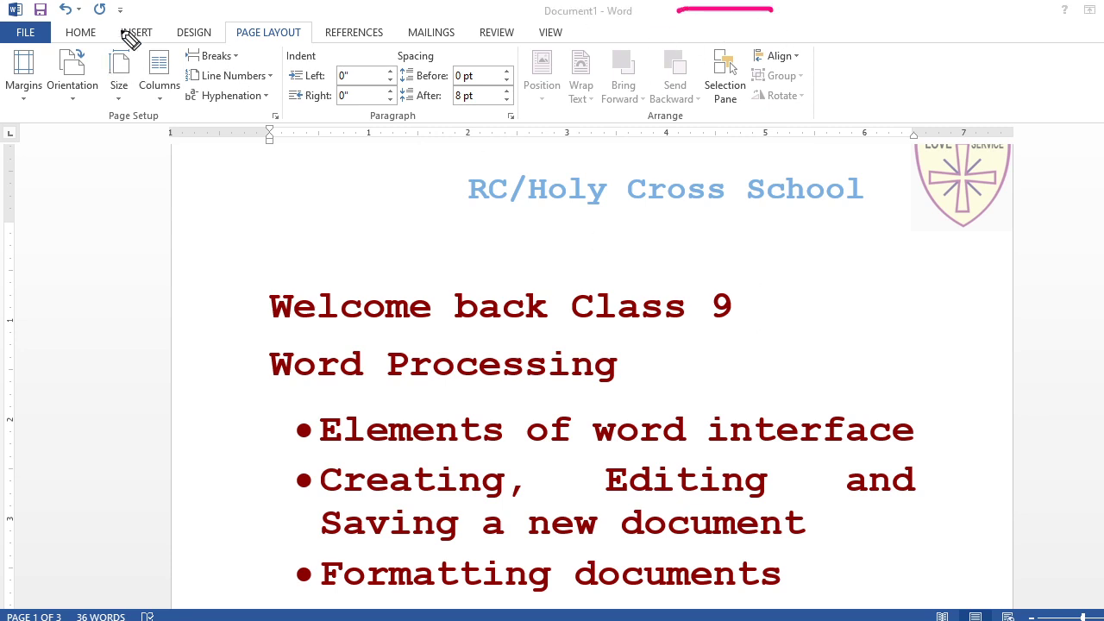
left_click_drag(141, 7, 494, 9)
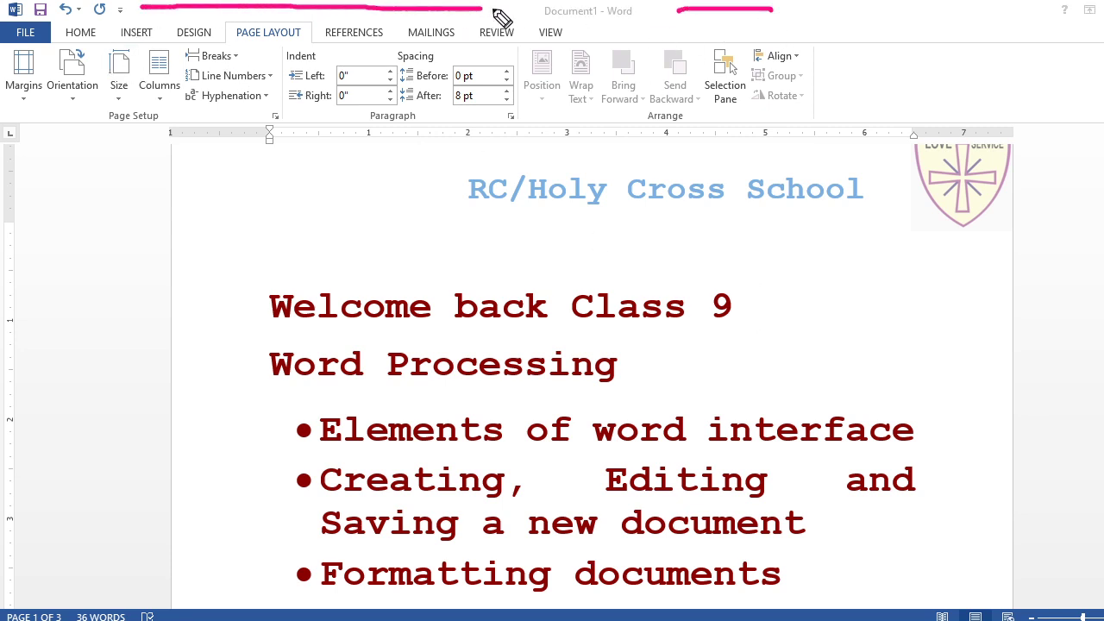
left_click(637, 7)
mouse_move(633, 10)
left_mouse_down()
mouse_move(537, 12)
mouse_move(636, 30)
mouse_move(631, 10)
left_mouse_up()
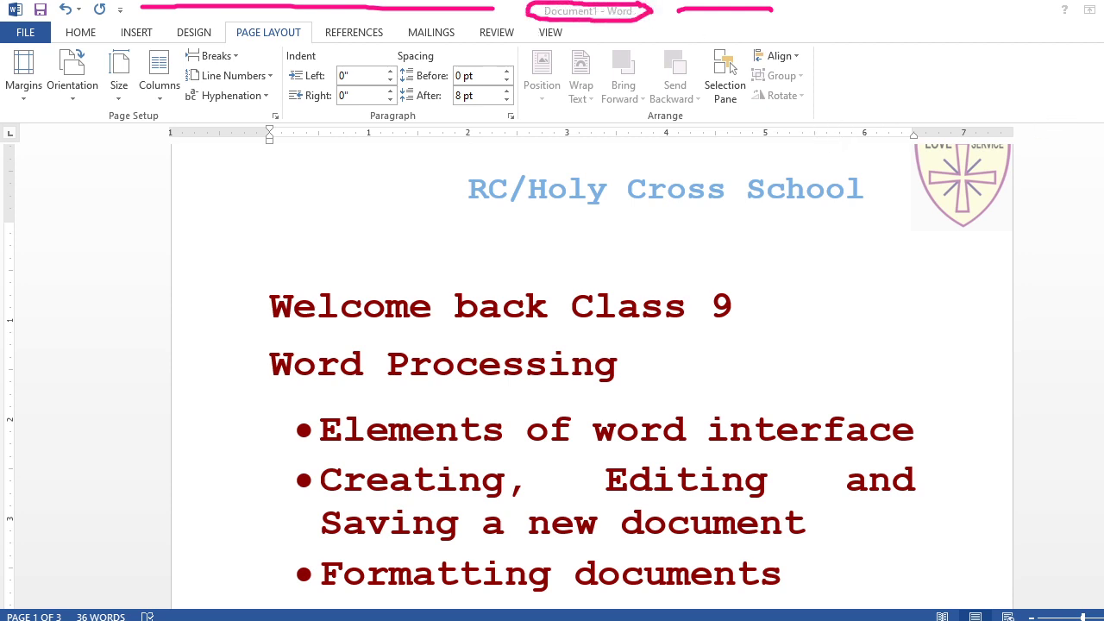
left_click_drag(1095, 23, 1103, 21)
Underline the ribbon's tab names, draw a bracket with short list strokes beside the page, underline the ribbon area, and erase all pen marks
left_click_drag(19, 38, 526, 41)
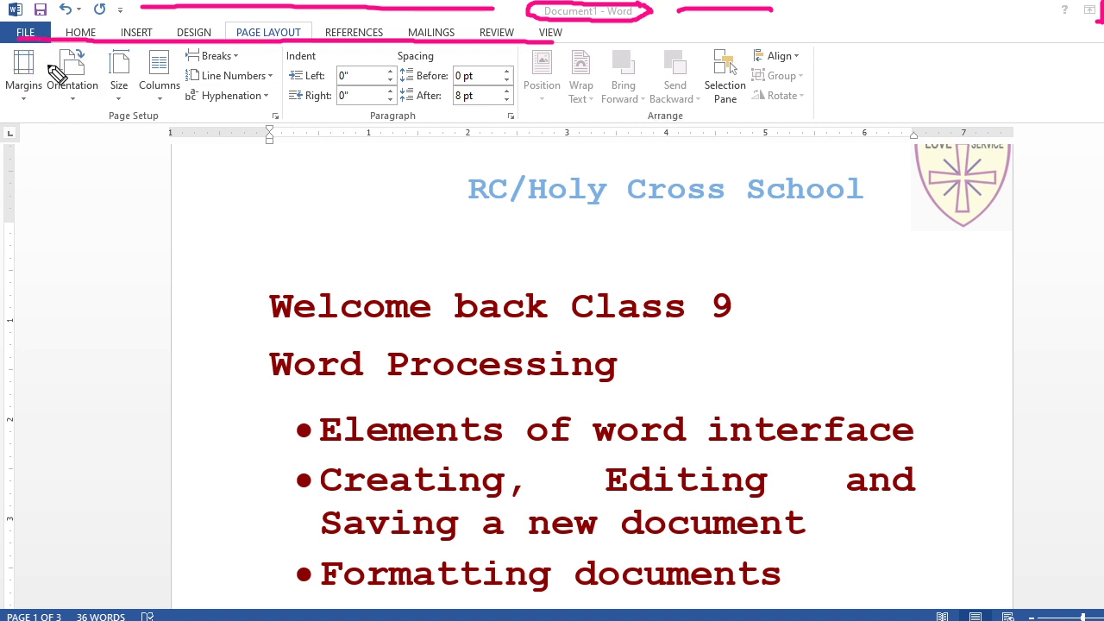
mouse_move(64, 41)
left_mouse_down()
mouse_move(63, 354)
mouse_move(28, 354)
left_mouse_up()
mouse_move(12, 317)
left_mouse_down()
mouse_move(39, 317)
mouse_move(41, 291)
left_mouse_up()
left_click_drag(2, 254, 31, 253)
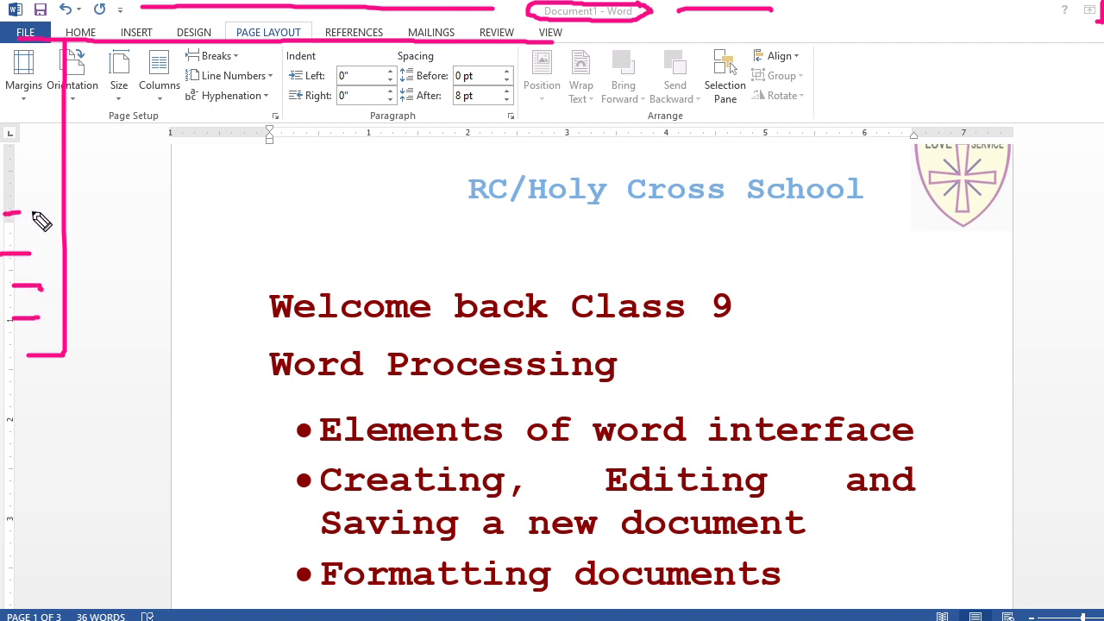
left_click_drag(34, 210, 4, 212)
left_click_drag(833, 78, 947, 76)
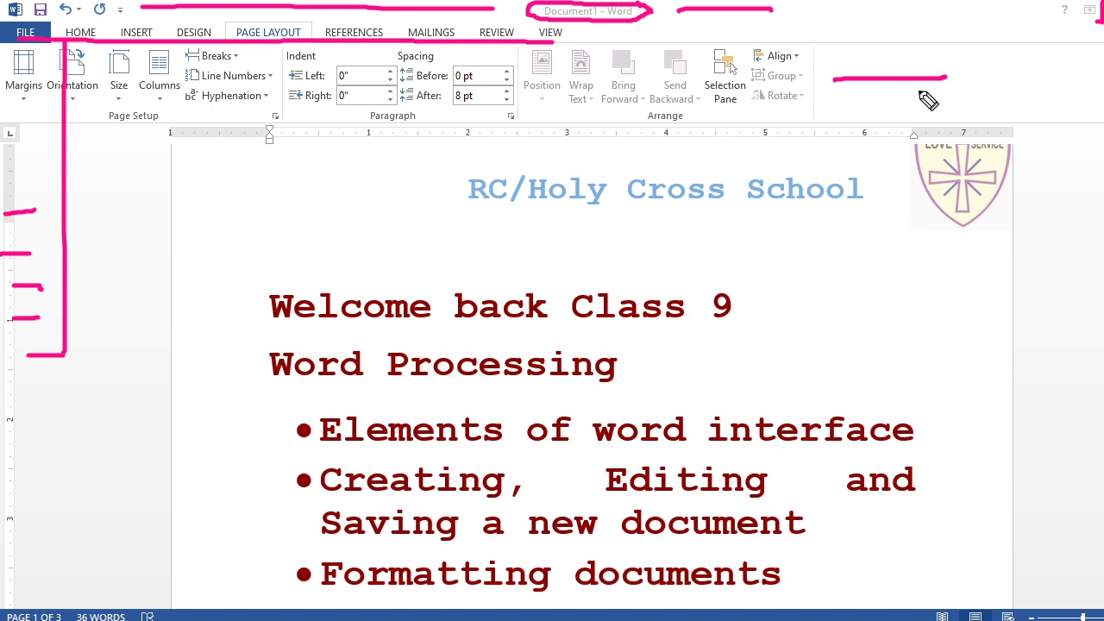
key("e")
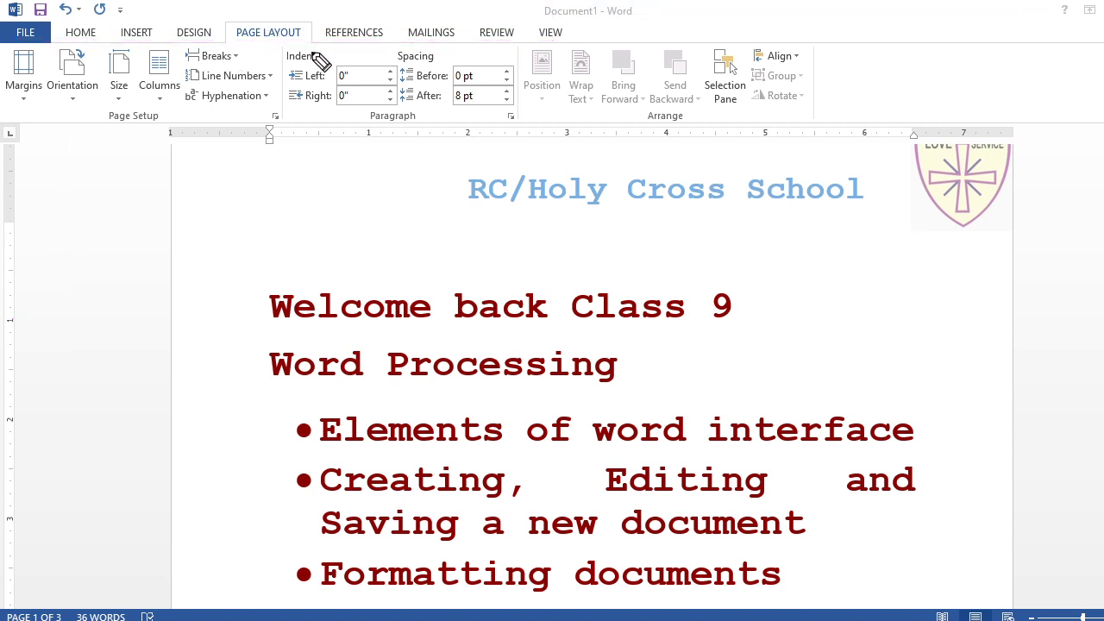
left_click(195, 35)
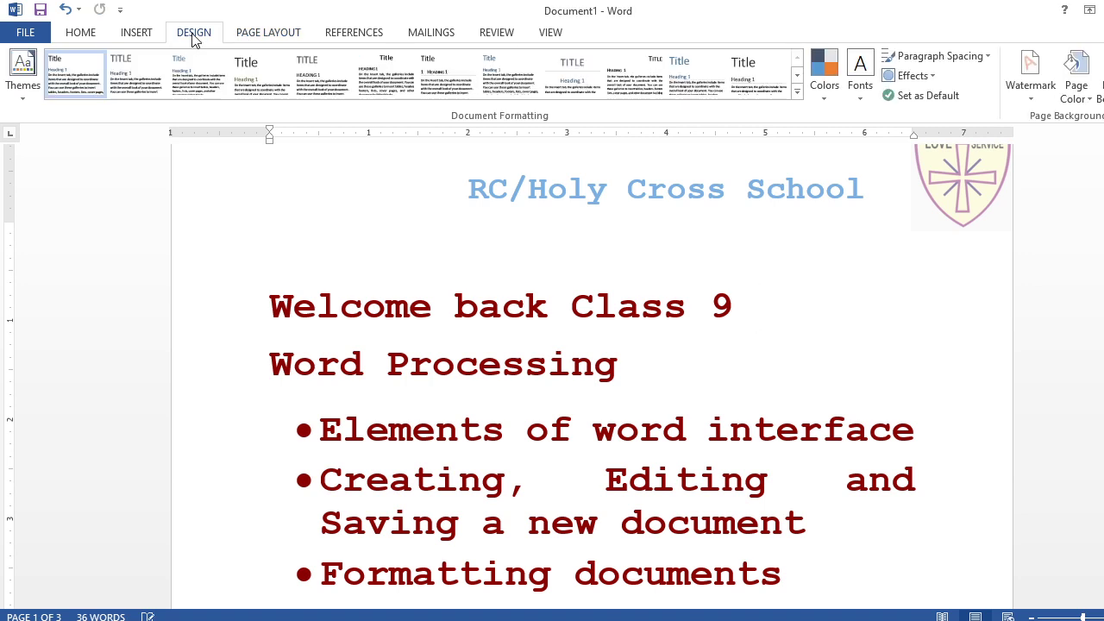
left_click(364, 38)
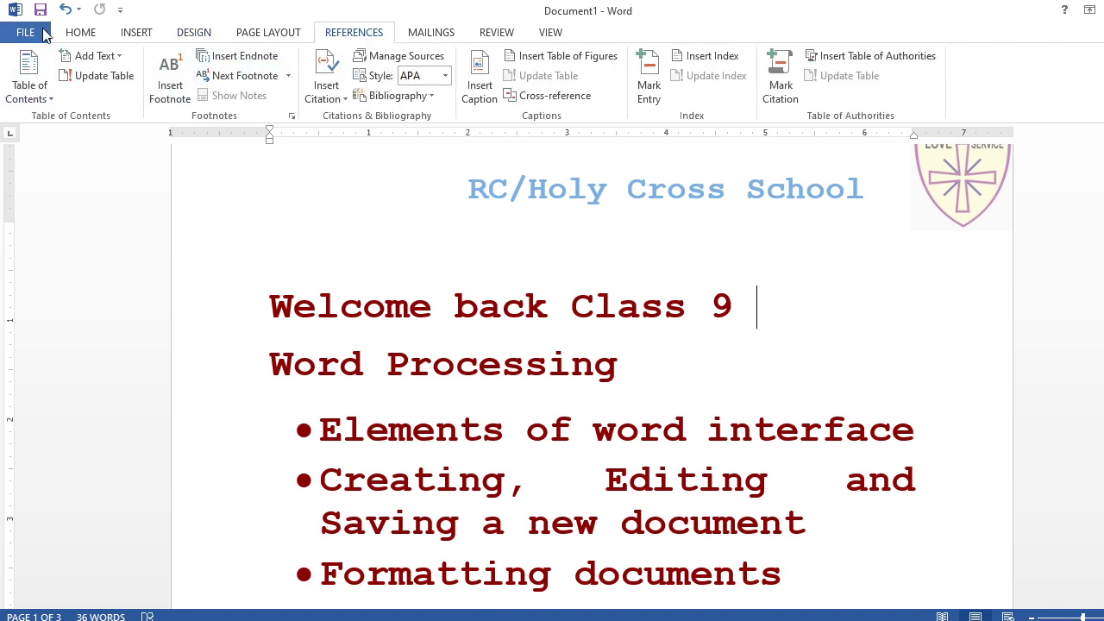
left_click(80, 33)
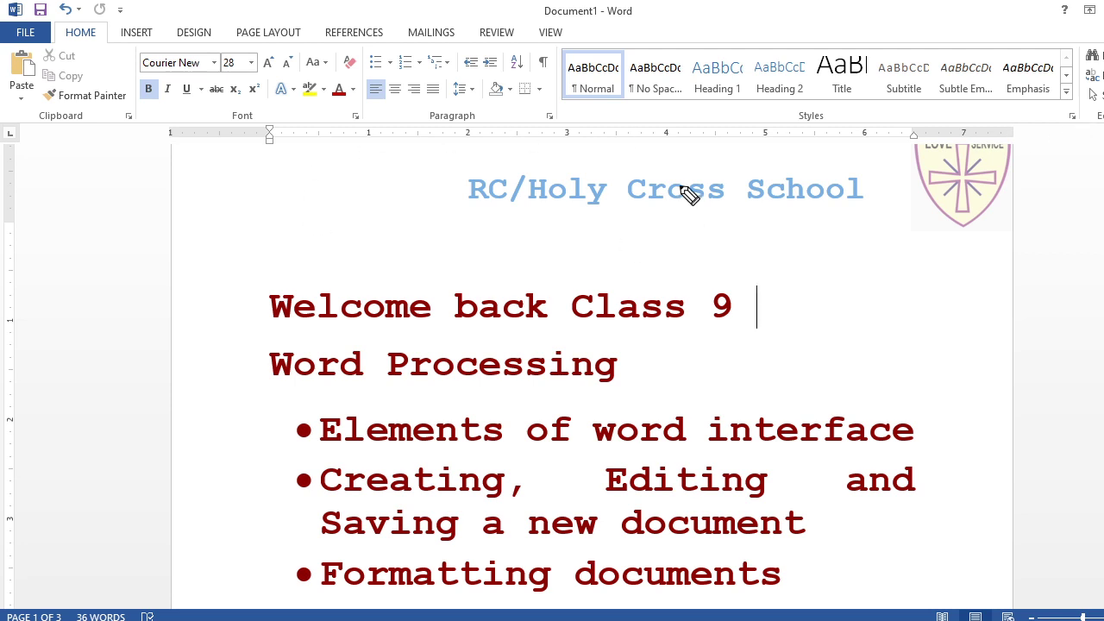
Circle the document's text area and mark the horizontal and vertical rulers with the on-screen pen
mouse_move(867, 245)
left_mouse_down()
mouse_move(406, 230)
mouse_move(862, 567)
mouse_move(612, 207)
mouse_move(550, 242)
left_mouse_up()
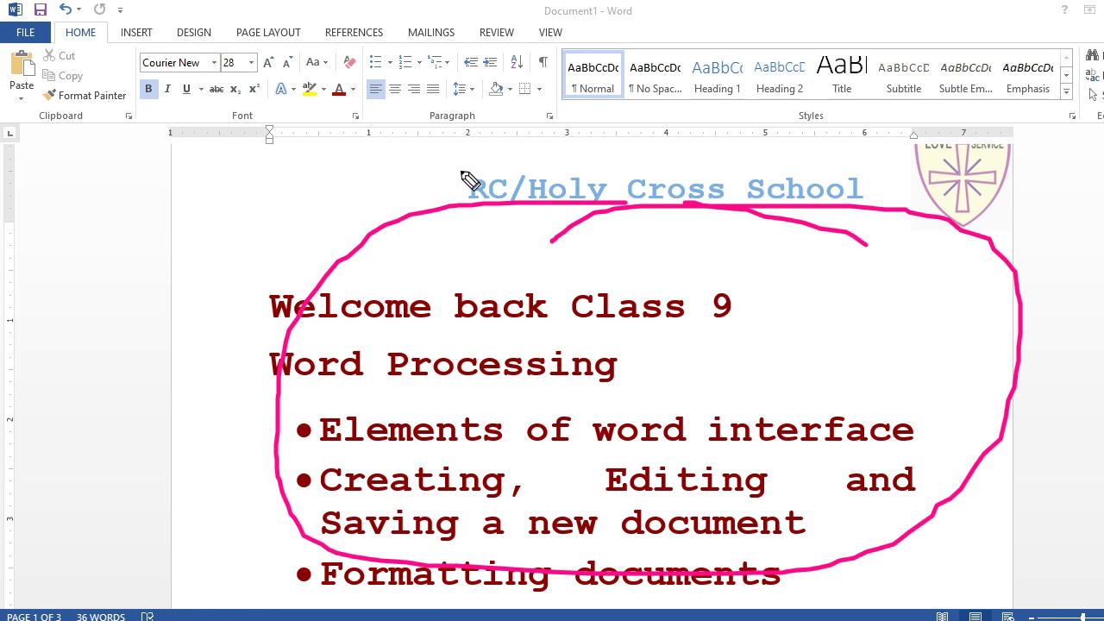
left_click_drag(419, 147, 506, 130)
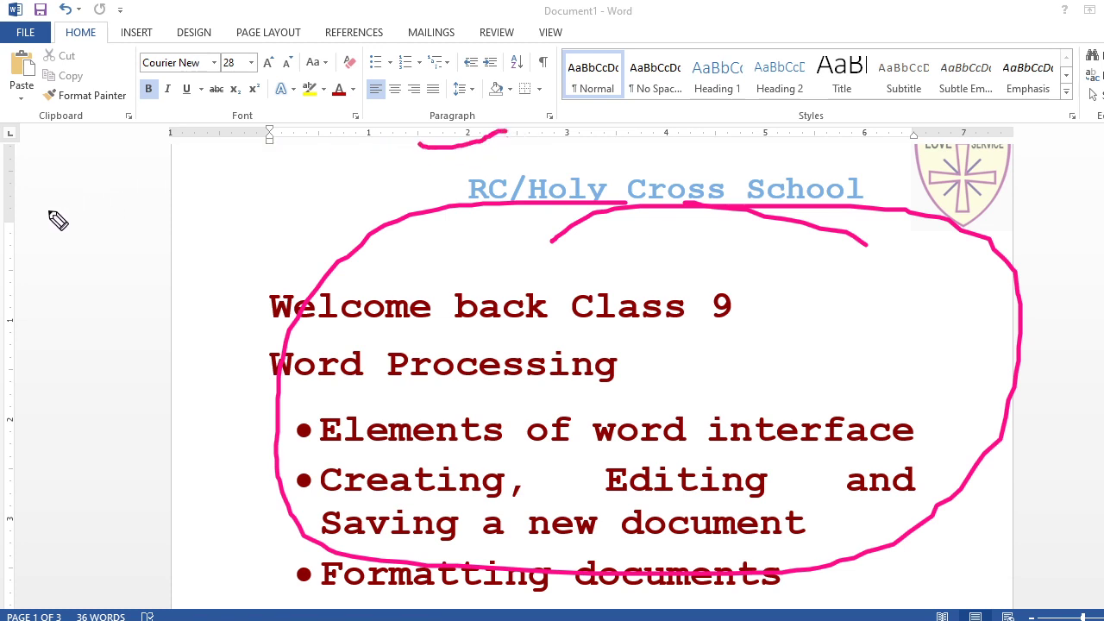
mouse_move(3, 291)
left_mouse_down()
mouse_move(24, 296)
mouse_move(44, 285)
left_mouse_up()
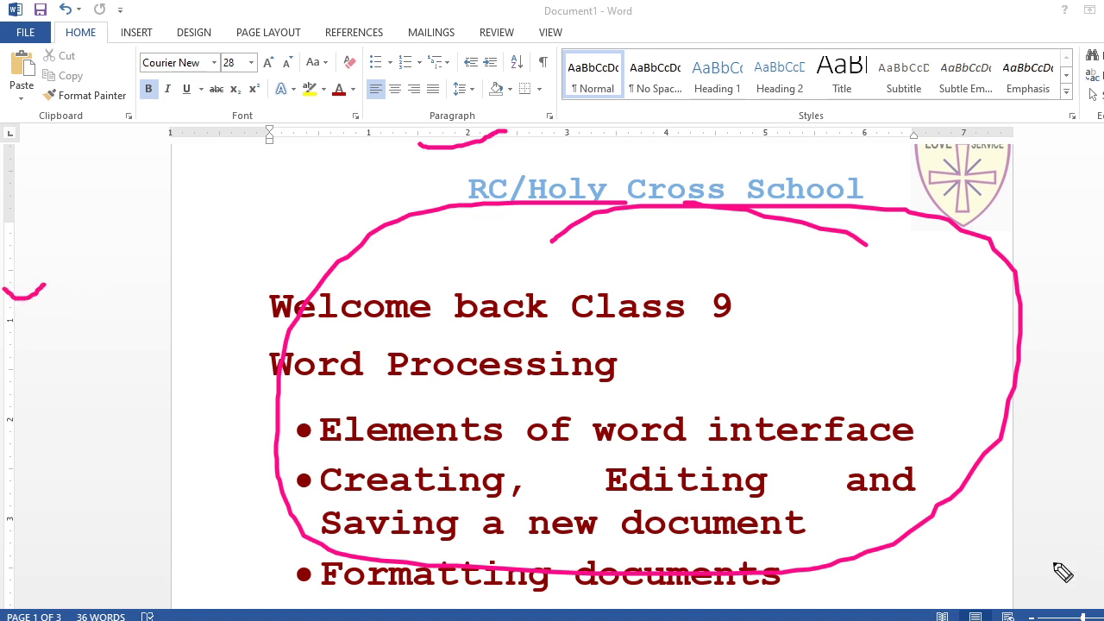
Underline the status bar and outline its page and word count area and its view and zoom controls with the pen
left_click_drag(160, 604, 640, 606)
left_click_drag(729, 609, 896, 605)
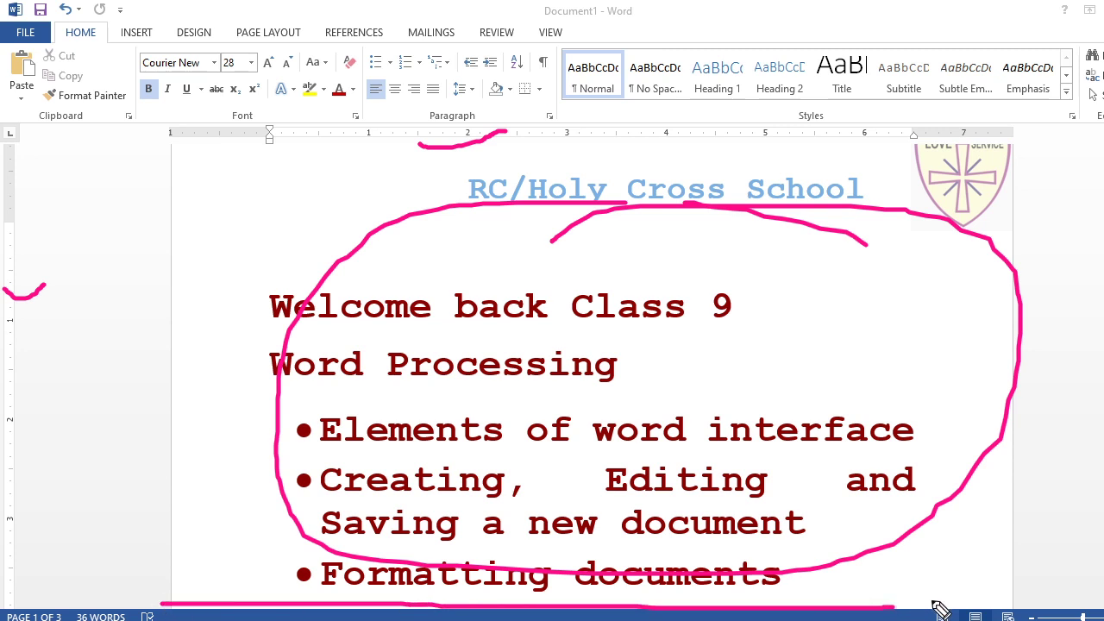
left_click_drag(150, 602, 1, 597)
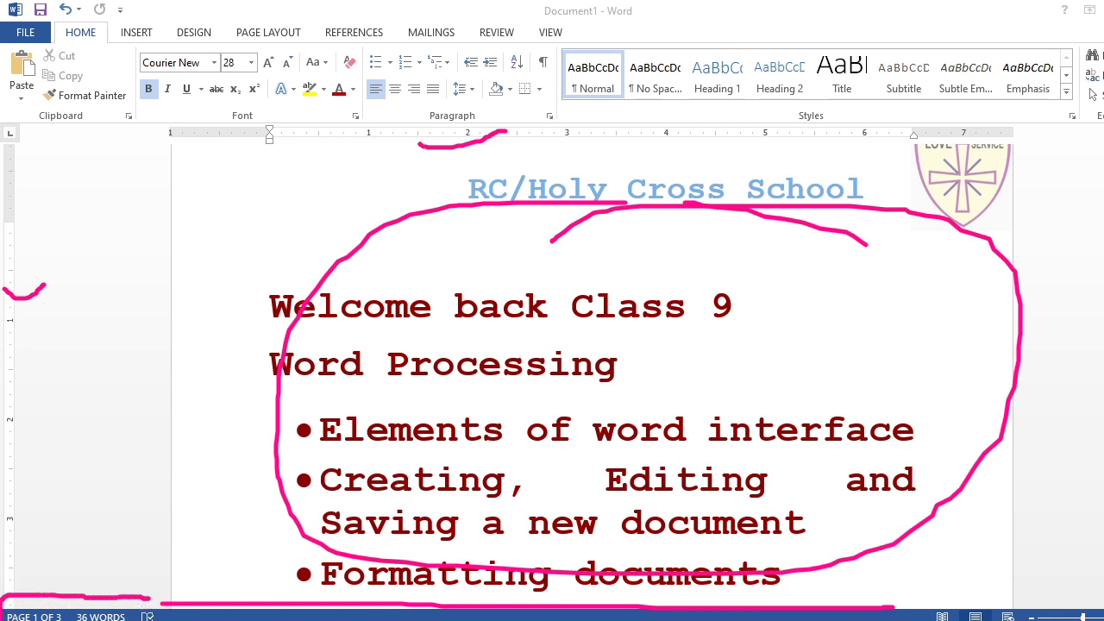
mouse_move(166, 620)
left_mouse_down()
mouse_move(163, 605)
mouse_move(116, 596)
left_mouse_up()
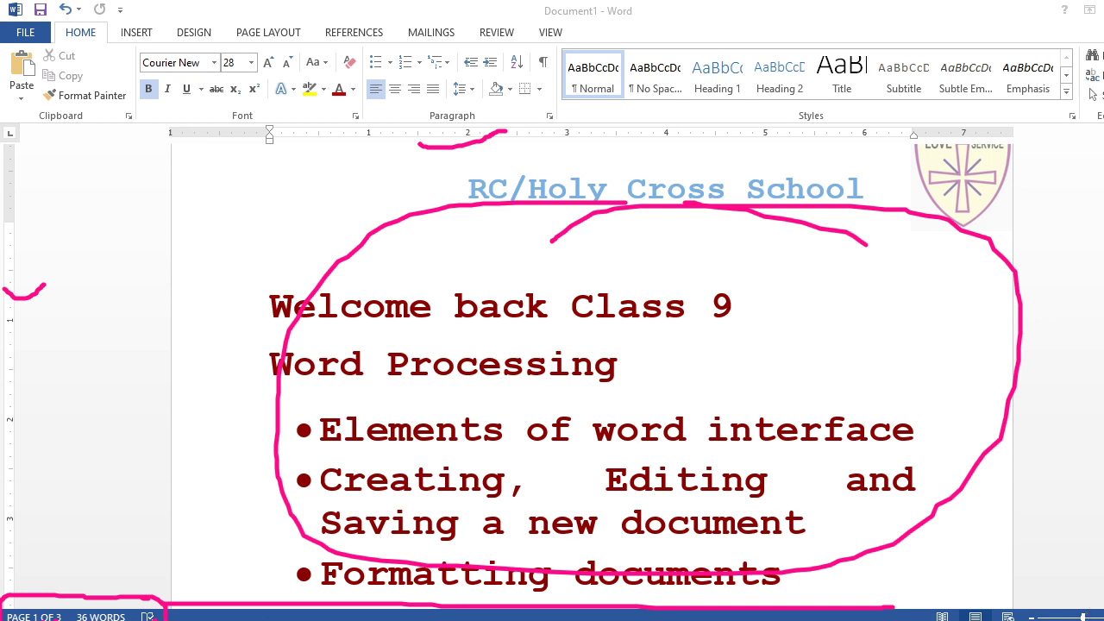
left_click_drag(1103, 597, 1019, 595)
left_click_drag(921, 598, 897, 617)
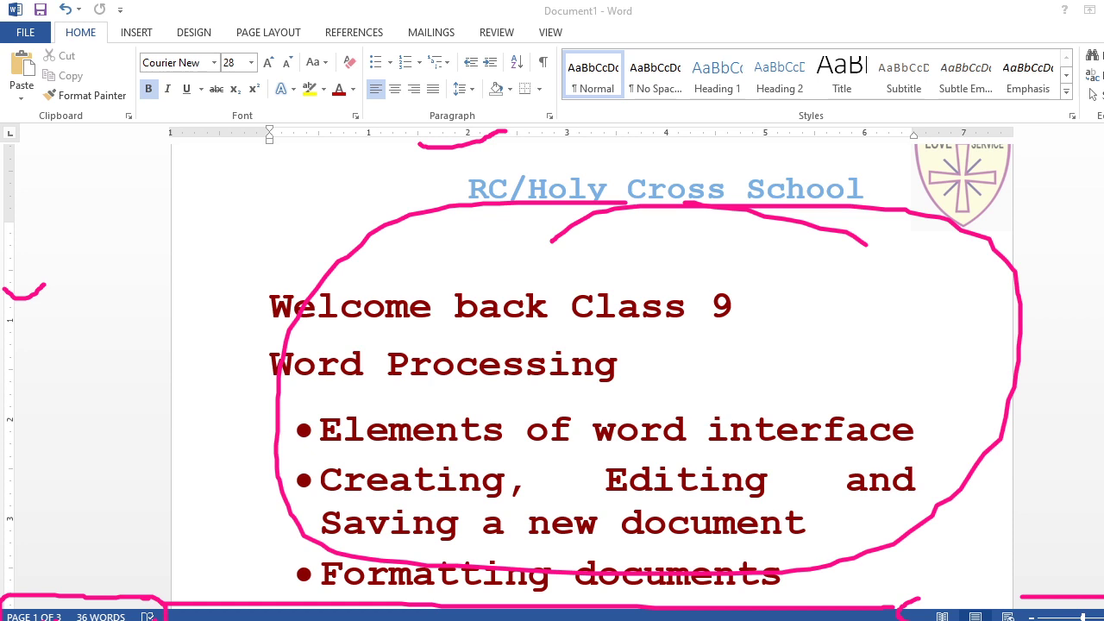
Zoom the document out in steps until the whole first page fits in the window
left_click(1032, 618)
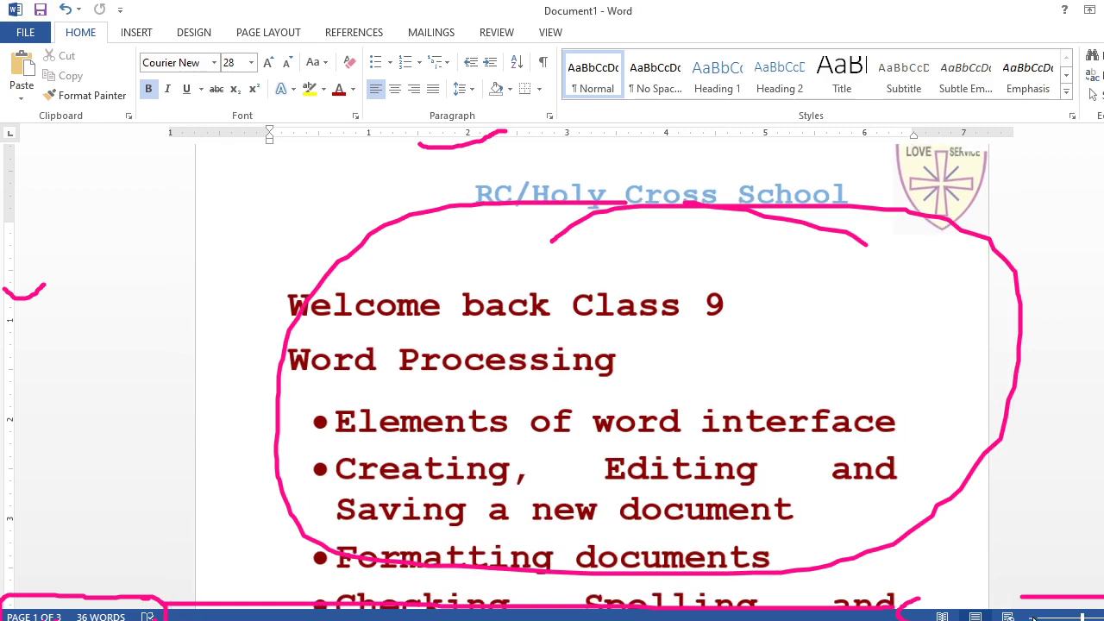
left_click(1032, 617)
left_click(1032, 618)
left_click(1032, 618)
left_click(1033, 618)
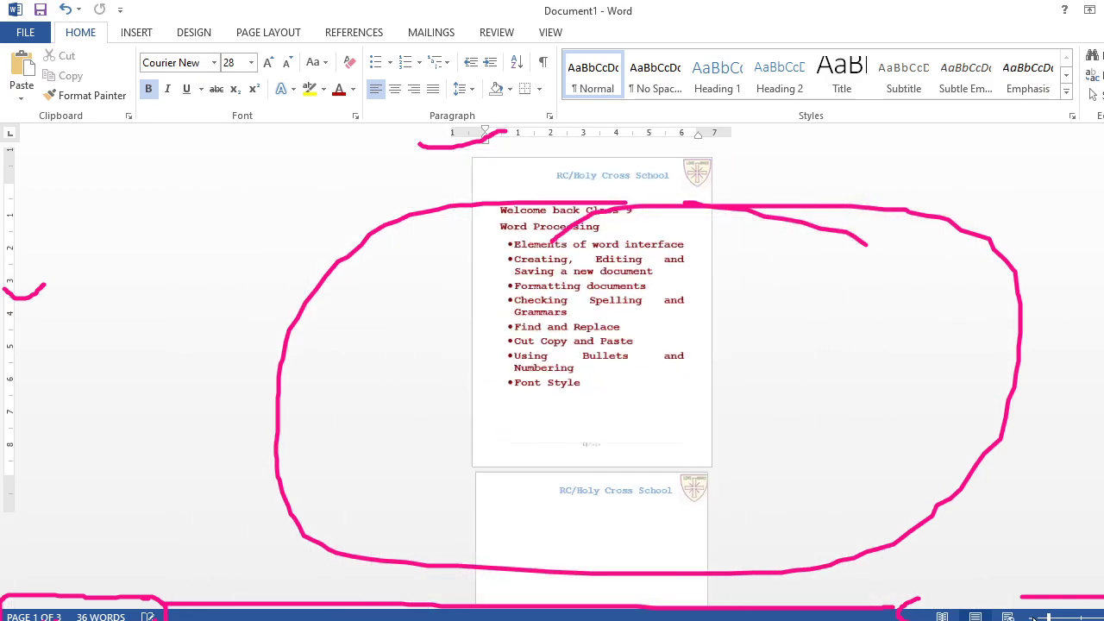
left_click(1032, 618)
Zoom the document back in to 110% and clear the pen marks from the screen
left_click(1082, 617)
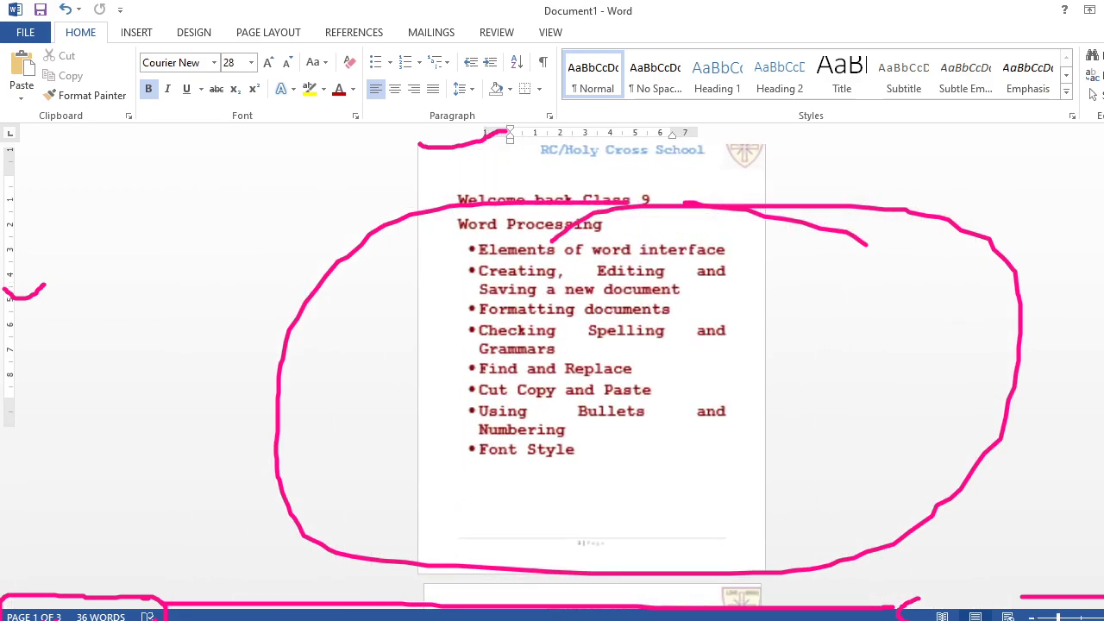
left_click_drag(1084, 618, 1084, 618)
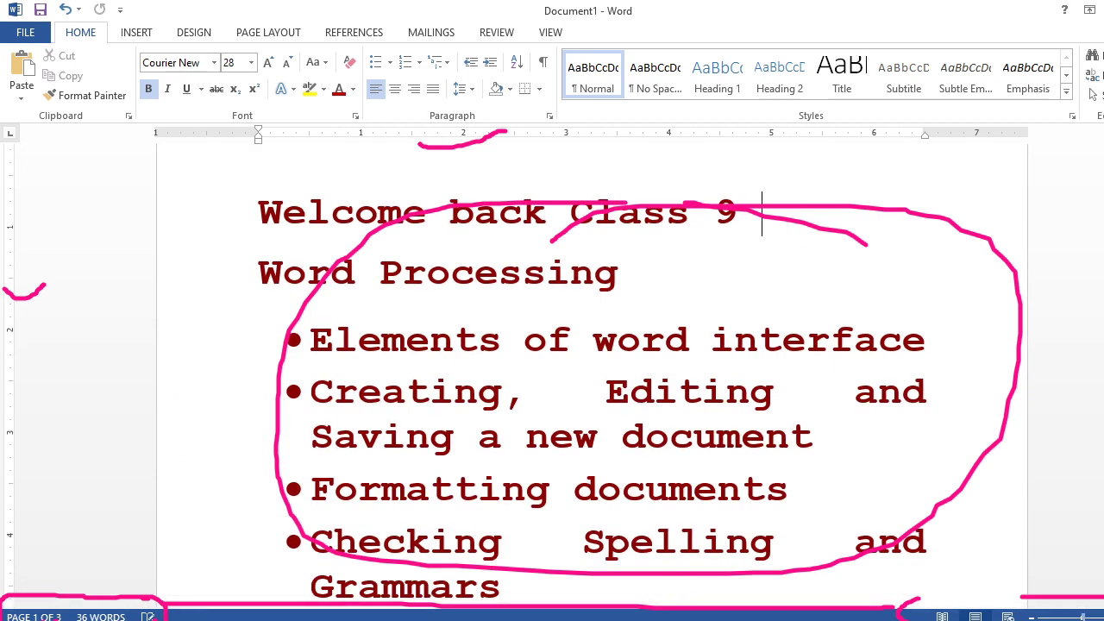
left_click(1031, 618)
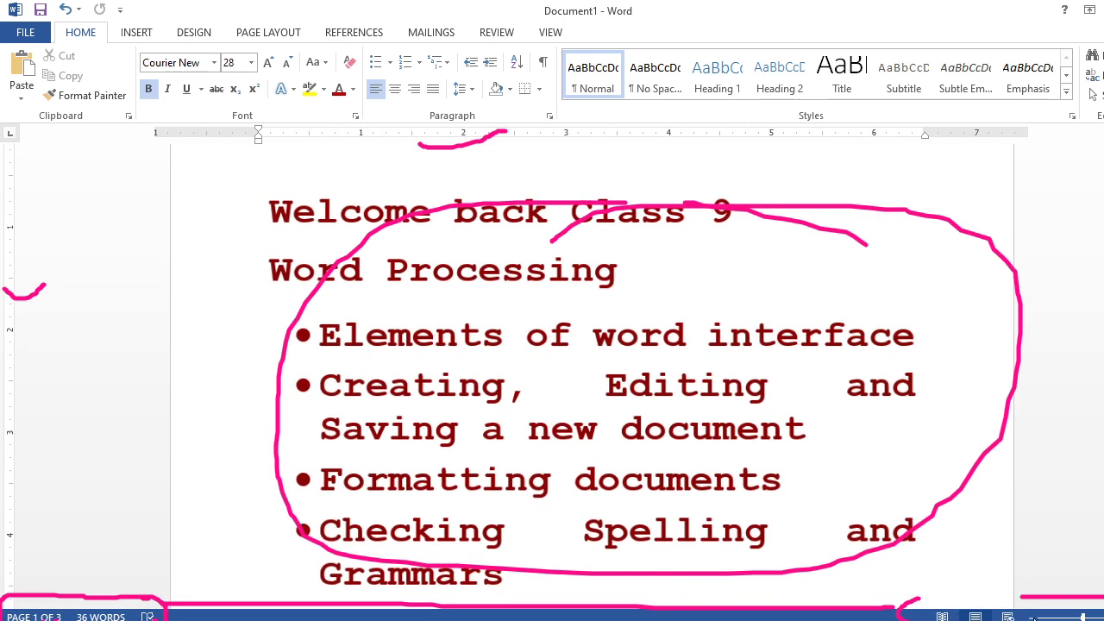
left_click(1032, 618)
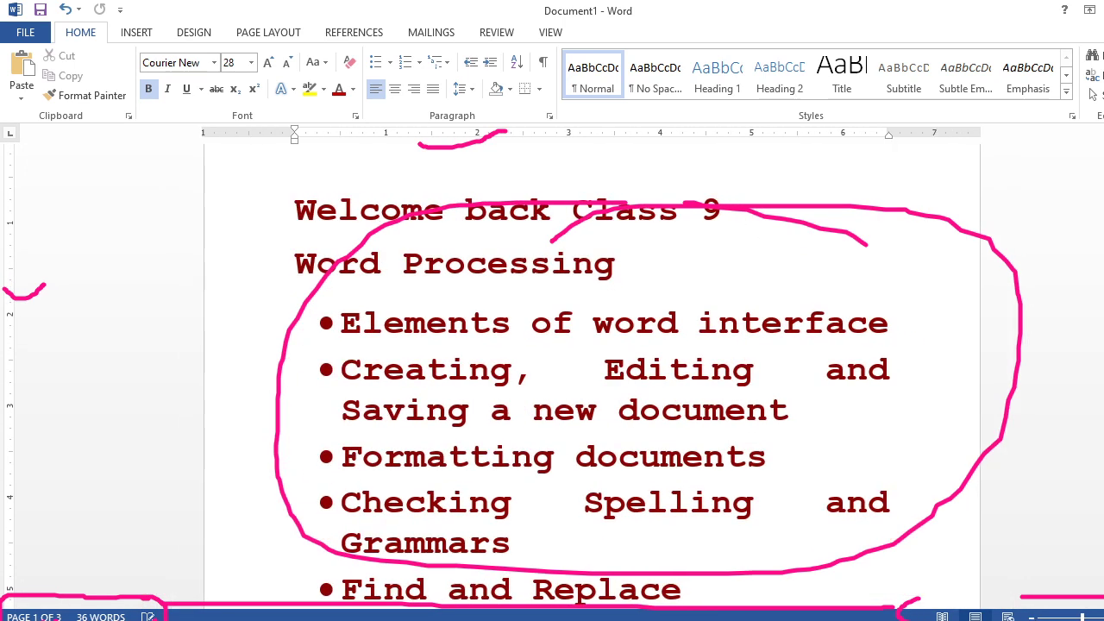
key("Escape")
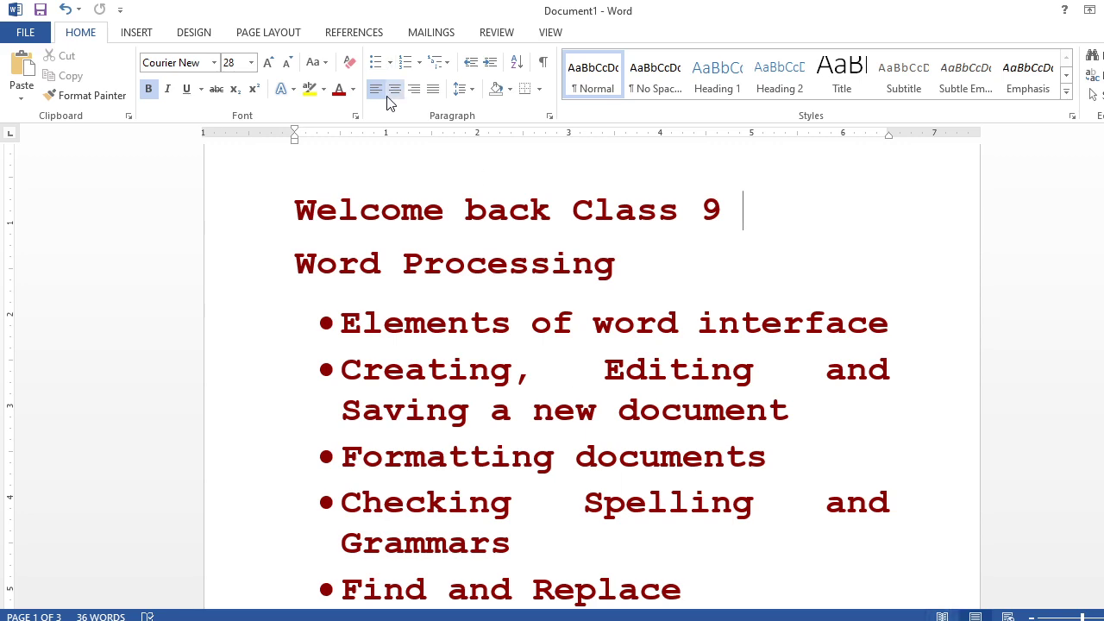
Set the document zoom to 100% through the Zoom dialog
left_click(550, 36)
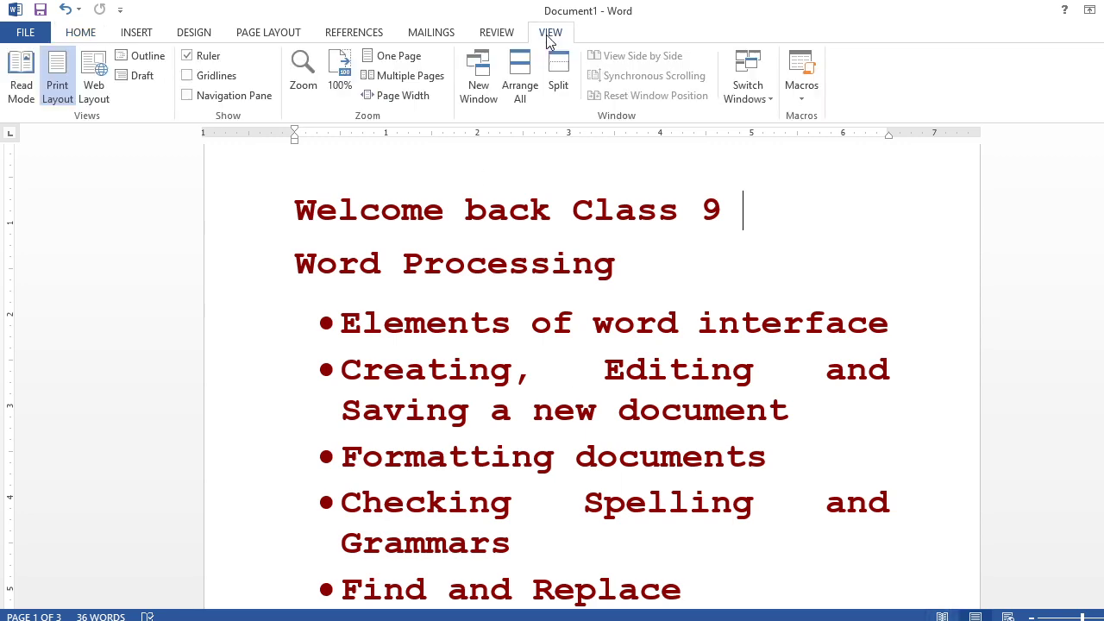
left_click(307, 86)
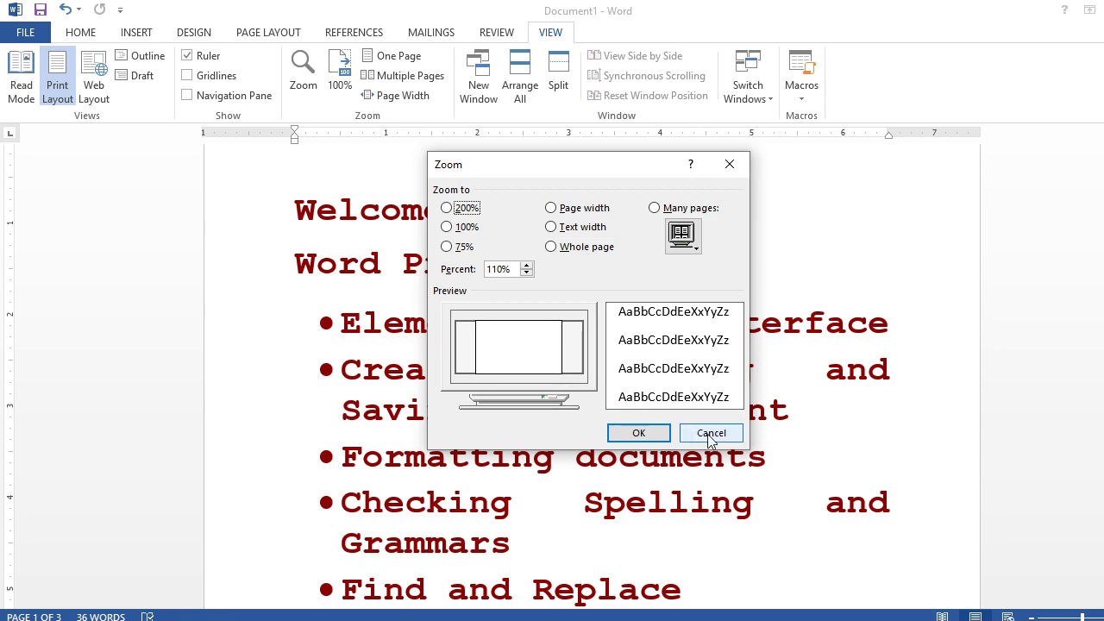
left_click(447, 227)
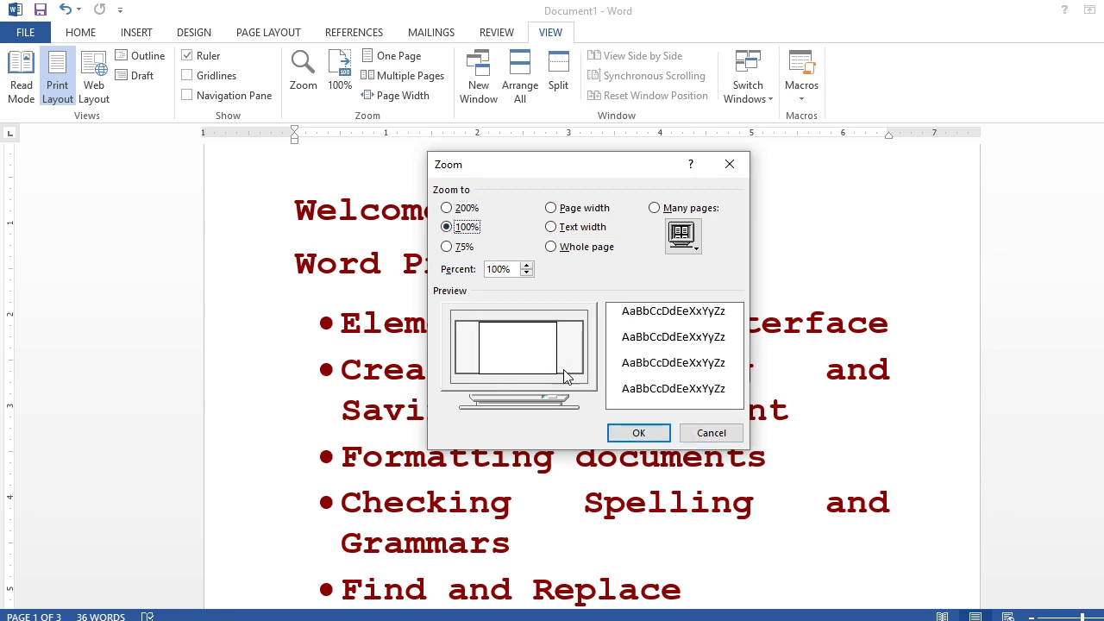
left_click(637, 432)
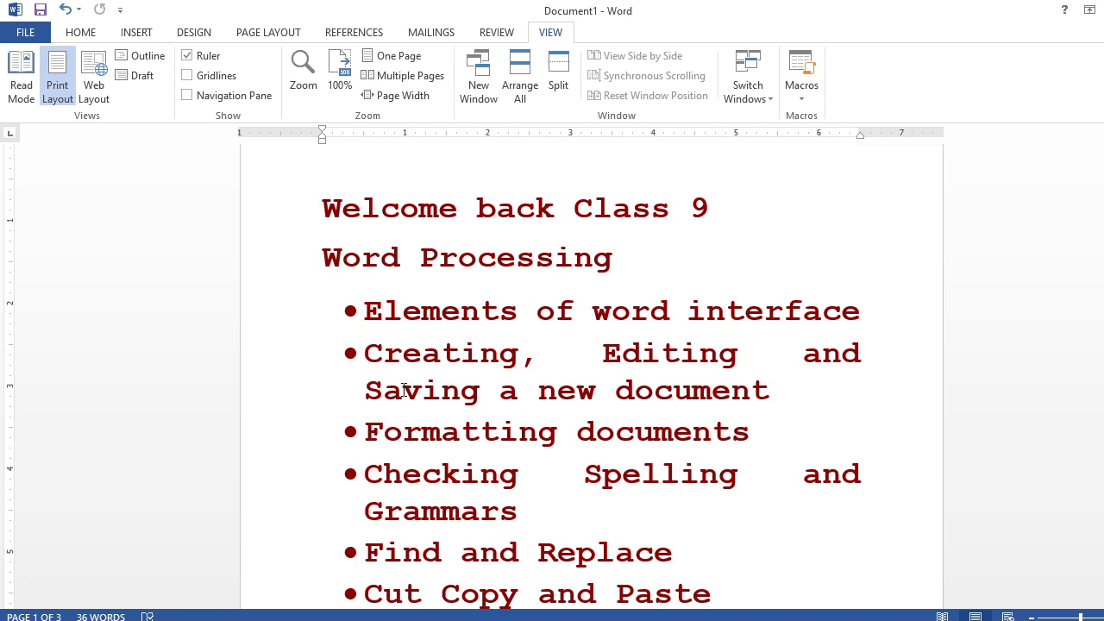
Create a new blank document
left_click(25, 34)
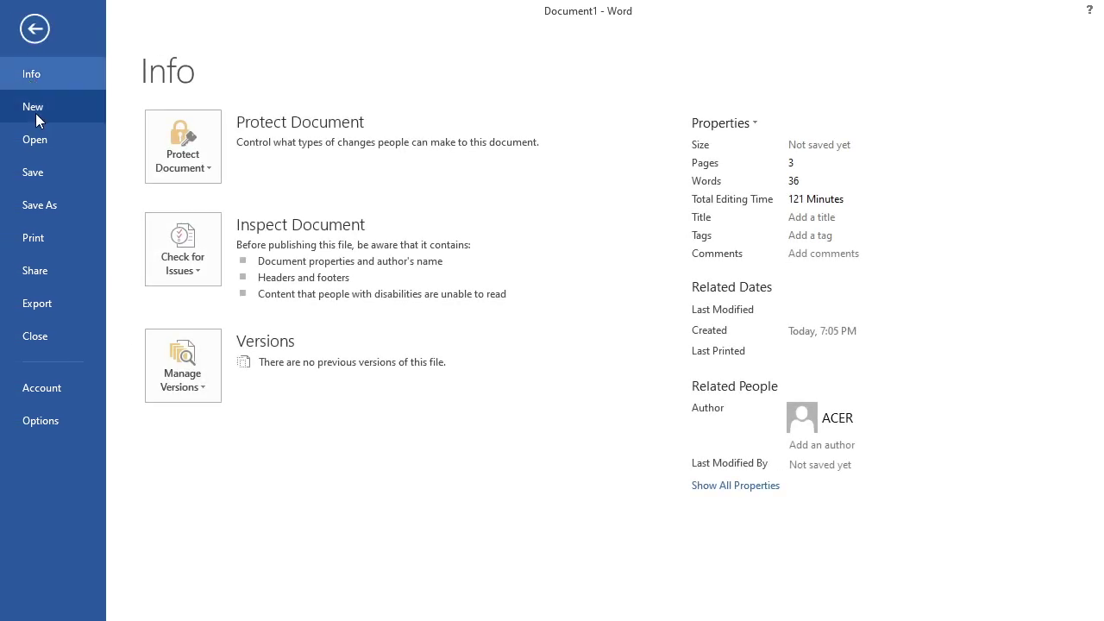
left_click(57, 112)
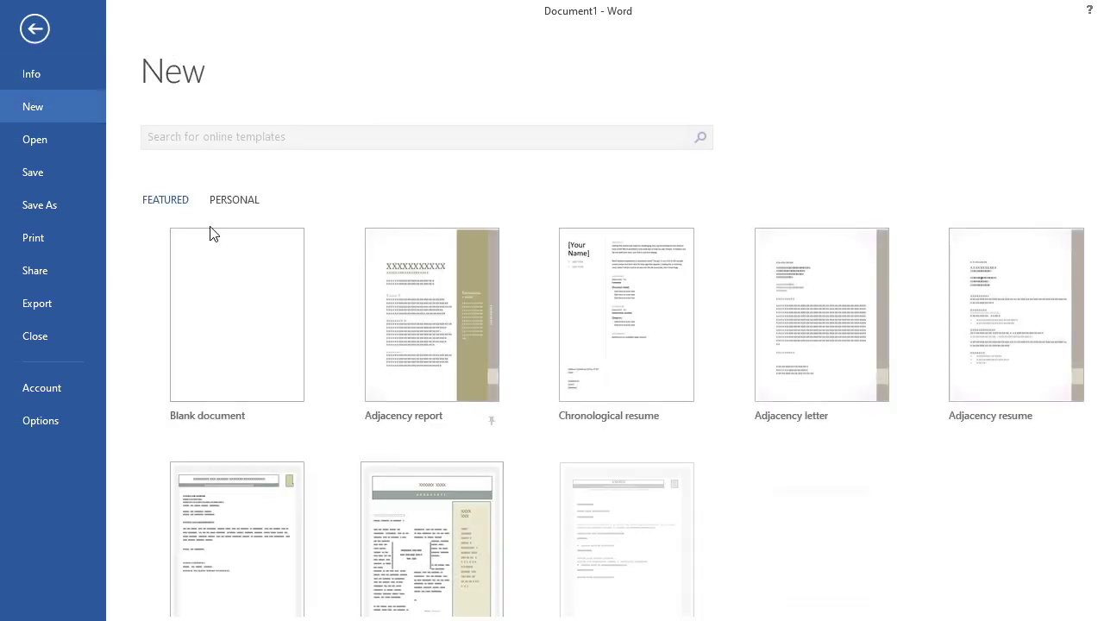
left_click(227, 294)
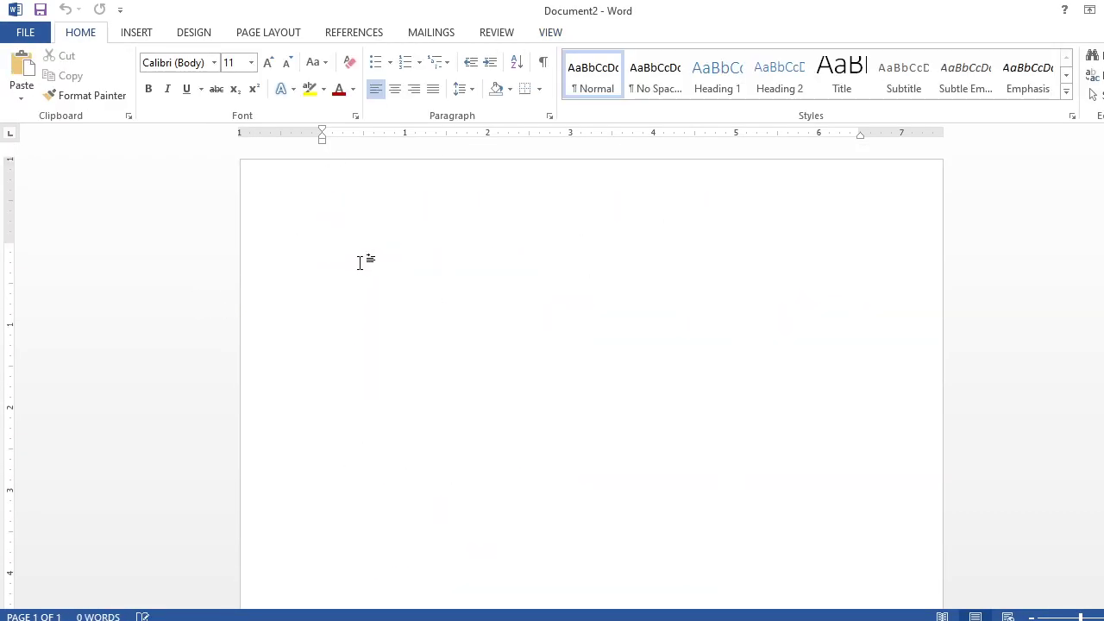
Enter the text "I AM AT HOME" on the first line of the blank document
type("I")
key("BackSpace")
type("I AM AT HOME")
Enlarge the font of the "I AM AT HOME" line to 22 pt
left_click_drag(414, 249, 321, 249)
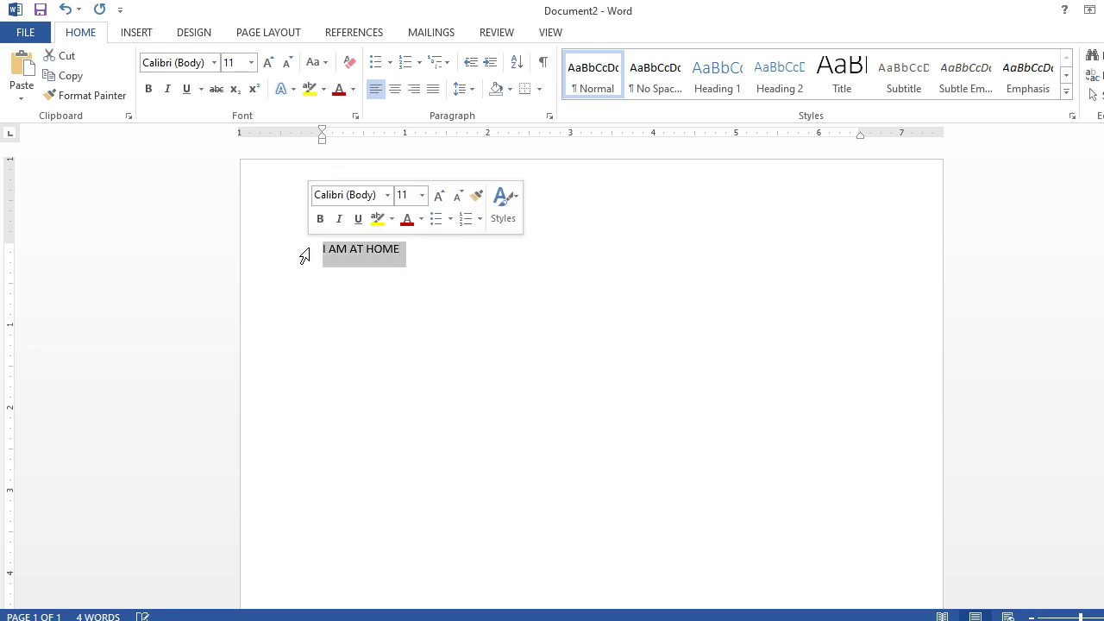
key("ctrl+shift+period")
key("ctrl+shift+period")
key("ctrl+shift+period")
key("ctrl+shift+period")
key("ctrl+shift+period")
key("ctrl+shift+period")
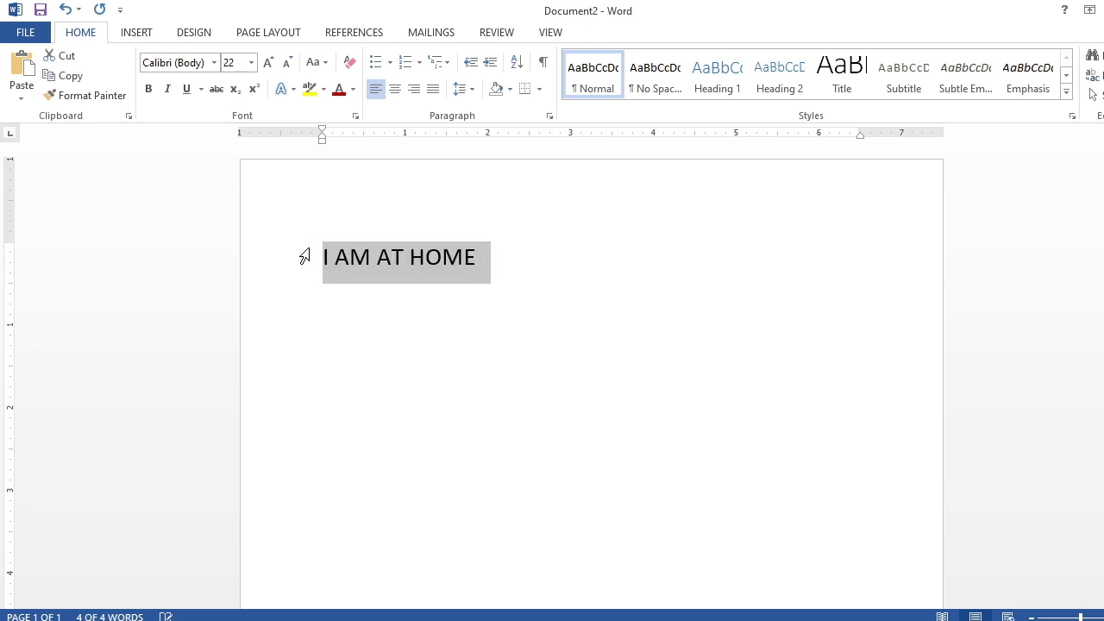
View the Save As locations available for the new document and return to it without saving
left_click(589, 257)
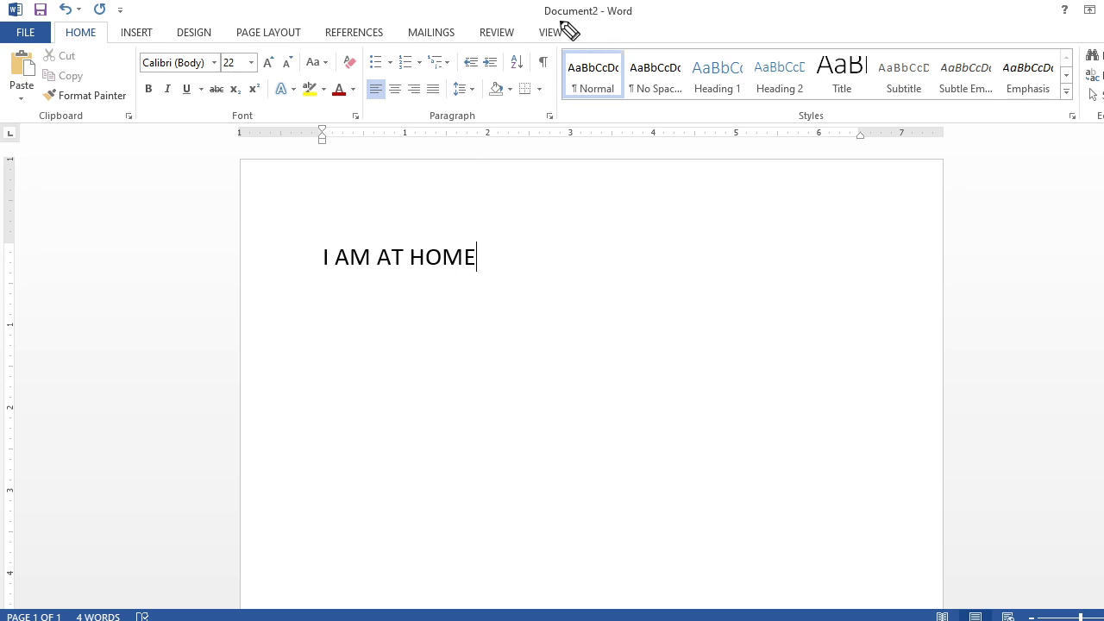
mouse_move(539, 23)
left_mouse_down()
mouse_move(652, 15)
mouse_move(579, 3)
mouse_move(538, 17)
left_mouse_up()
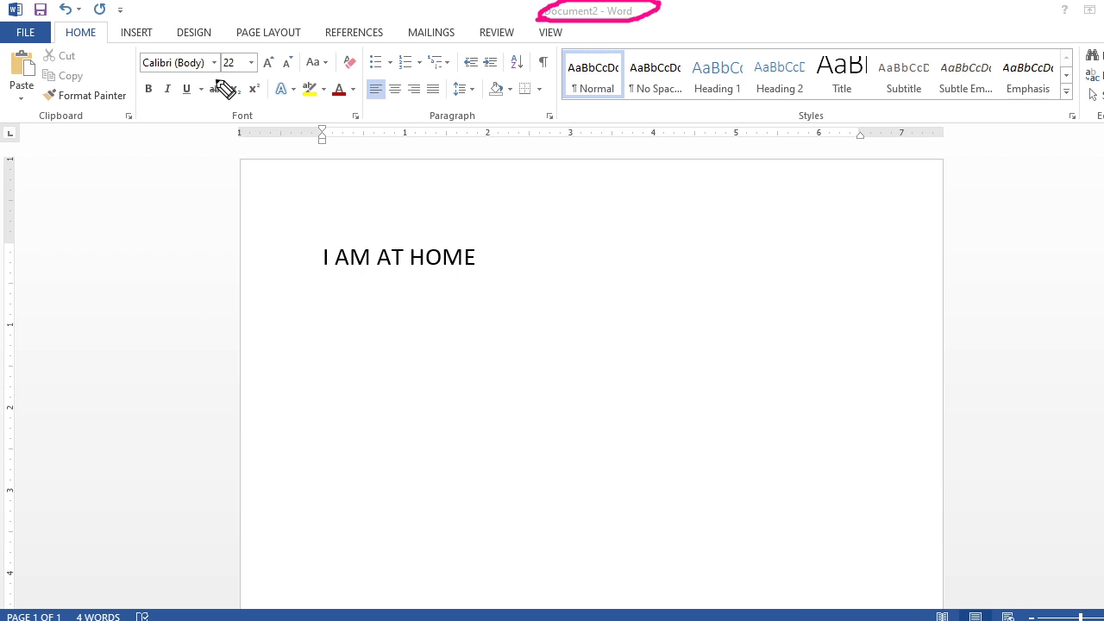
left_click(21, 34)
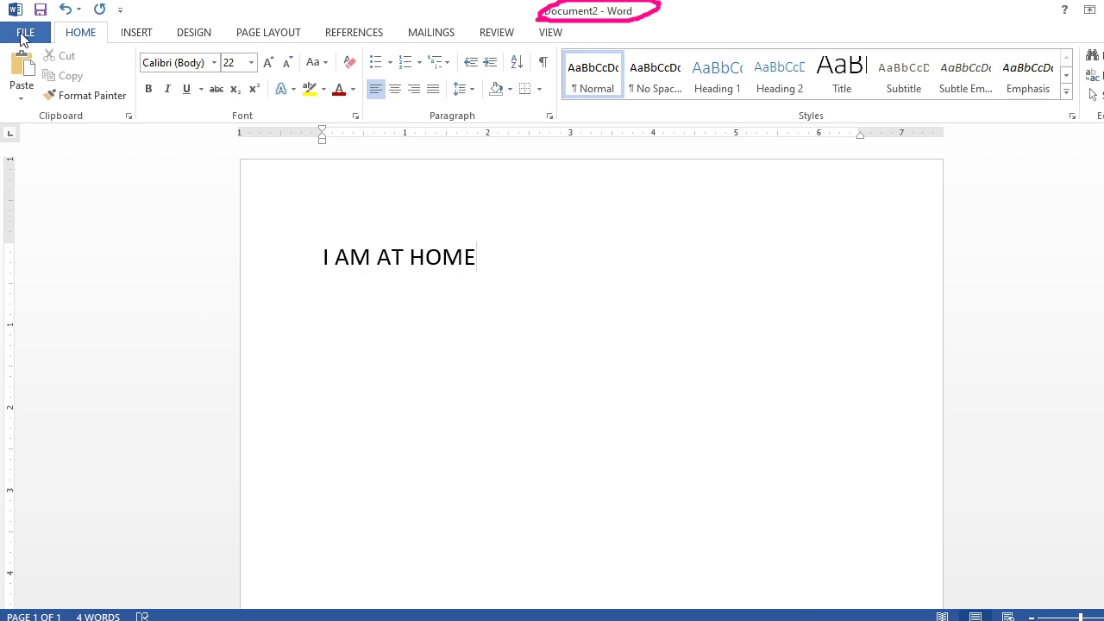
left_click(24, 35)
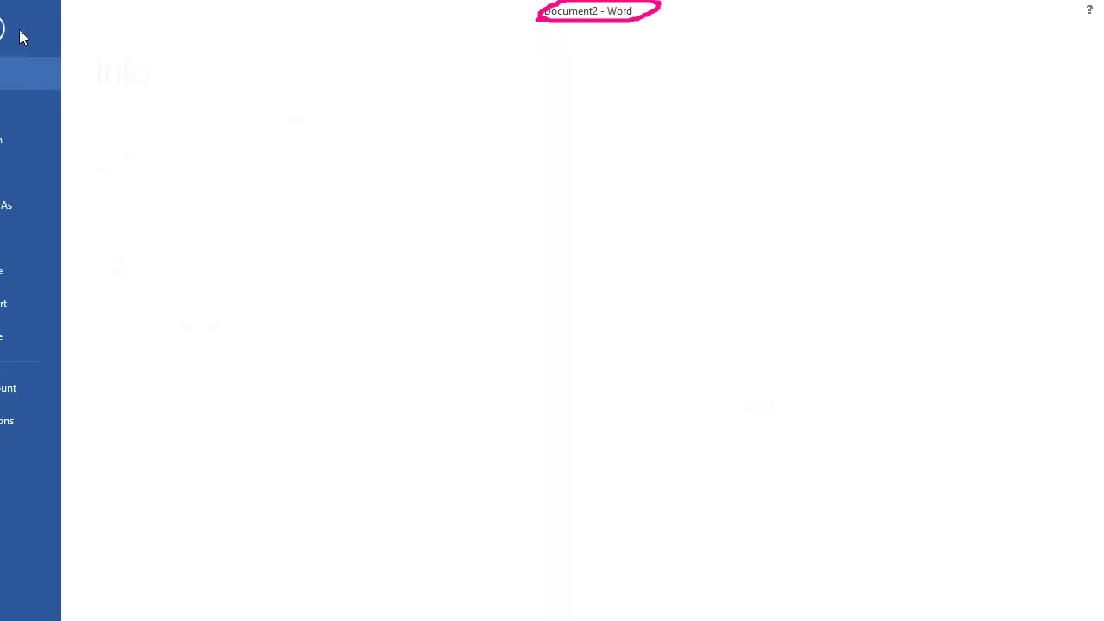
left_click(36, 212)
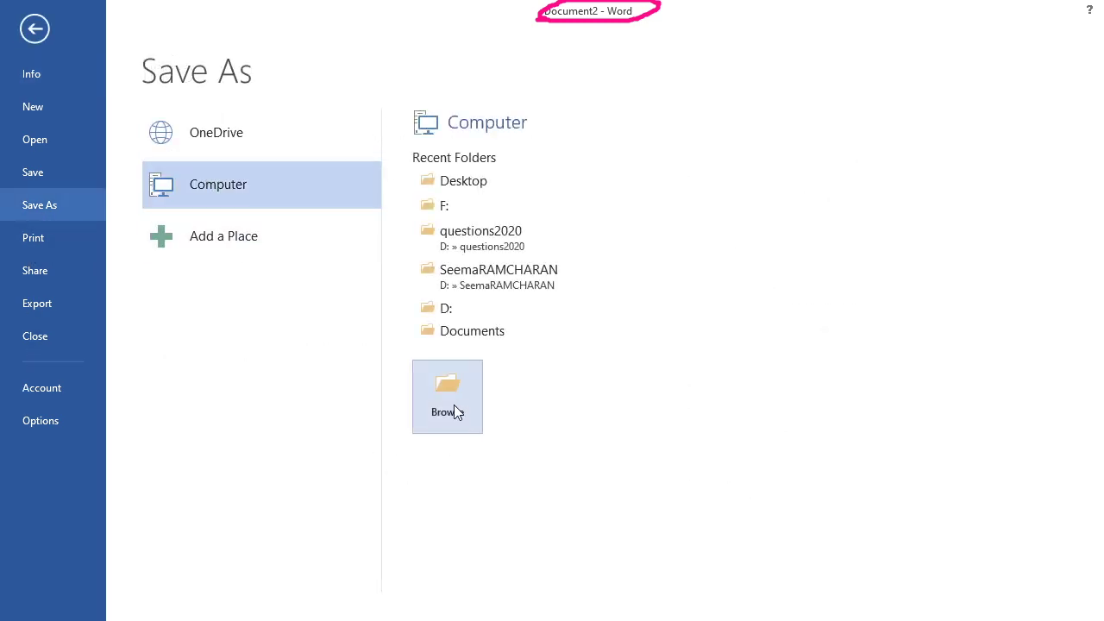
left_click(33, 31)
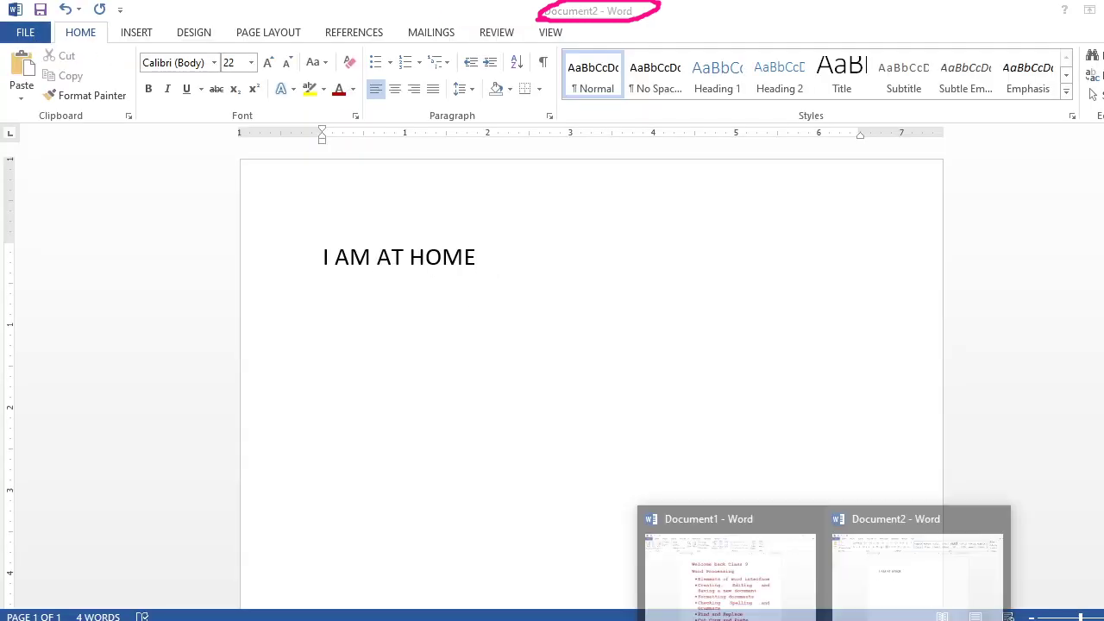
Switch to the Document1 window and look through its list of word processing topics
left_click(749, 520)
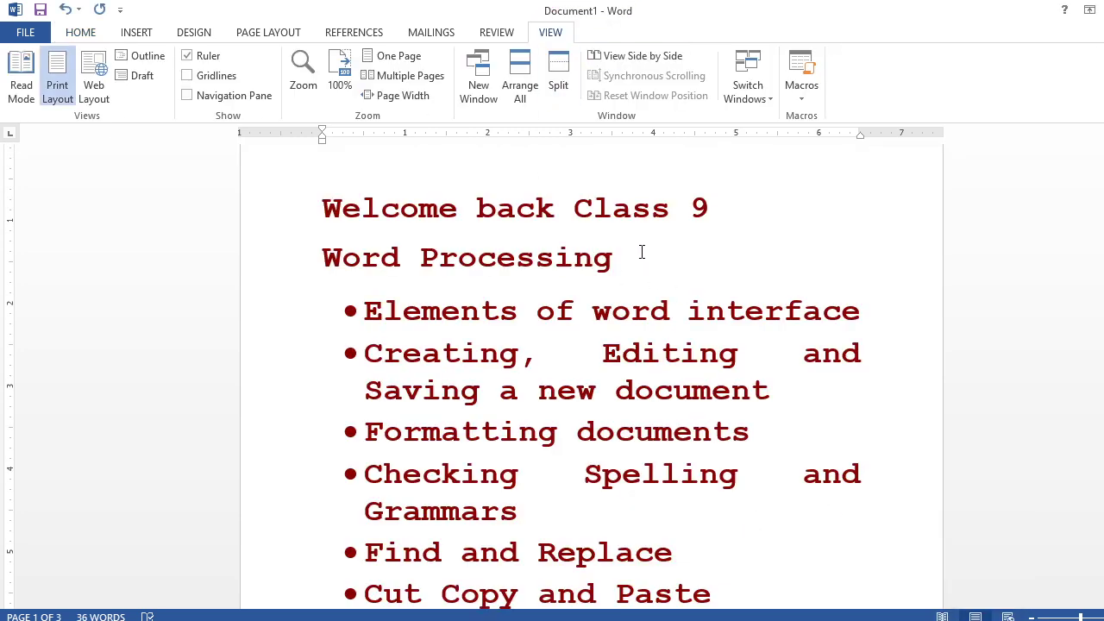
scroll(649, 427, "down", 1)
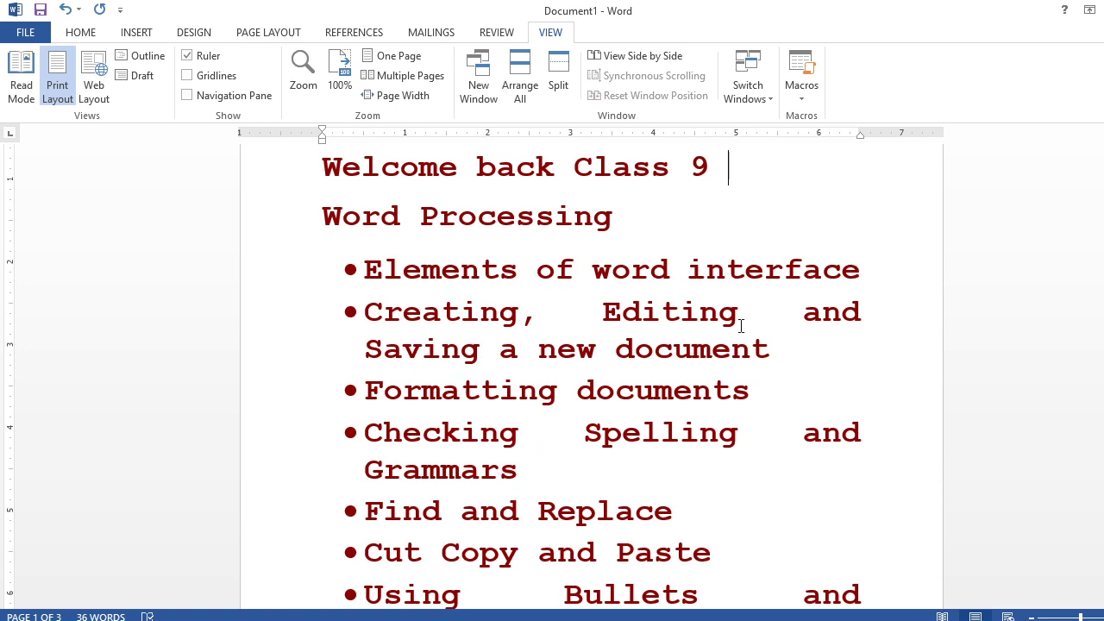
scroll(776, 363, "down", 8)
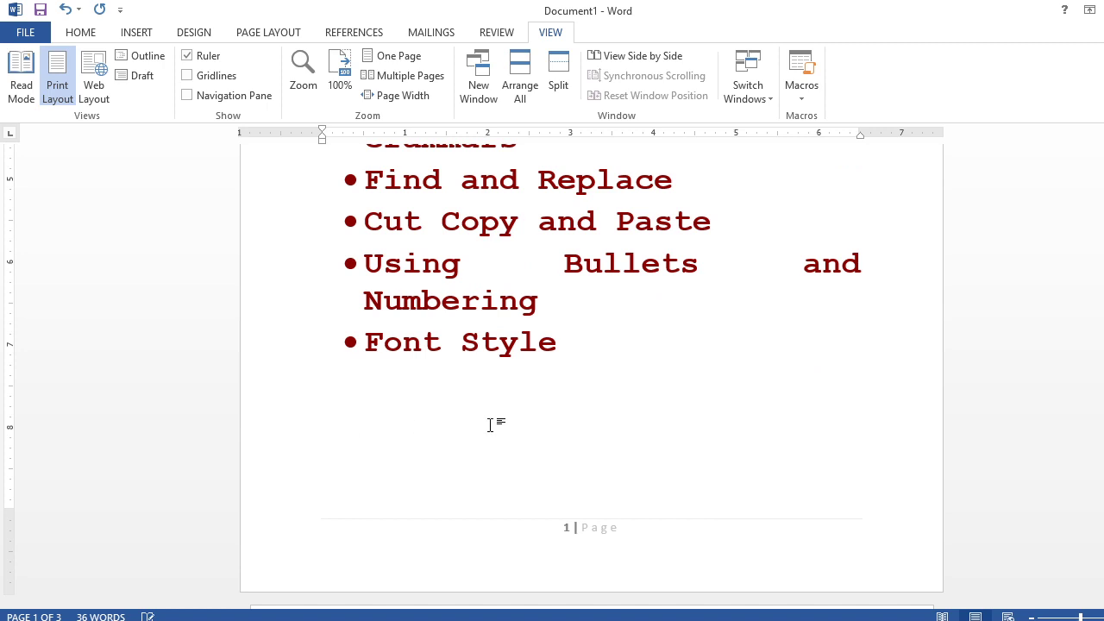
Enter an unbroken run of capital A's at the start of page 2, filling four lines and ending with AAAA on the fifth
type("AAAAAAAAAAAAAAAAAAAAAAAAAAAA")
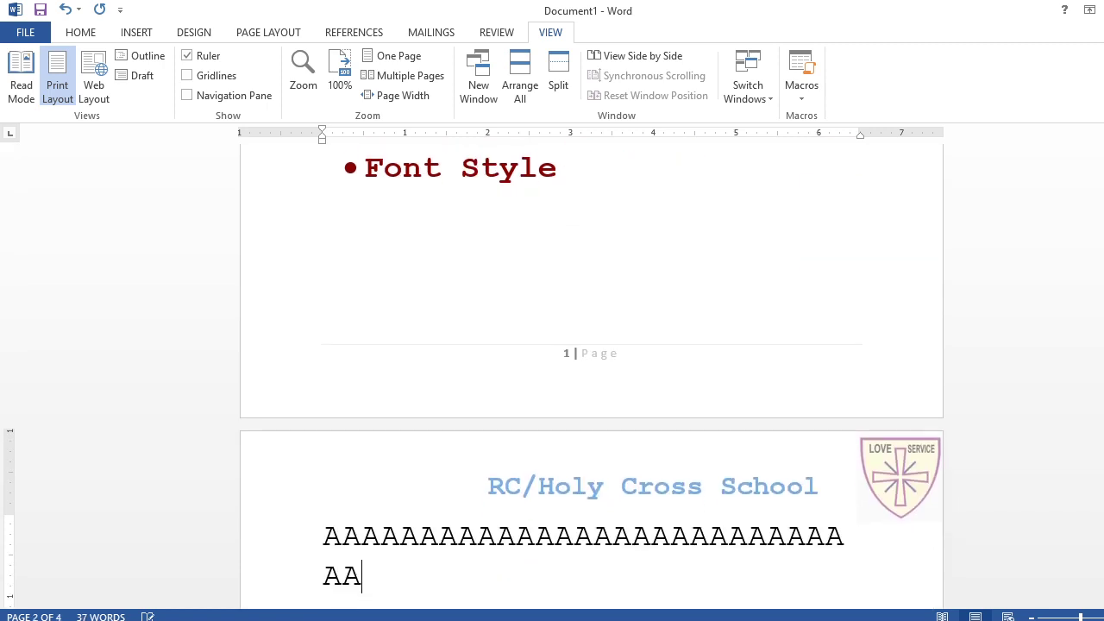
type("AAAAAAAAAAAAAAAAAAAAAAAAAAAAAAAAAAAAAAAAAAAAAAAAAA")
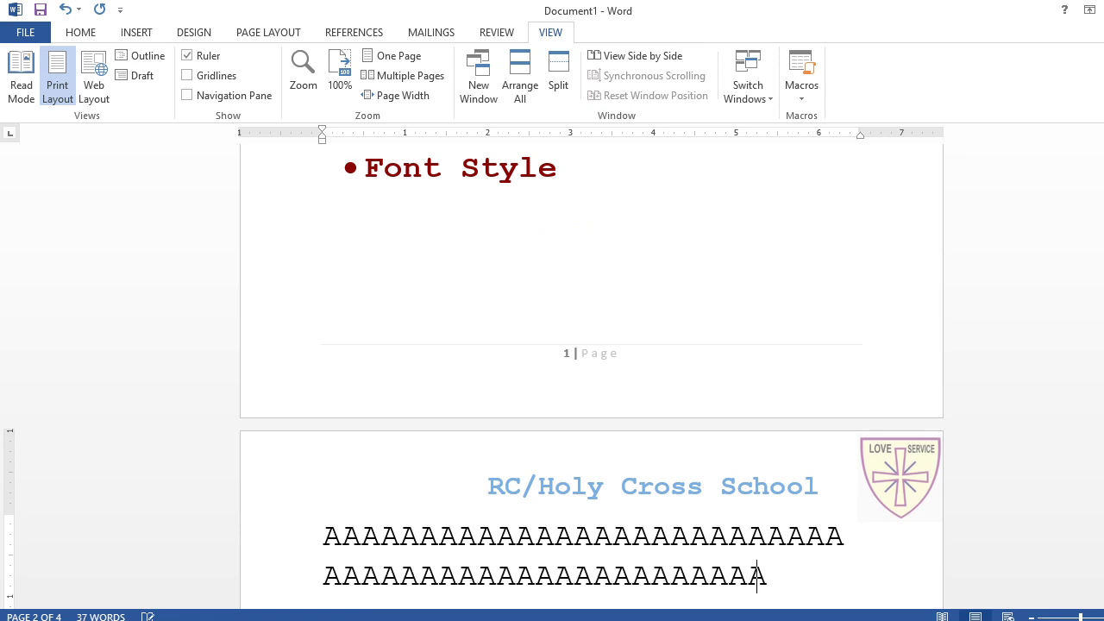
type("AAAAAAAAAAAAAAAAAAAAAAAAAAAAAAAAAAAAAAAAAAAAAAA")
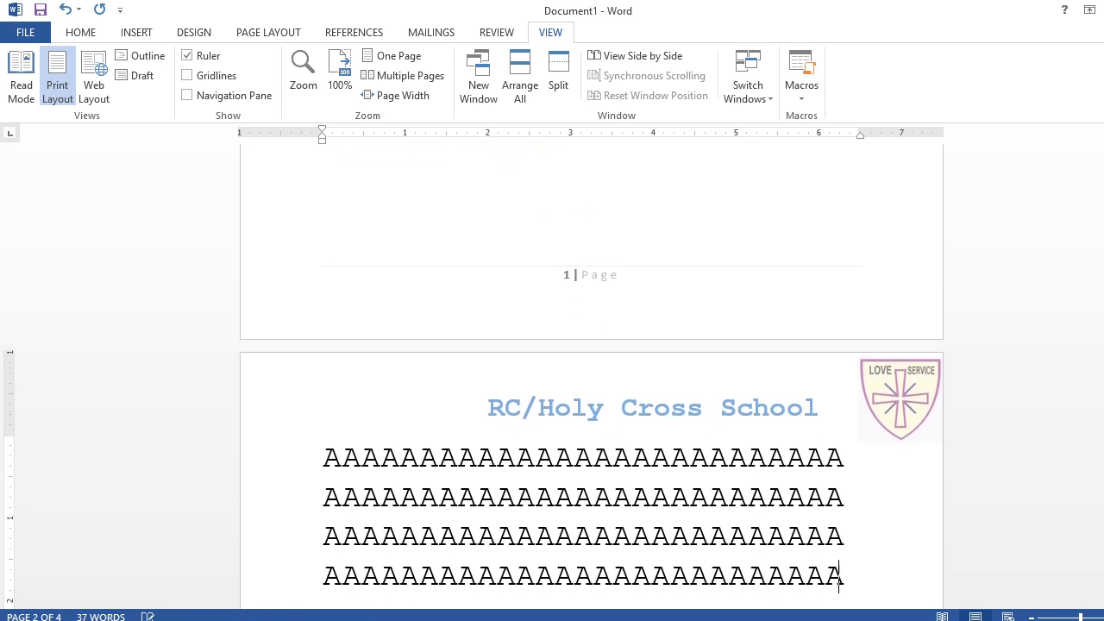
type("AAA")
key("BackSpace")
key("BackSpace")
key("BackSpace")
key("BackSpace")
key("BackSpace")
key("BackSpace")
key("BackSpace")
key("BackSpace")
key("BackSpace")
key("BackSpace")
key("BackSpace")
key("BackSpace")
key("BackSpace")
key("BackSpace")
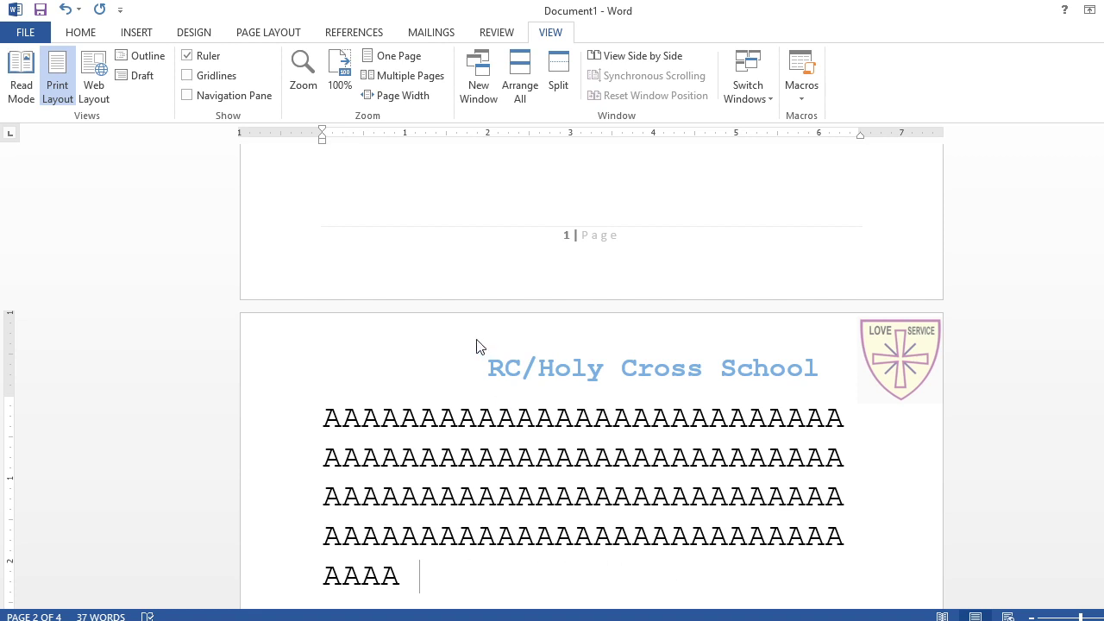
Enter a second paragraph of repeated capital A's below the first one, leaving an empty line between them
scroll(484, 474, "down", 3)
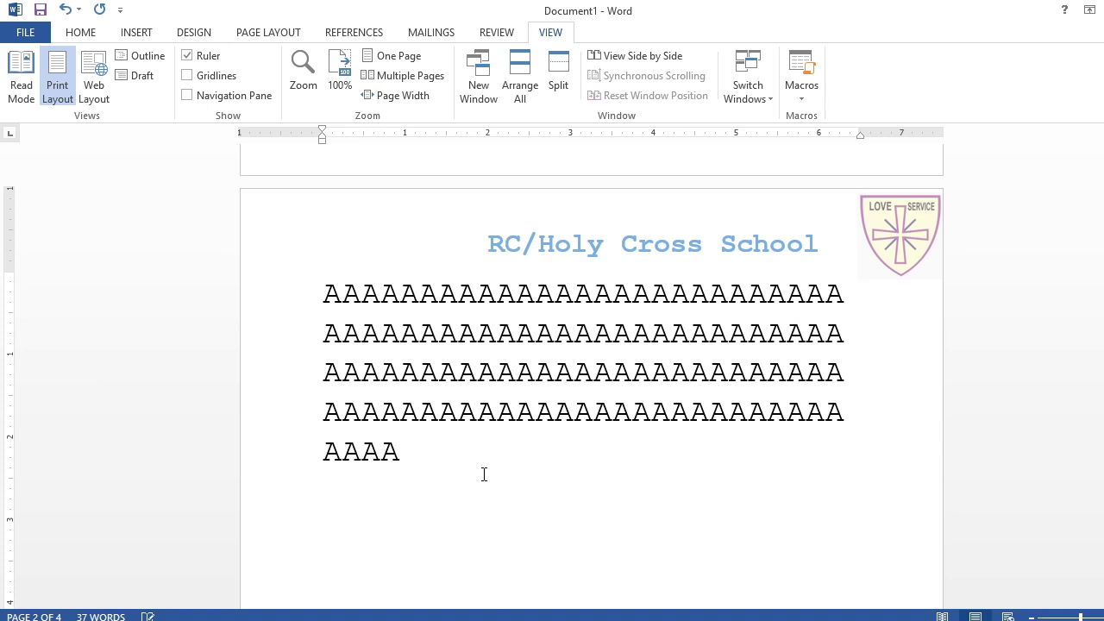
type("AAAAAAAAAAAAAAAAA")
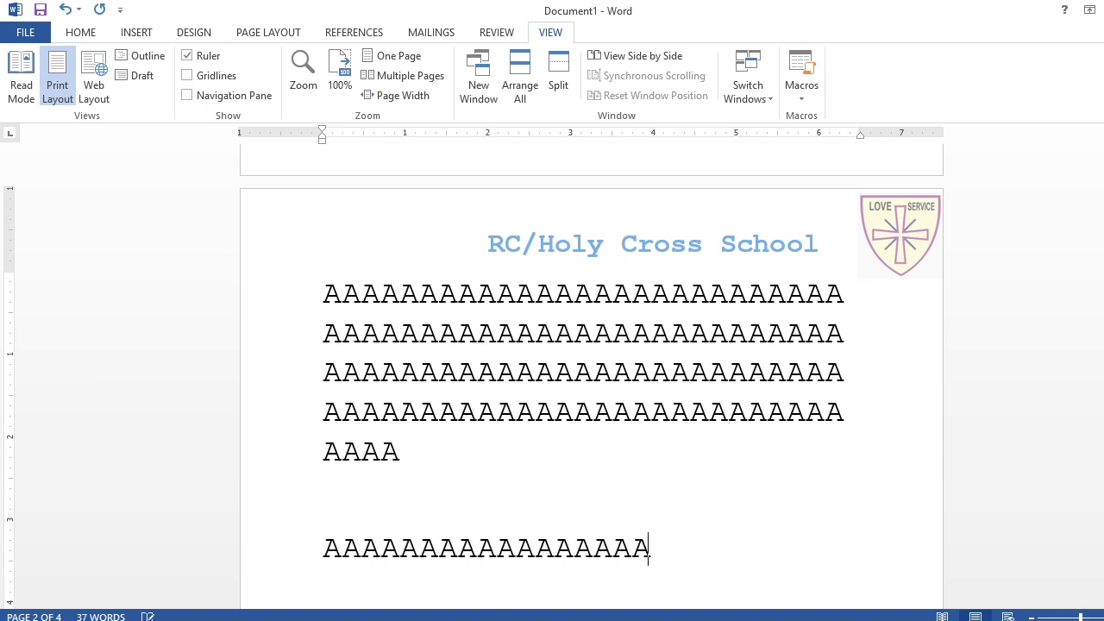
type("AAAAAAAAAAAAAAAAAAAAAAAAAAAAAAAAAAAAAAAAAAAAAAAAAAAAAAAAAAAAAAAAAAAAAAAAAAAAA")
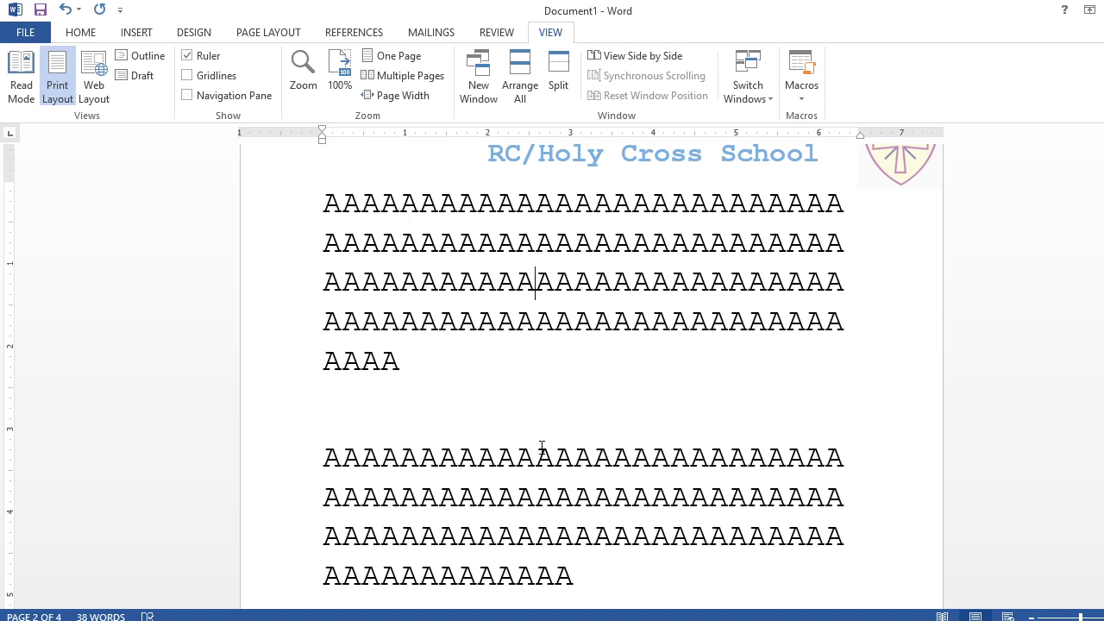
Select the whole first paragraph of A's on page 2 and align it to the right margin
left_click_drag(326, 202, 438, 353)
left_click(81, 32)
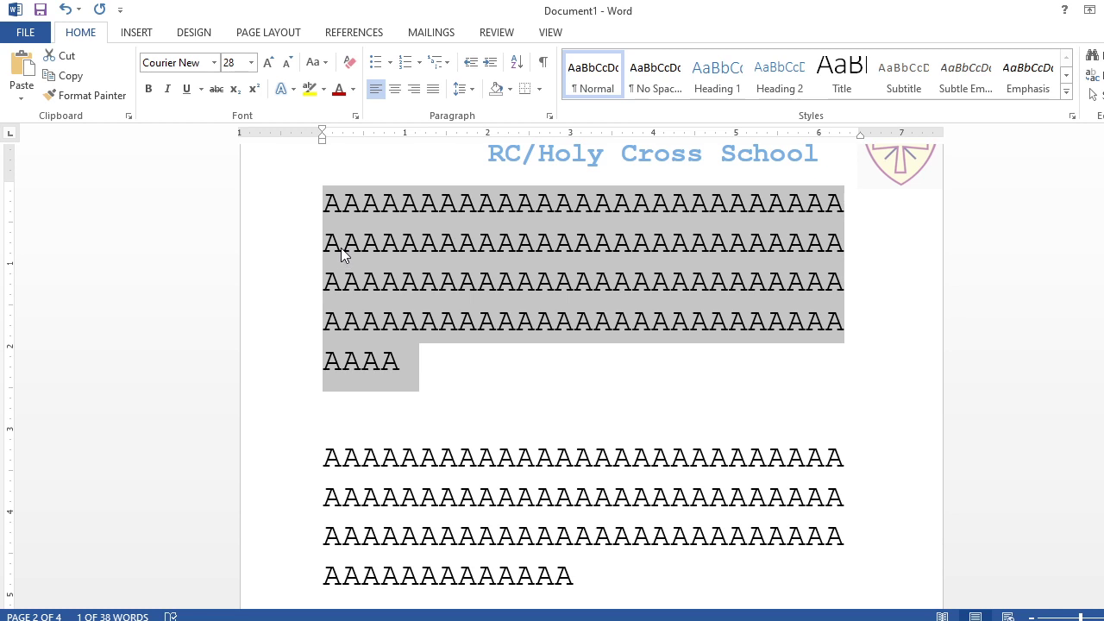
left_click_drag(322, 186, 323, 368)
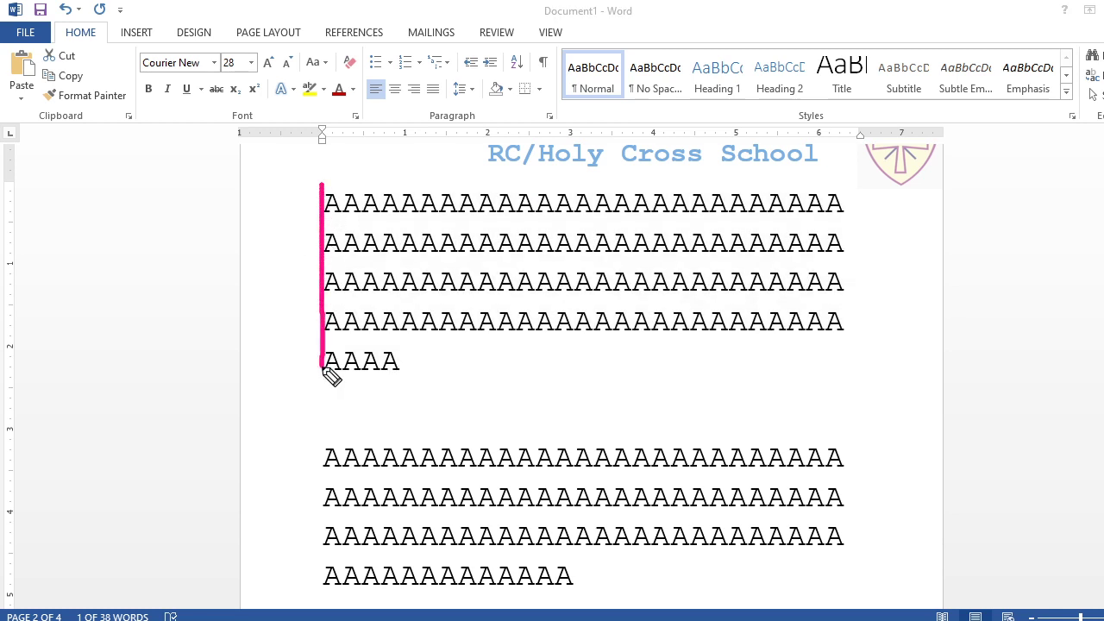
left_click(323, 229)
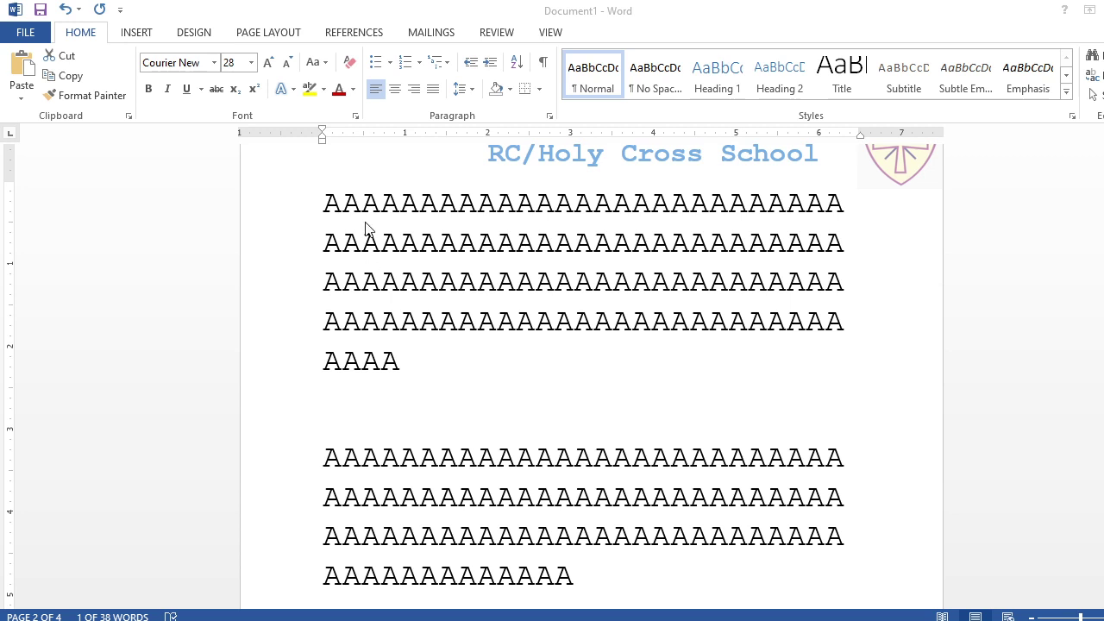
triple_click(328, 209)
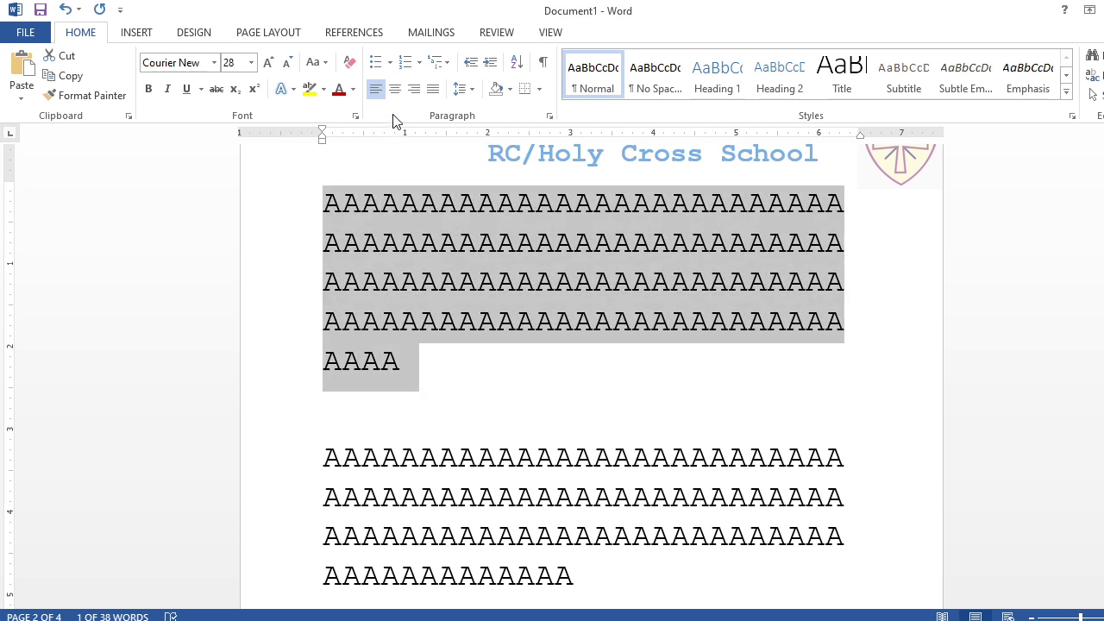
left_click(414, 91)
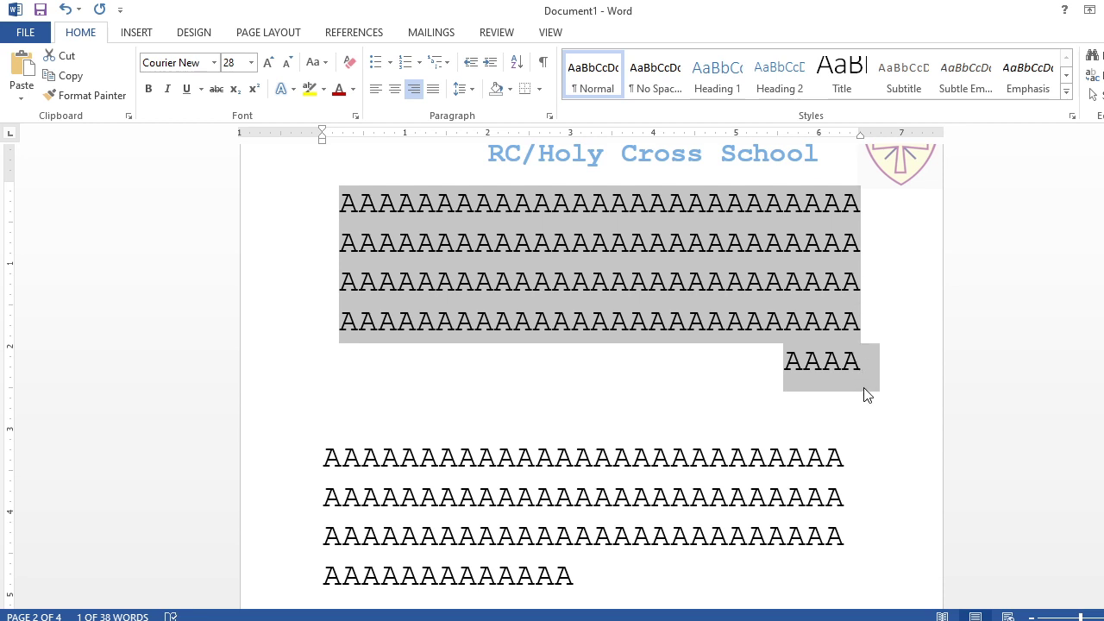
left_click_drag(874, 273, 866, 381)
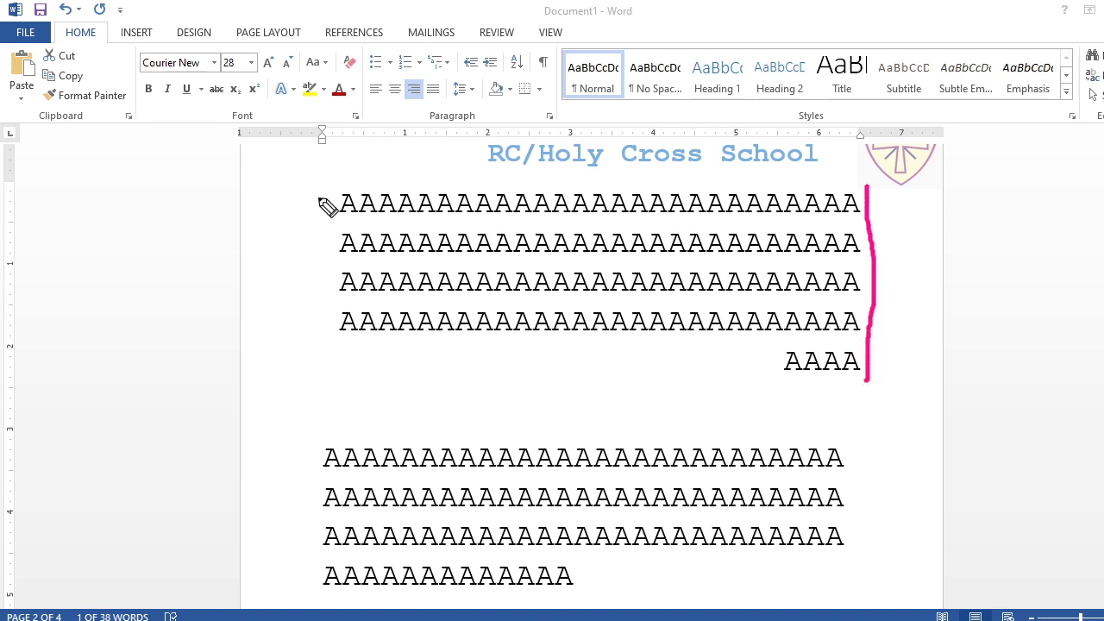
left_click_drag(321, 197, 322, 367)
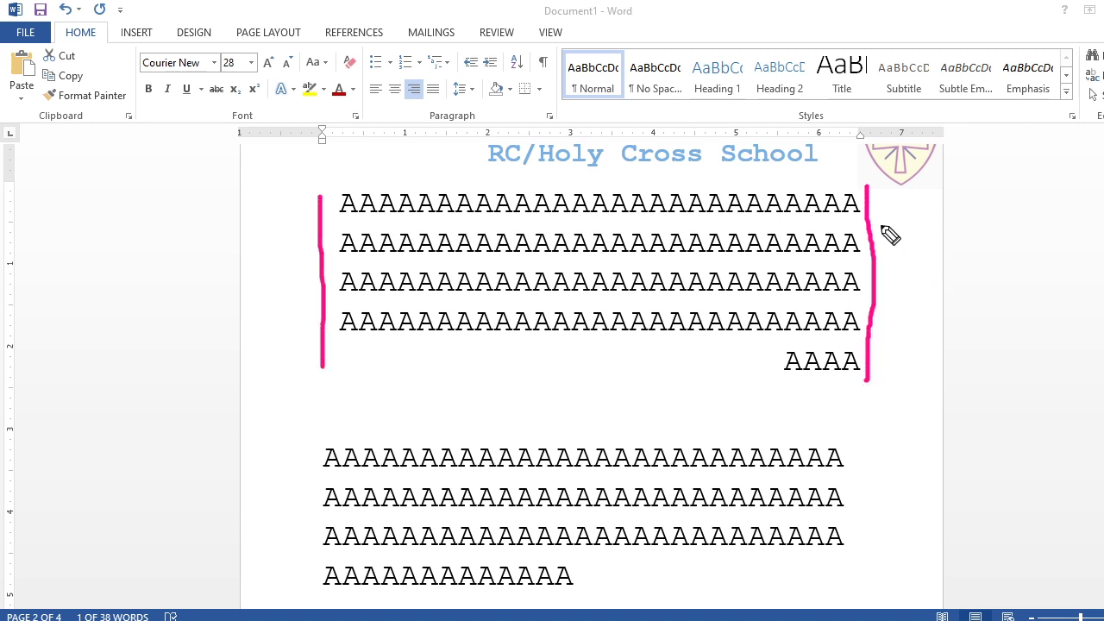
key("ctrl+shift+7")
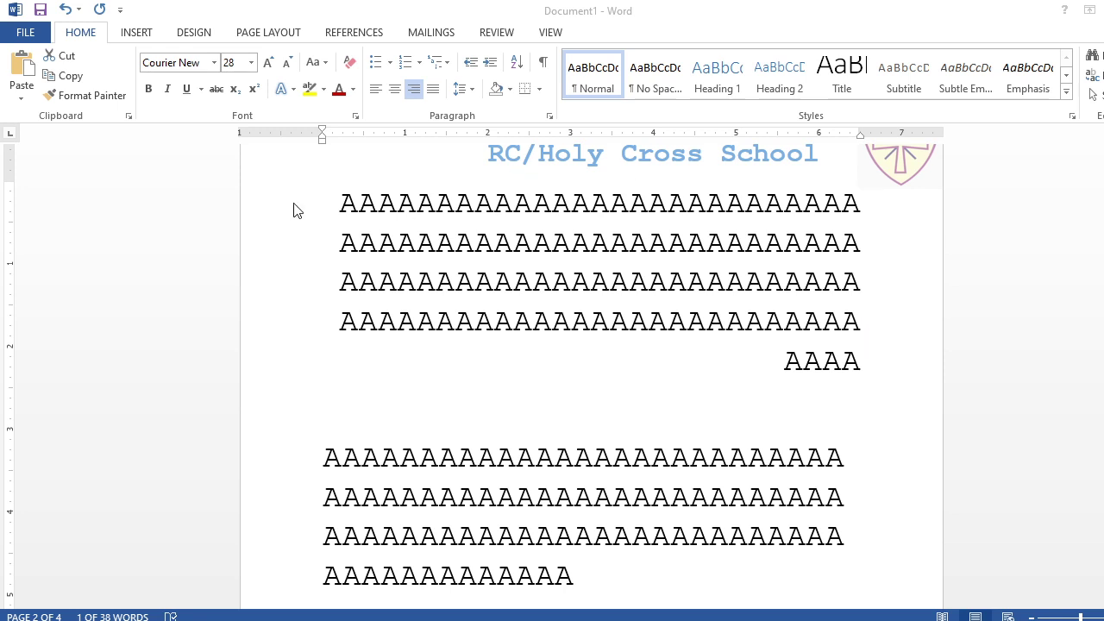
Center the first paragraph of A's on page 2
triple_click(365, 204)
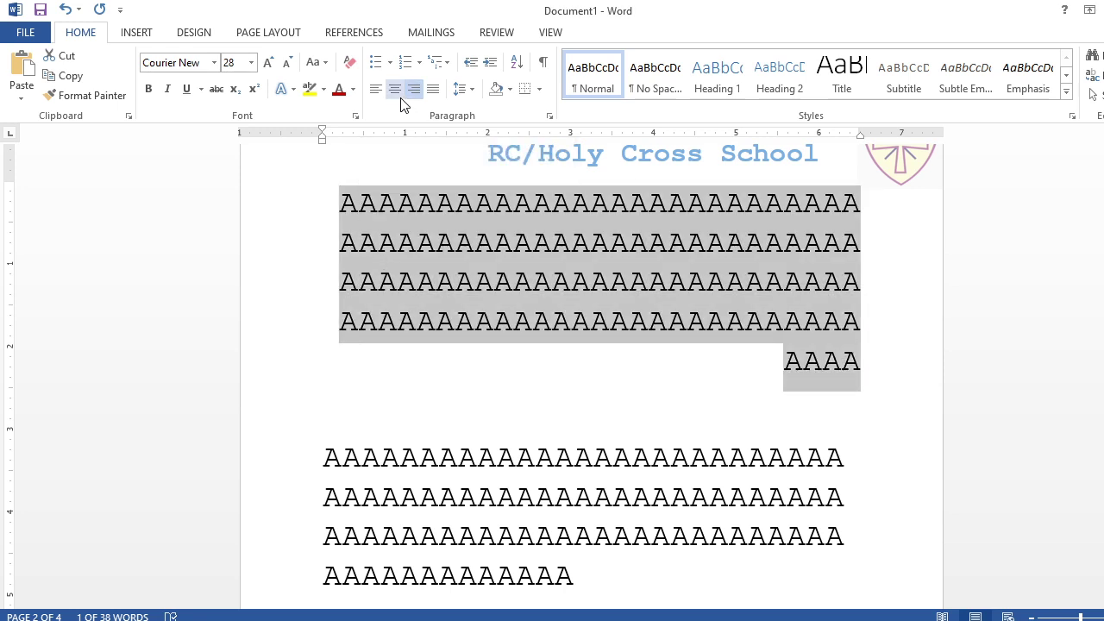
left_click(395, 90)
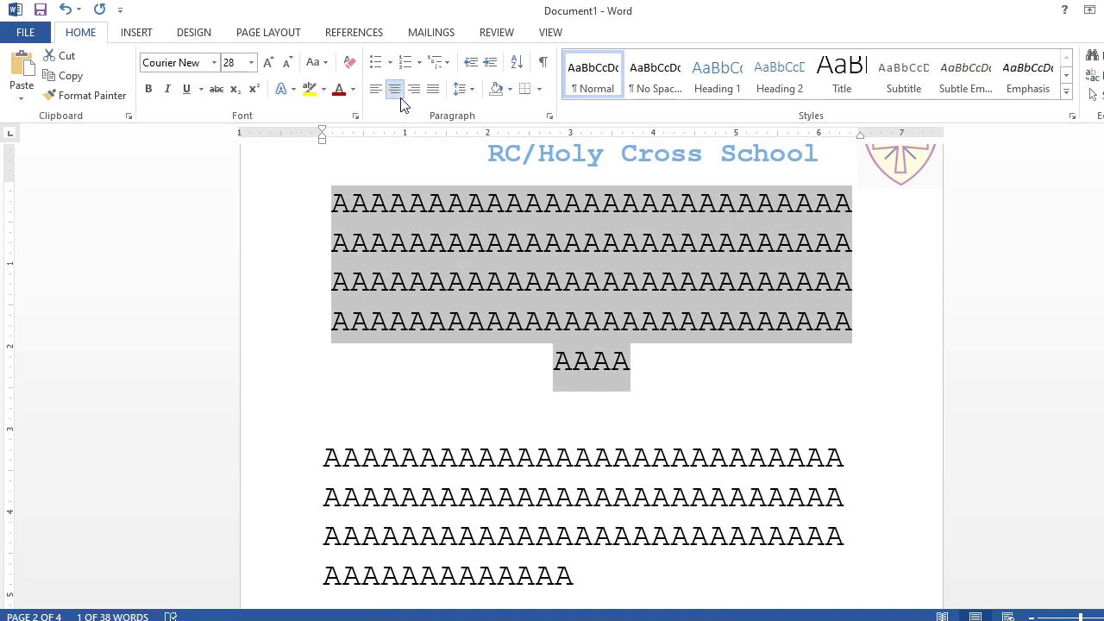
left_click(514, 302)
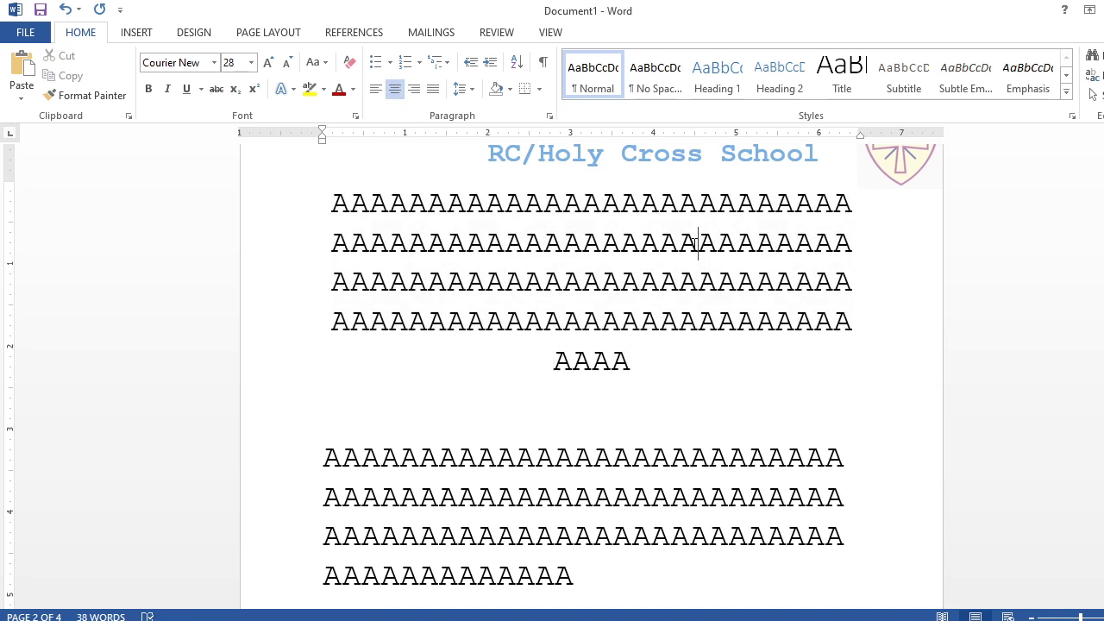
Delete four A's from the first paragraph's second line and split the paragraph into four paragraphs of different lengths
left_click(696, 243)
key("Delete")
key("Delete")
key("Delete")
key("Delete")
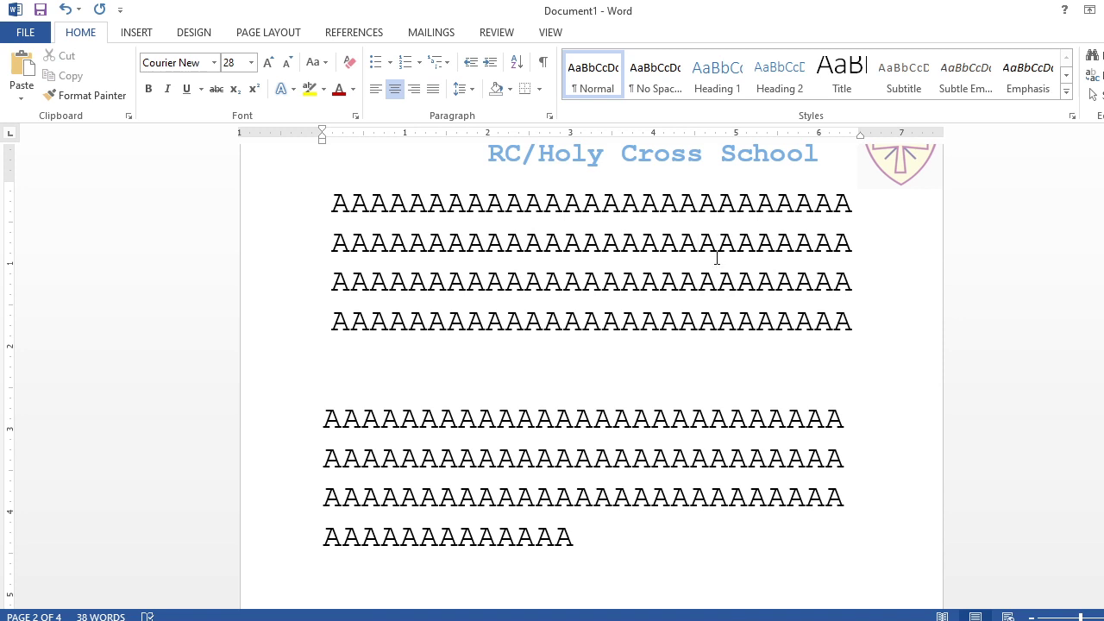
key("Return")
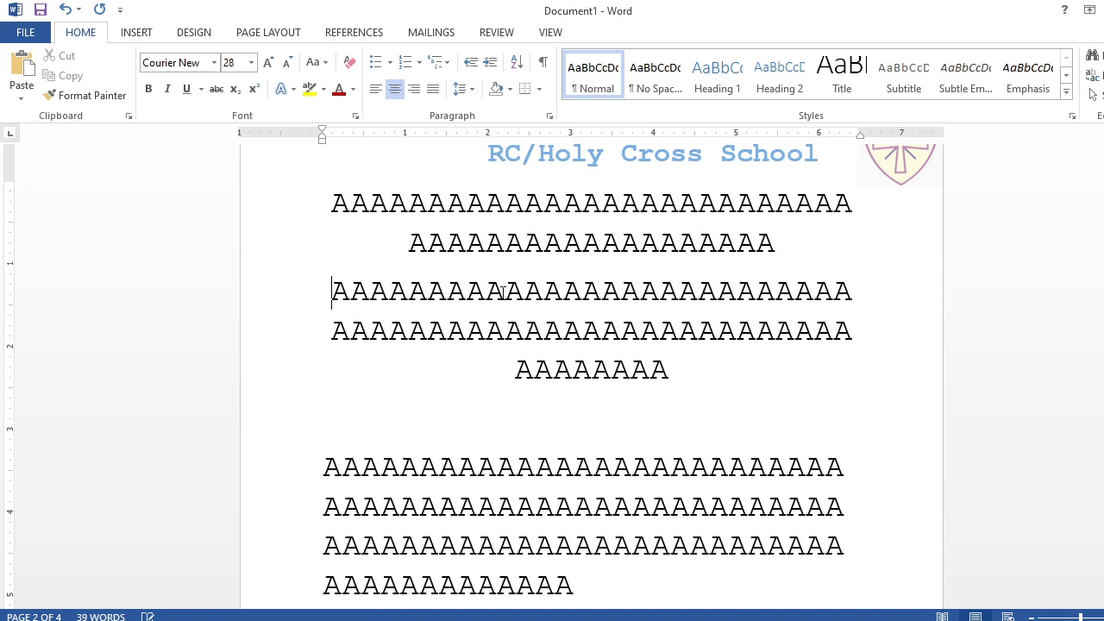
key("Return")
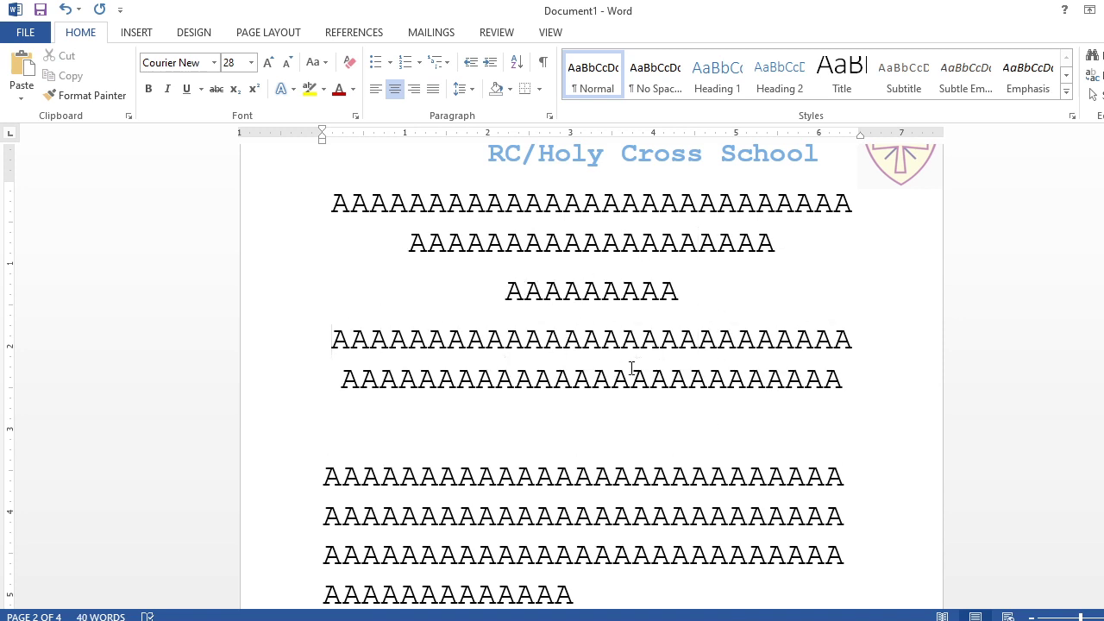
key("Return")
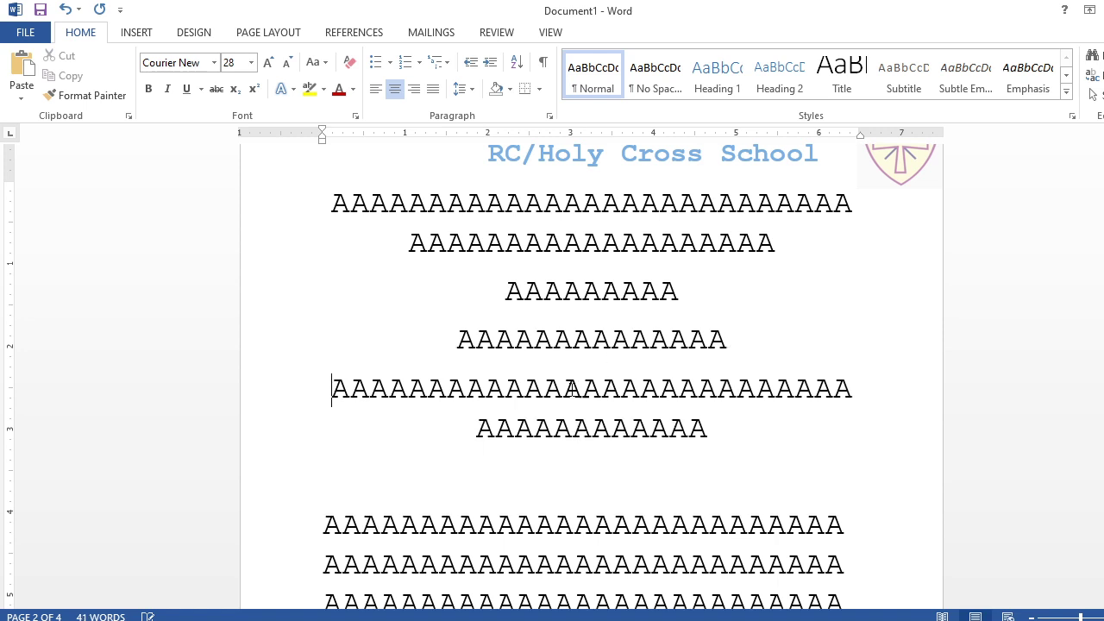
Select the four upper paragraphs of A's on page 2 and align them to the left margin
left_click_drag(322, 198, 709, 428)
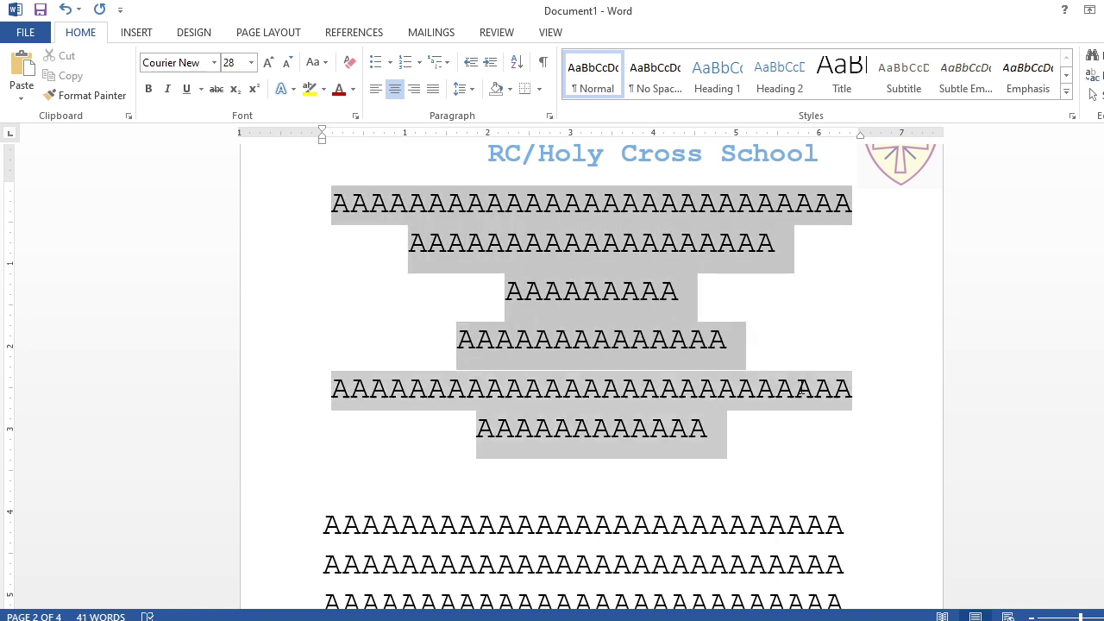
left_click(709, 429)
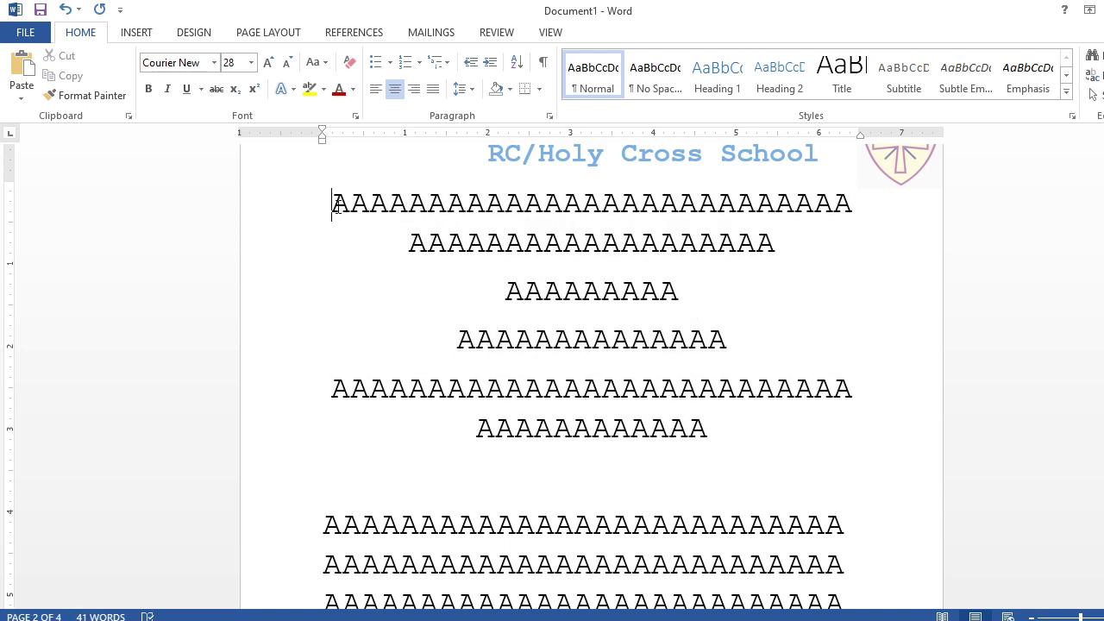
left_click_drag(334, 204, 720, 418)
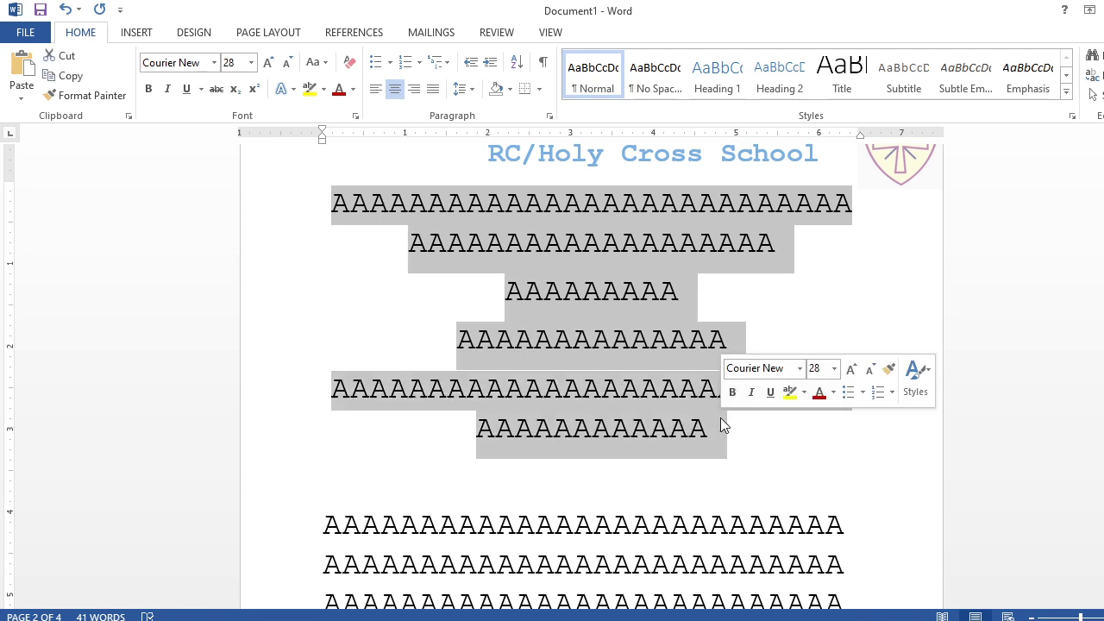
left_click(373, 89)
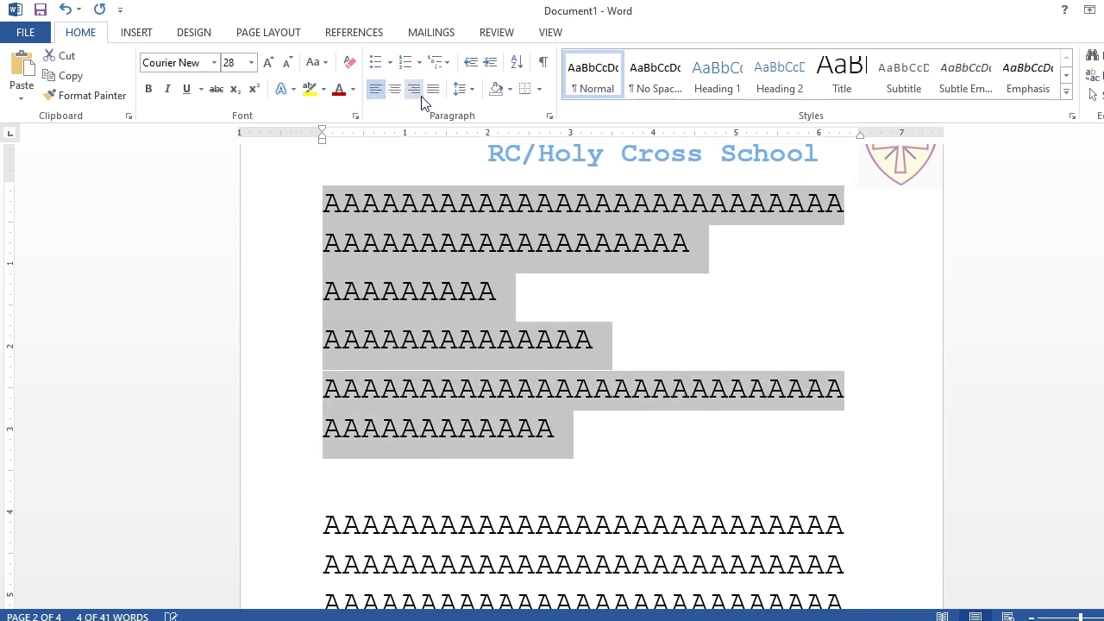
Try right and center alignment on the four selected paragraphs of A's on page 2, and finally justify them
left_click(414, 89)
left_click(395, 89)
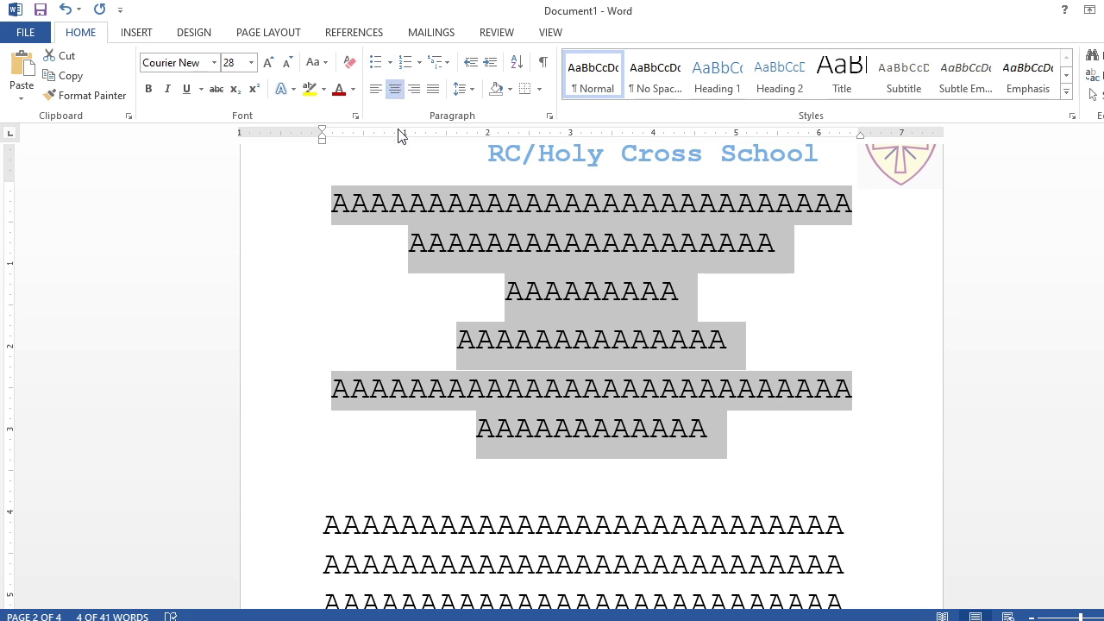
left_click(433, 90)
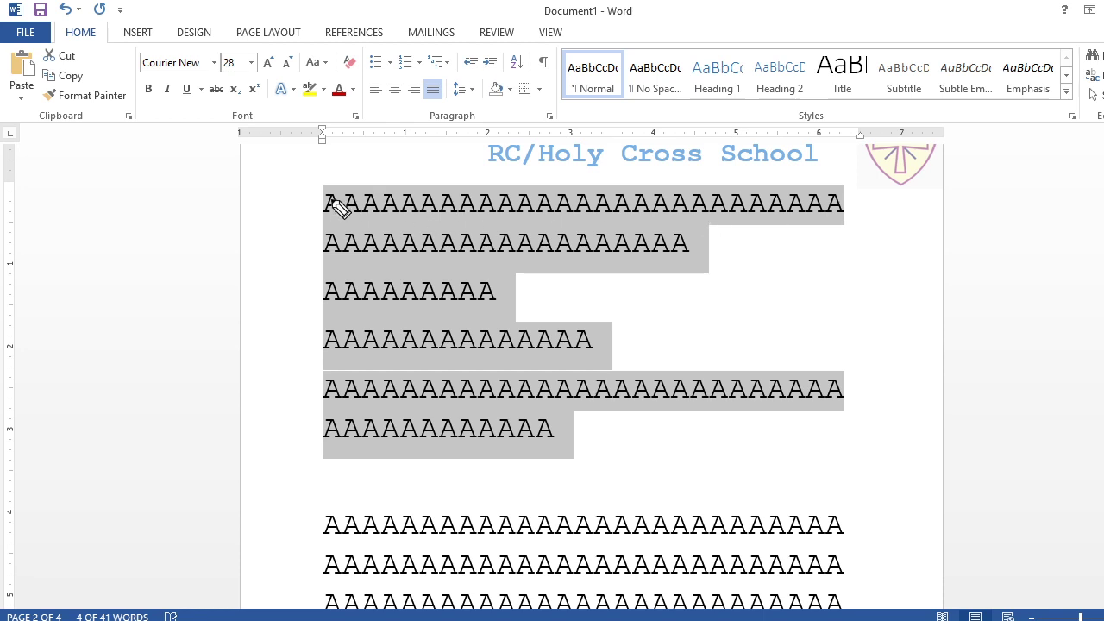
left_click_drag(323, 185, 323, 295)
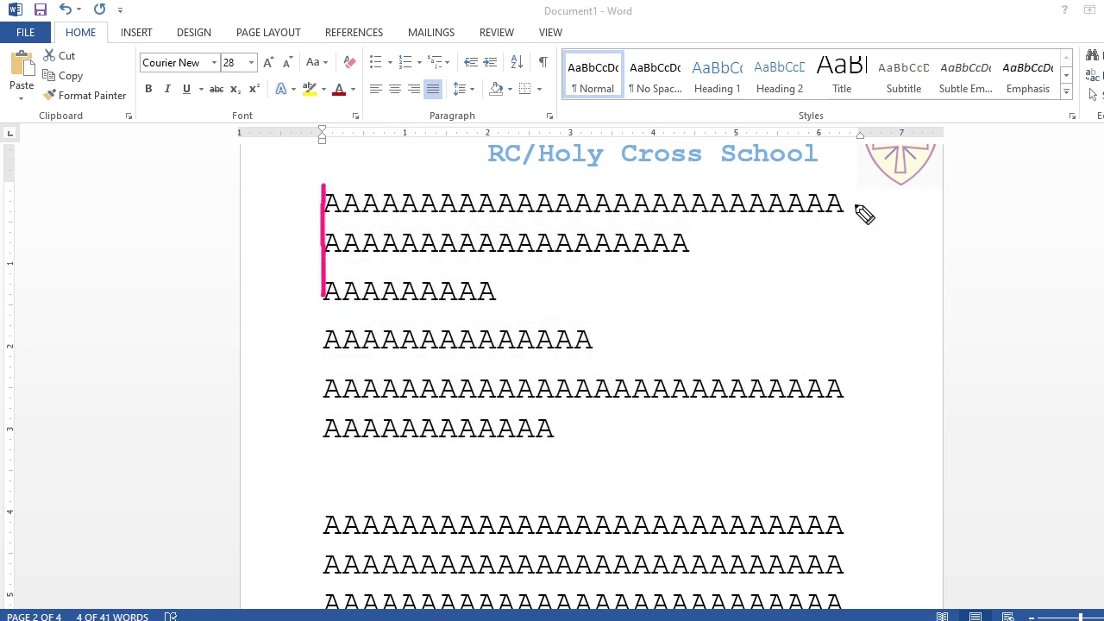
left_click_drag(850, 190, 836, 381)
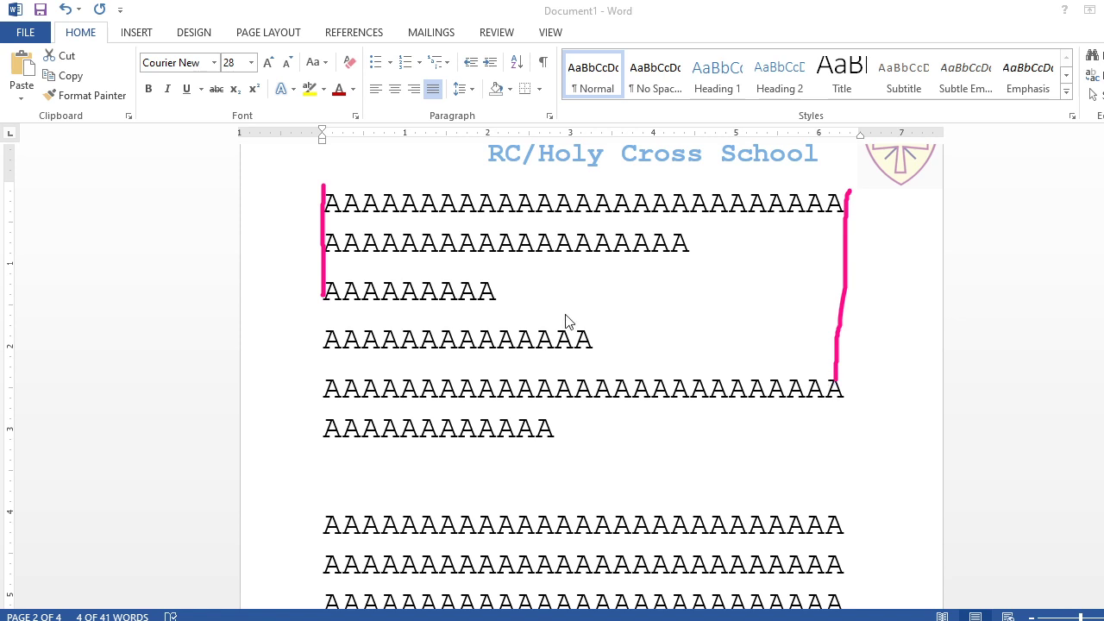
key("Escape")
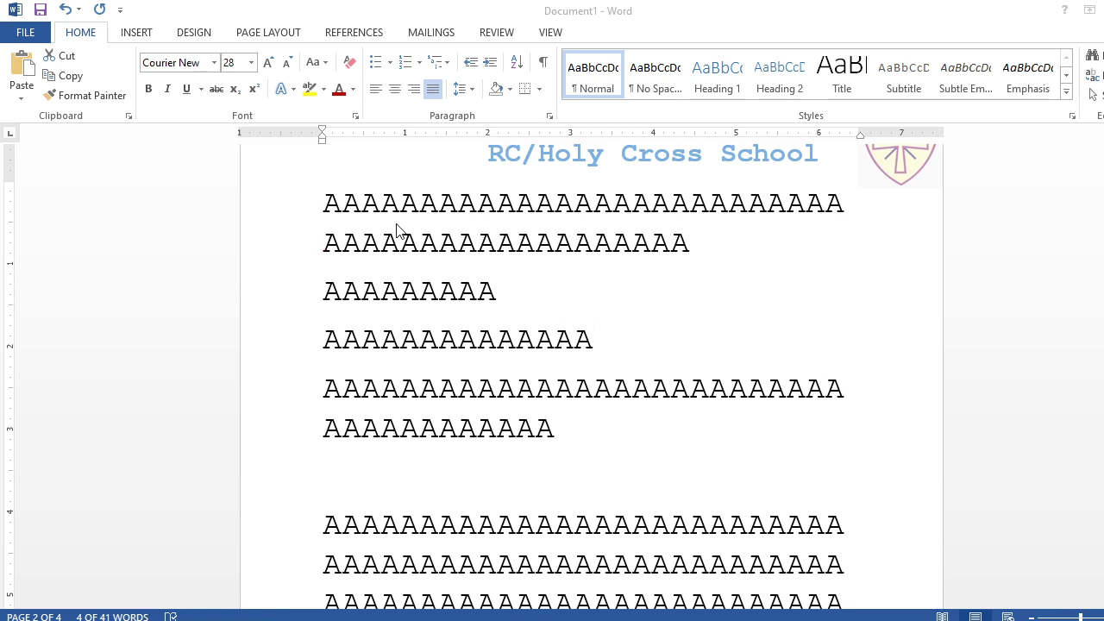
Select part of the third paragraph of A's and examine the Font dialog's font, style, size, color, underline, effects and text effects options
left_click_drag(594, 341, 380, 342)
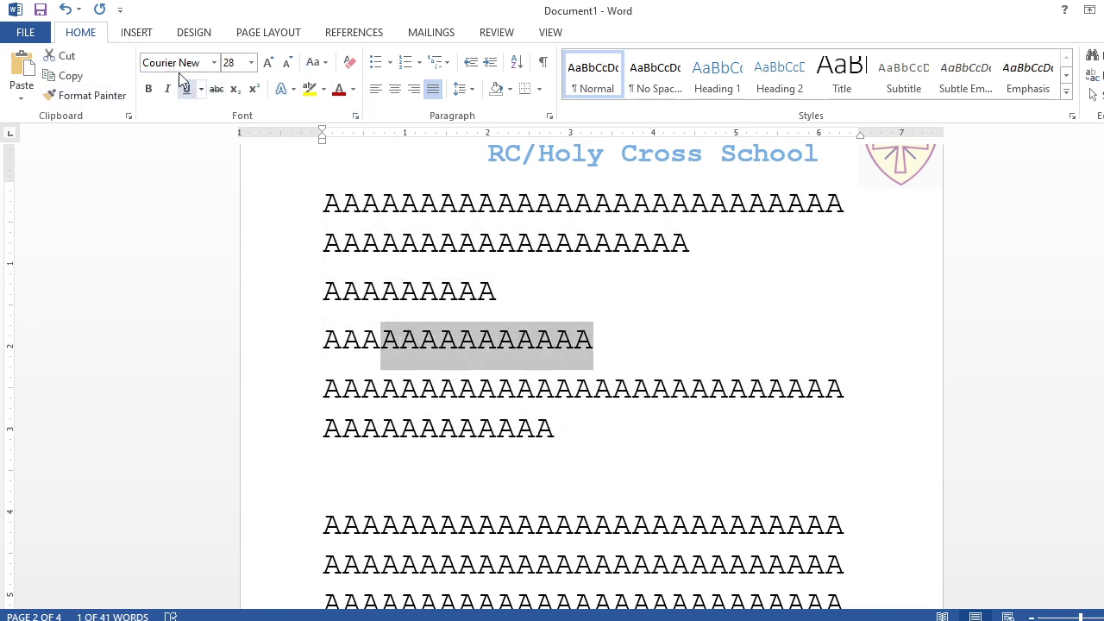
left_click(354, 115)
left_click_drag(276, 69, 795, 58)
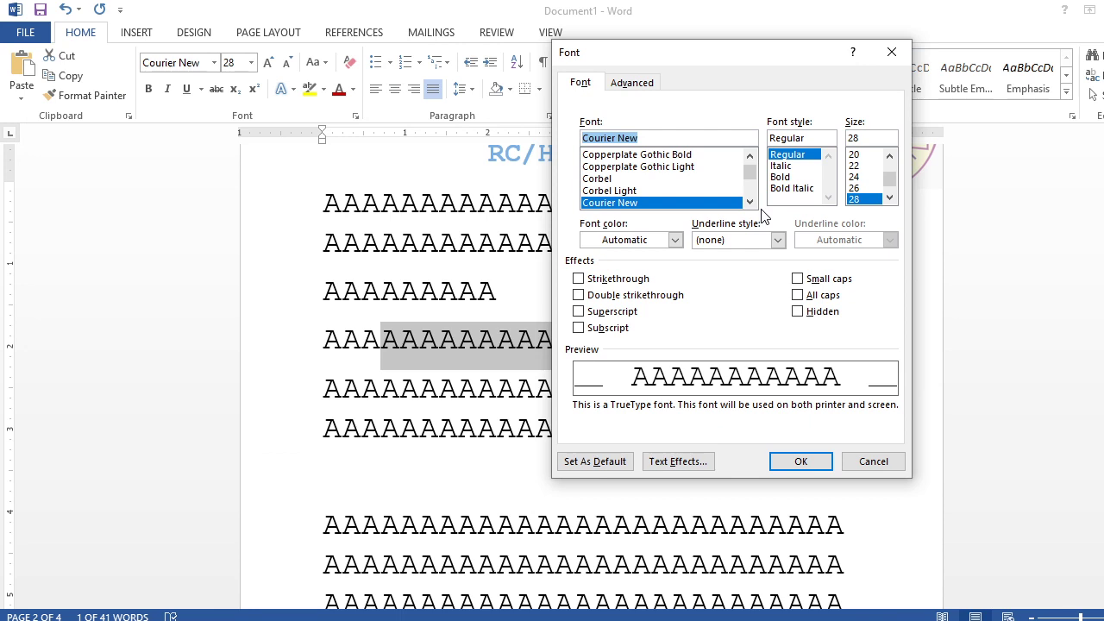
key("ctrl+2")
left_click_drag(649, 138, 685, 107)
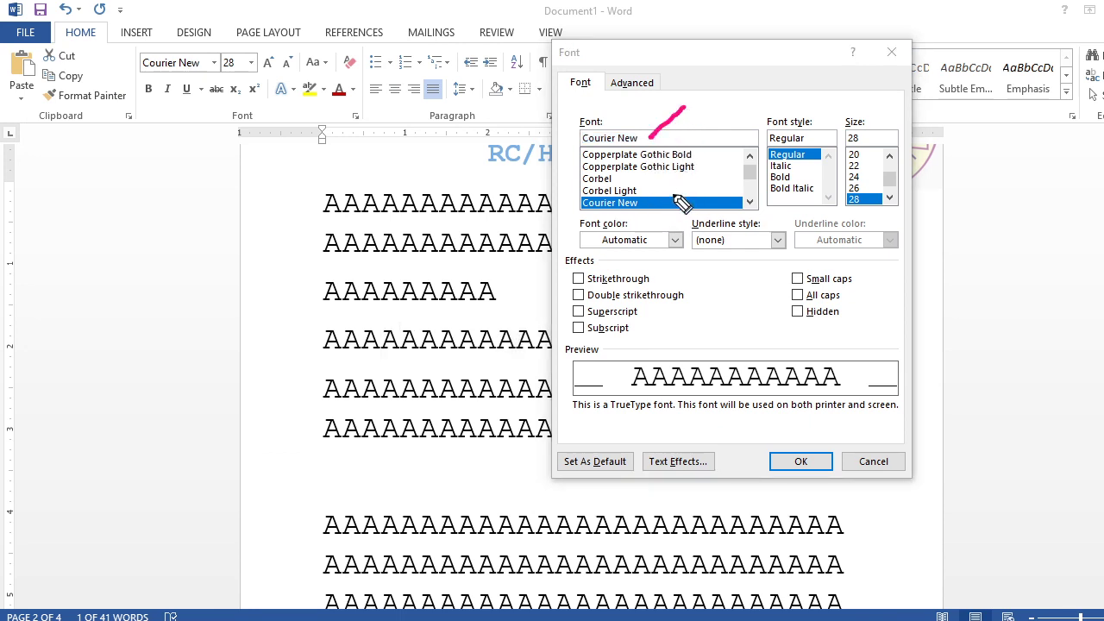
left_click_drag(816, 139, 823, 110)
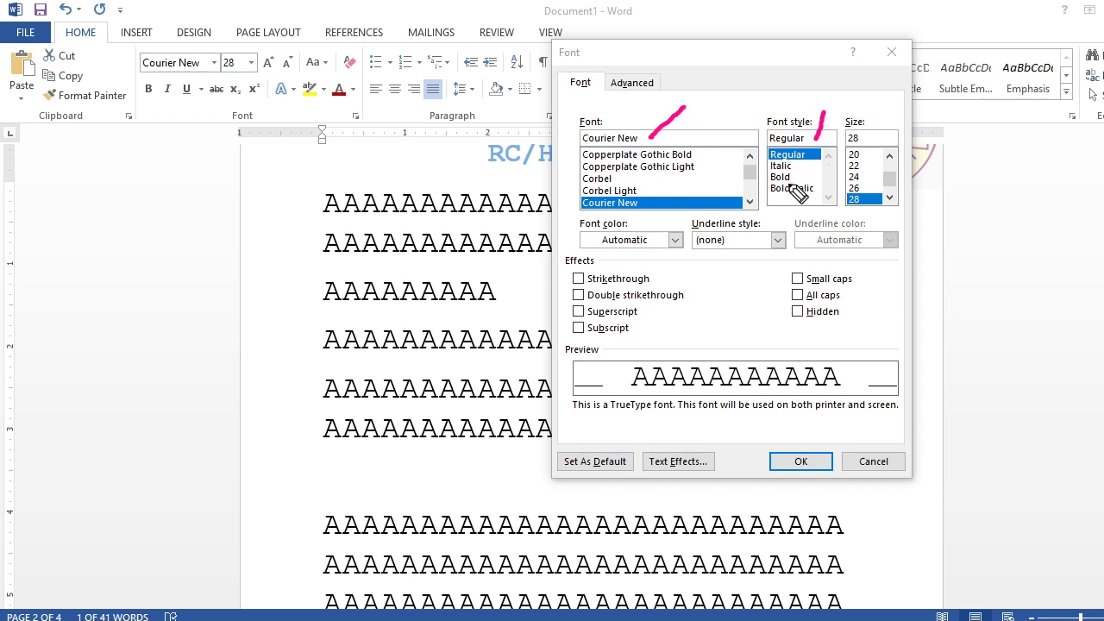
mouse_move(787, 169)
left_mouse_down()
mouse_move(813, 185)
mouse_move(794, 198)
mouse_move(820, 166)
left_mouse_up()
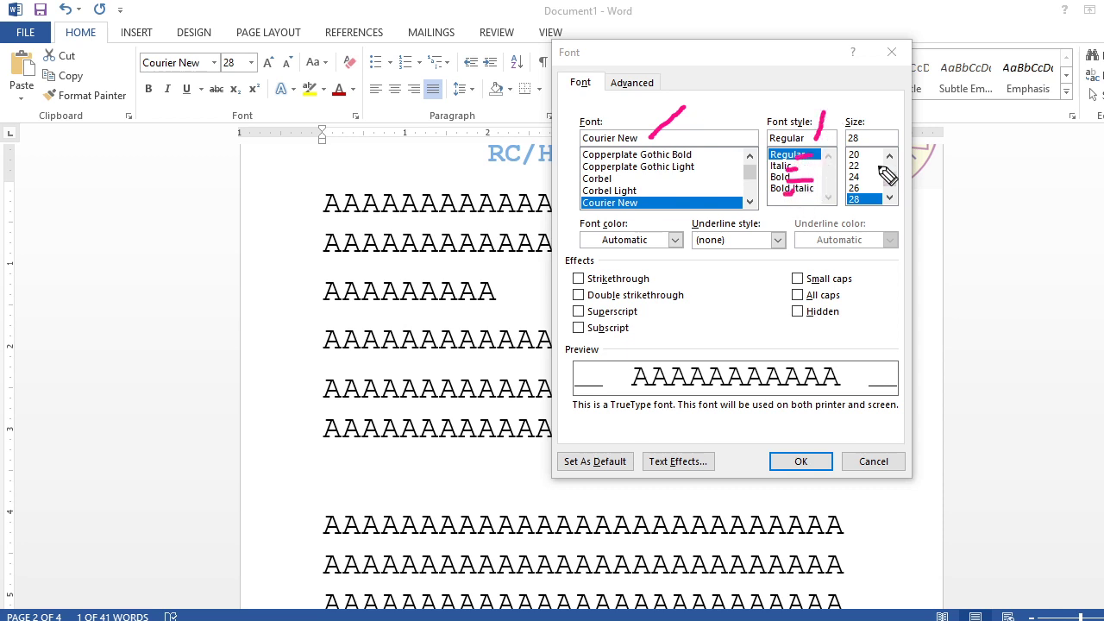
left_click_drag(875, 120, 881, 177)
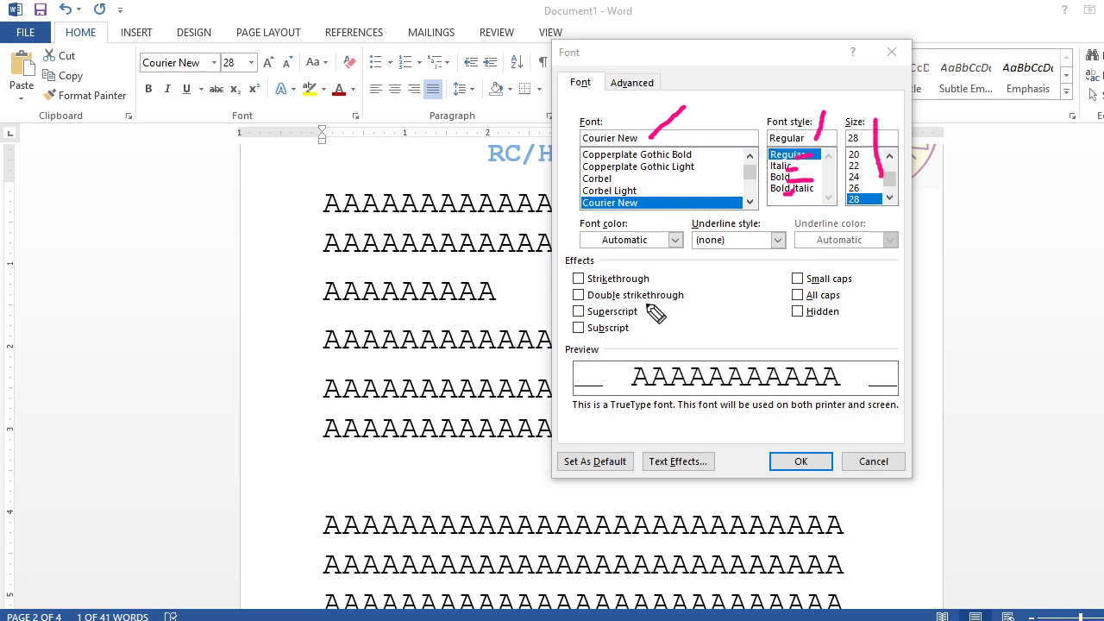
left_click_drag(652, 259, 658, 241)
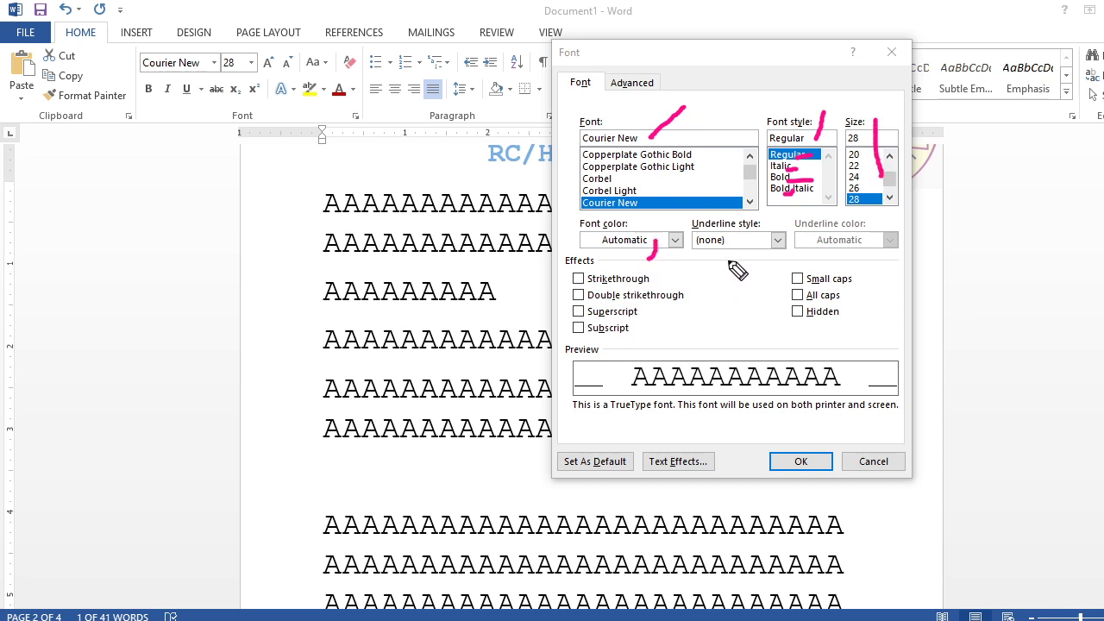
left_click_drag(723, 260, 731, 258)
left_click(747, 243)
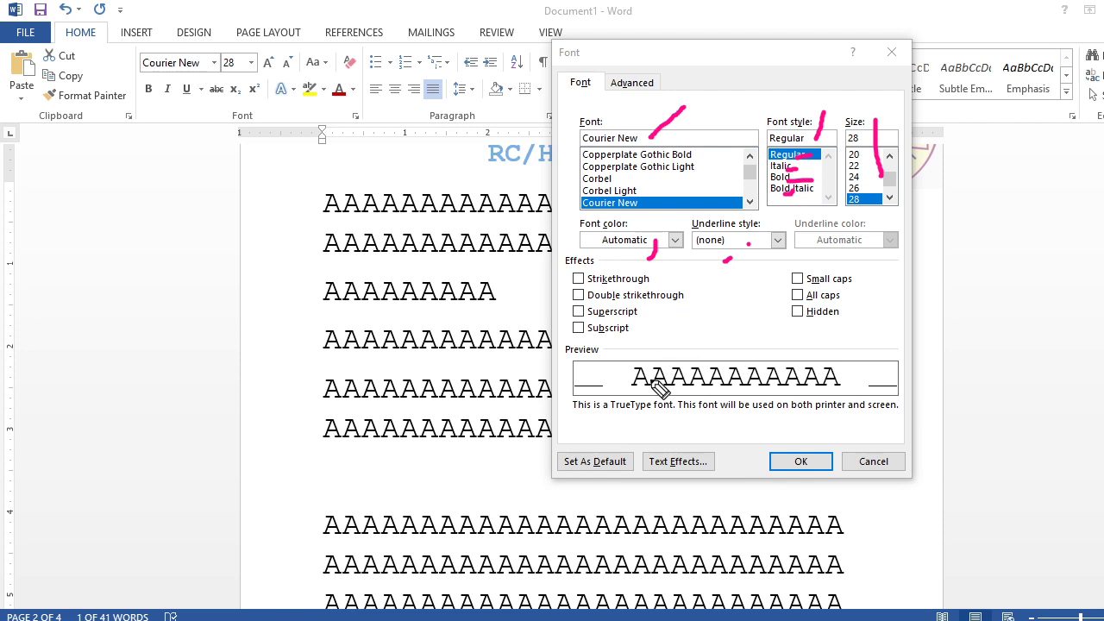
mouse_move(670, 291)
left_mouse_down()
mouse_move(621, 254)
mouse_move(561, 353)
mouse_move(668, 313)
left_mouse_up()
mouse_move(852, 261)
left_mouse_down()
mouse_move(802, 264)
mouse_move(899, 343)
mouse_move(914, 290)
mouse_move(890, 276)
mouse_move(862, 294)
mouse_move(869, 314)
left_mouse_up()
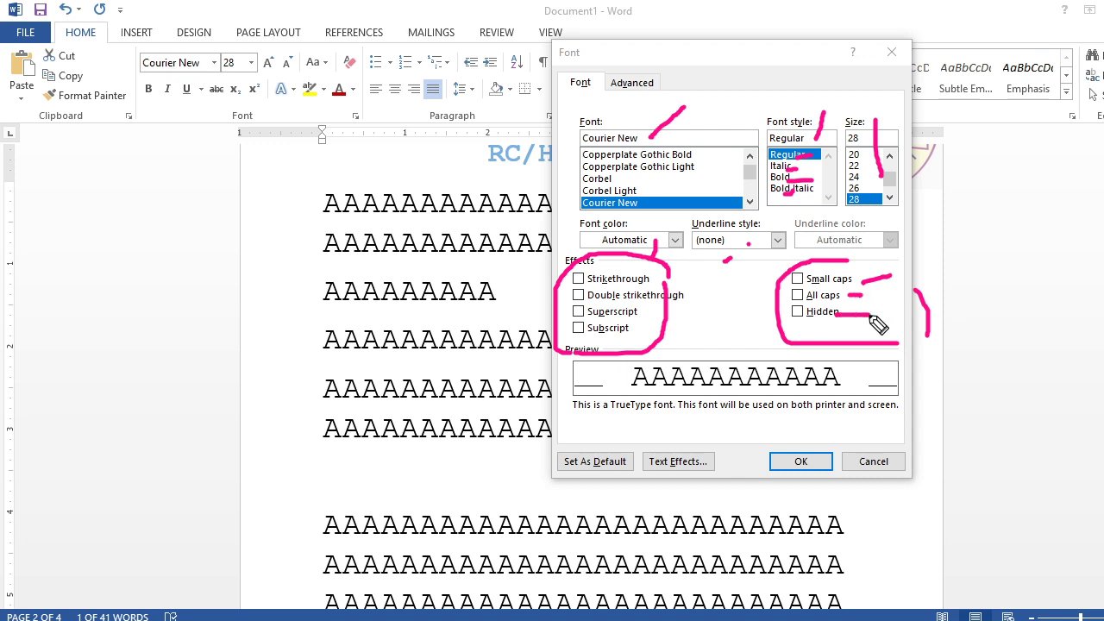
left_click_drag(621, 268, 649, 267)
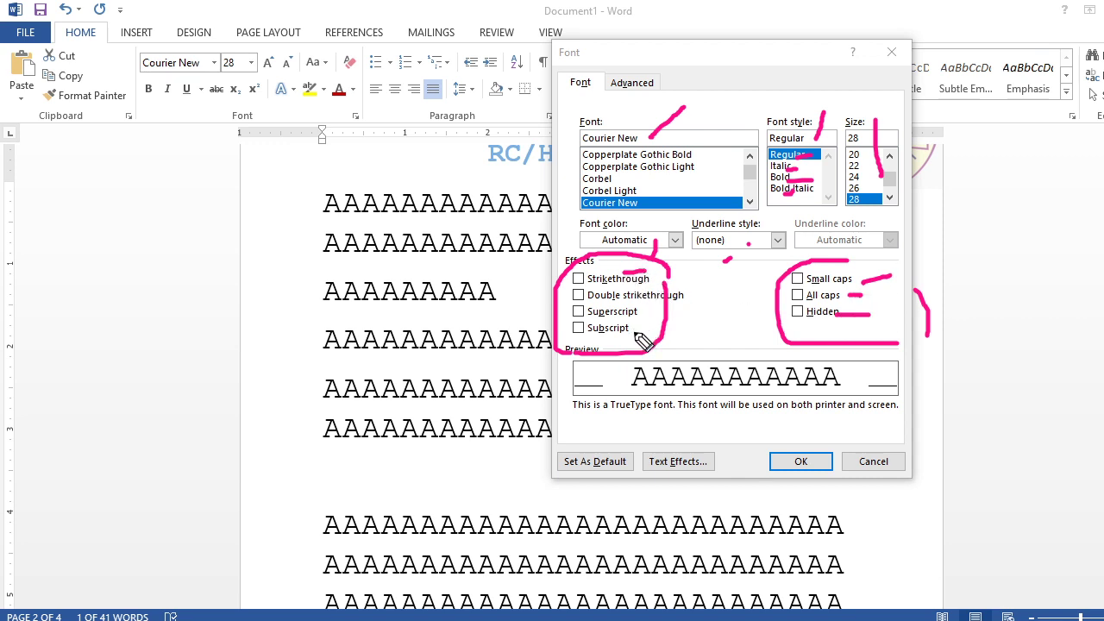
left_click_drag(640, 484, 716, 472)
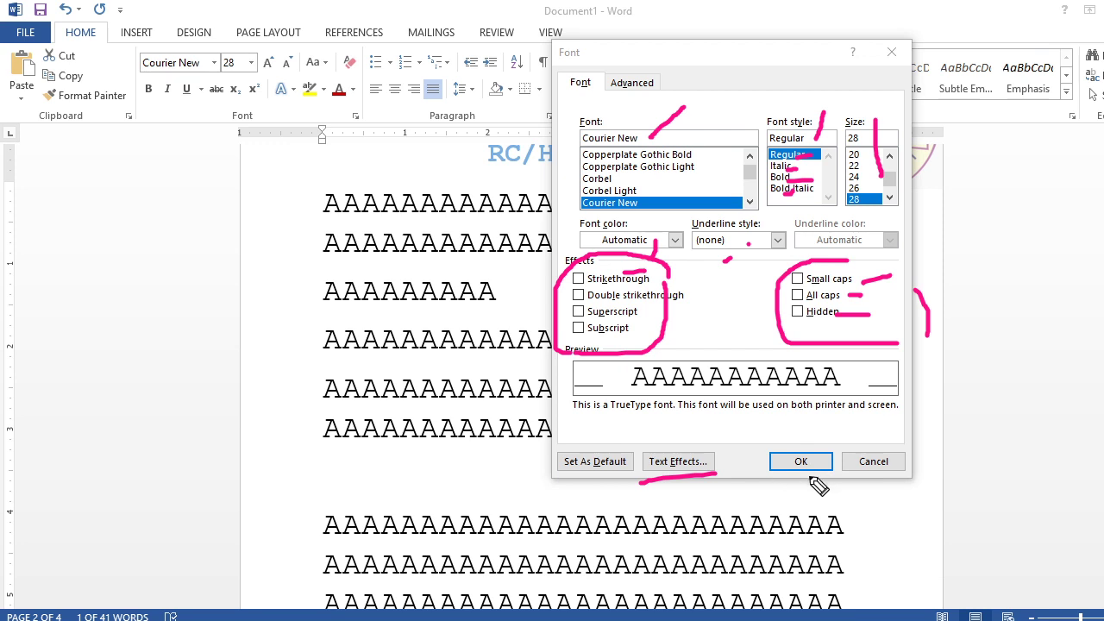
key("e")
key("Escape")
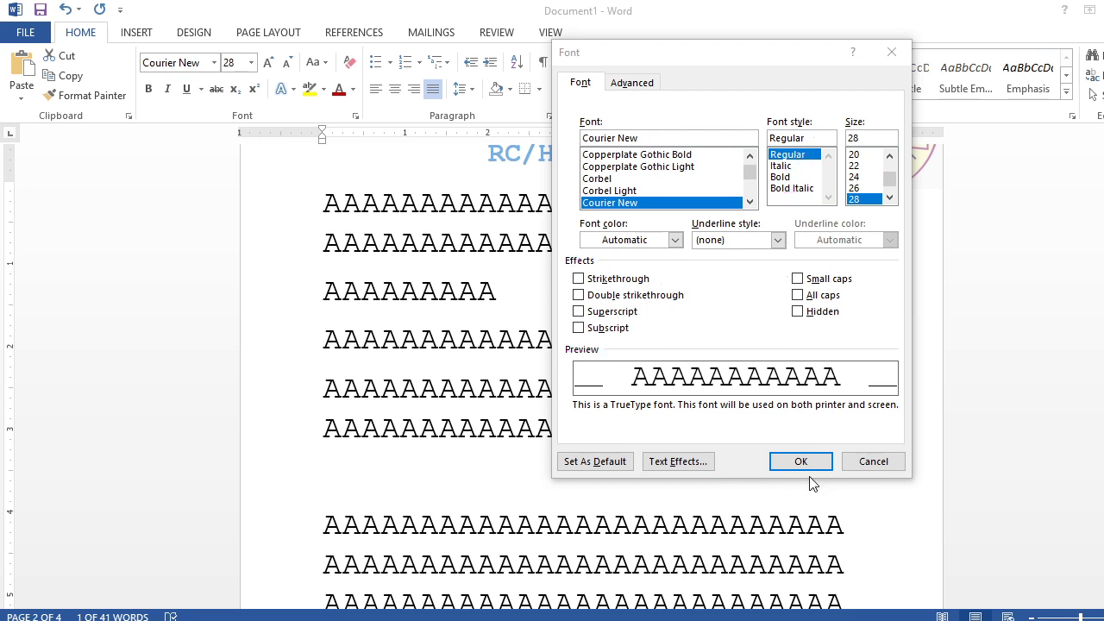
left_click(869, 464)
Add two empty paragraphs below the lower block of A's on page 2 and enter the text HOLY CROSS SCHOOL
scroll(565, 440, "down", 3)
scroll(586, 431, "down", 4)
left_click(596, 330)
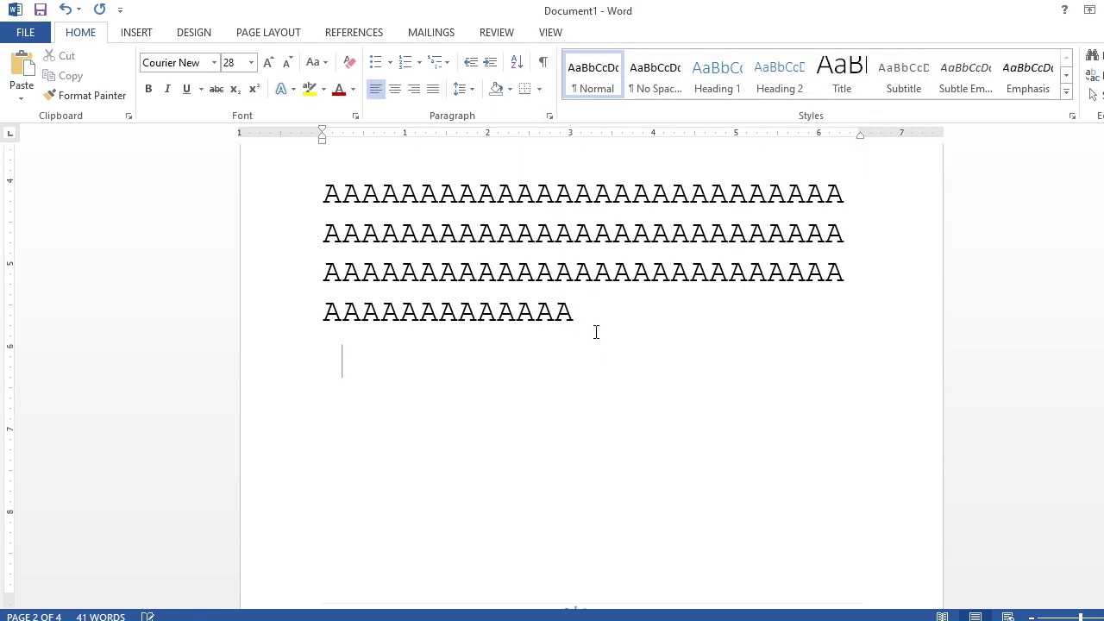
key("Return")
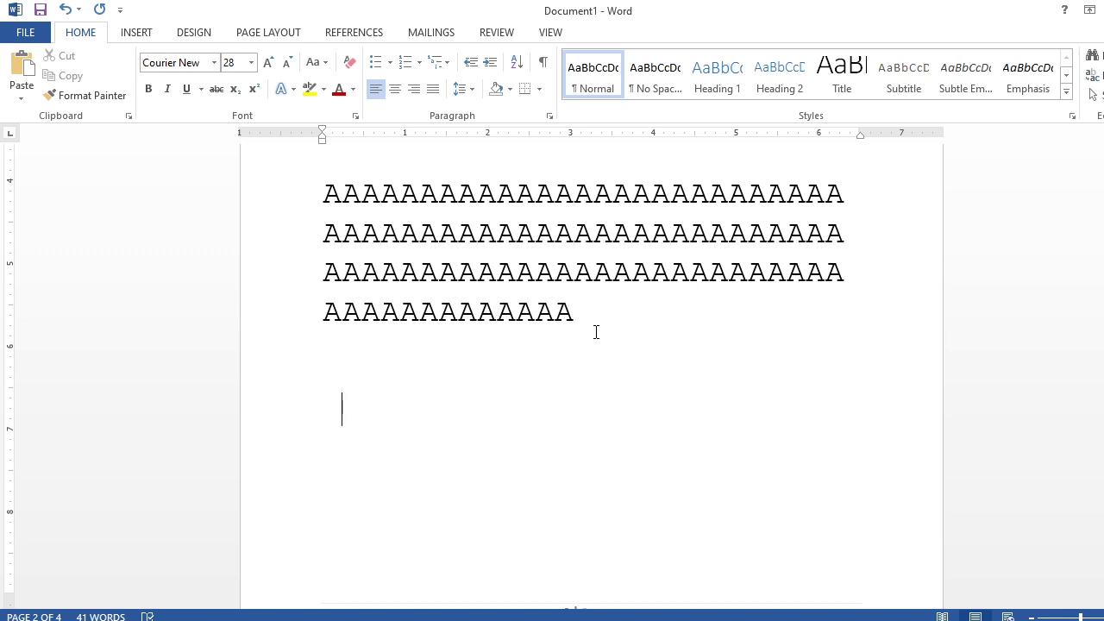
key("Return")
type("hOLY C")
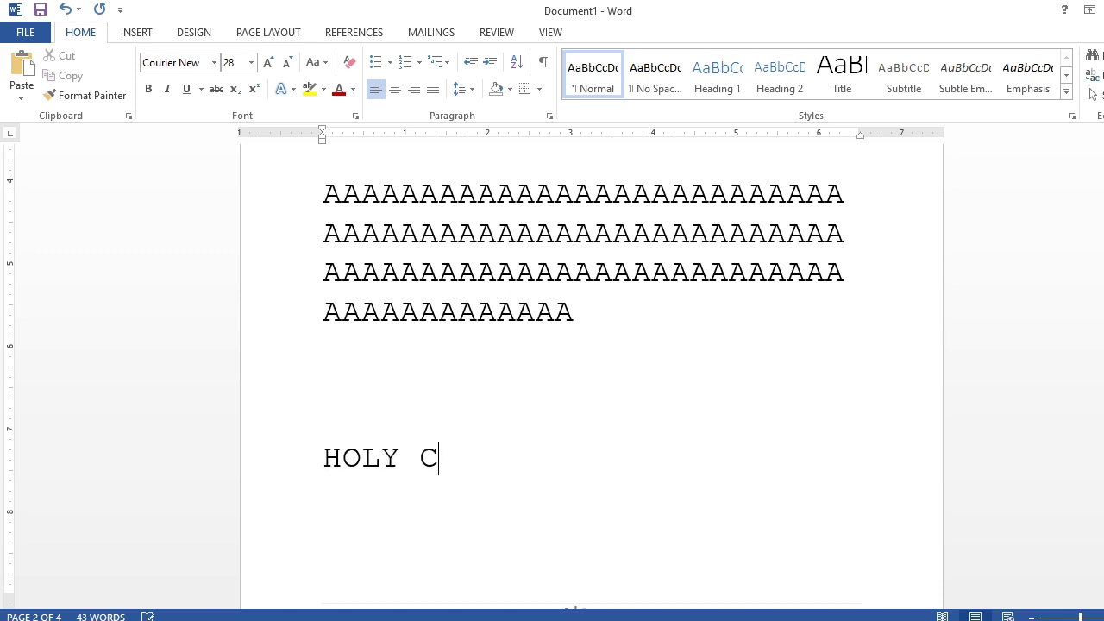
type("ROSS SCHOOL")
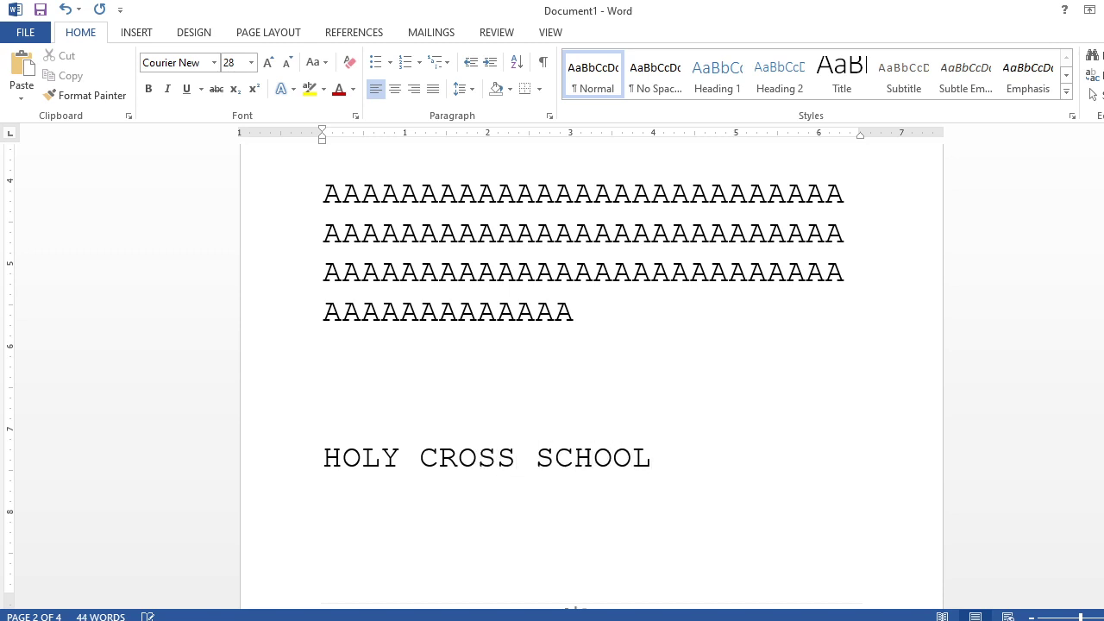
Select HOLY CROSS SCHOOL and set its text fill effect to a gold preset radial gradient
key("shift+Left")
key("shift+Left")
key("shift+Left")
key("shift+Left")
key("shift+Left")
key("shift+Left")
key("shift+Left")
key("shift+Left")
key("shift+Left")
key("shift+Left")
key("shift+Left")
key("shift+Left")
key("shift+Left")
key("shift+Left")
key("shift+Left")
key("shift+Left")
key("shift+Left")
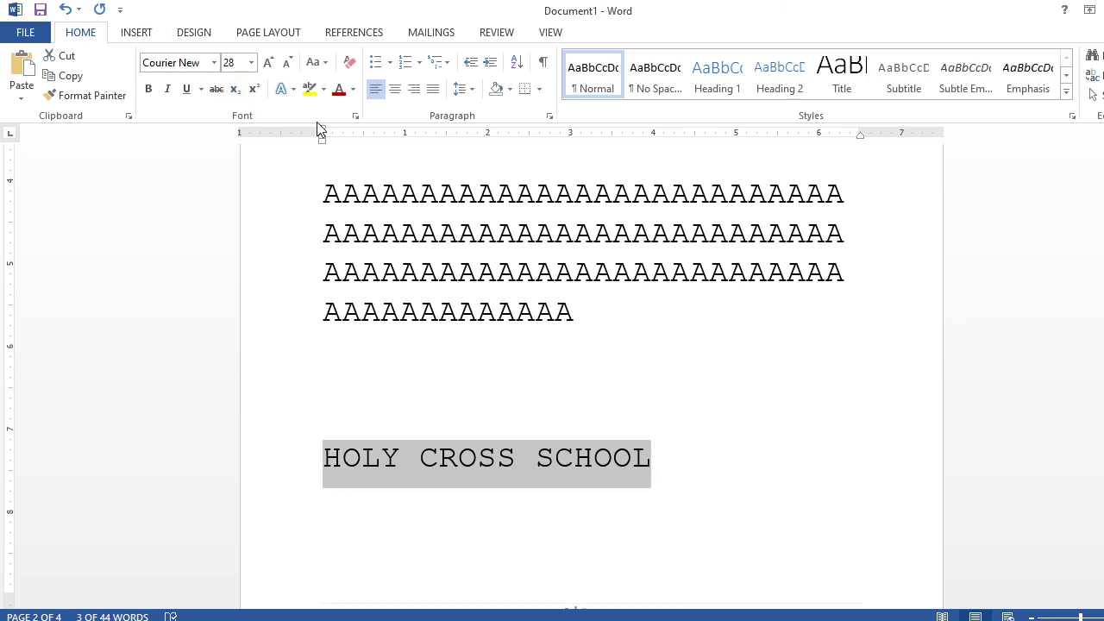
left_click(354, 117)
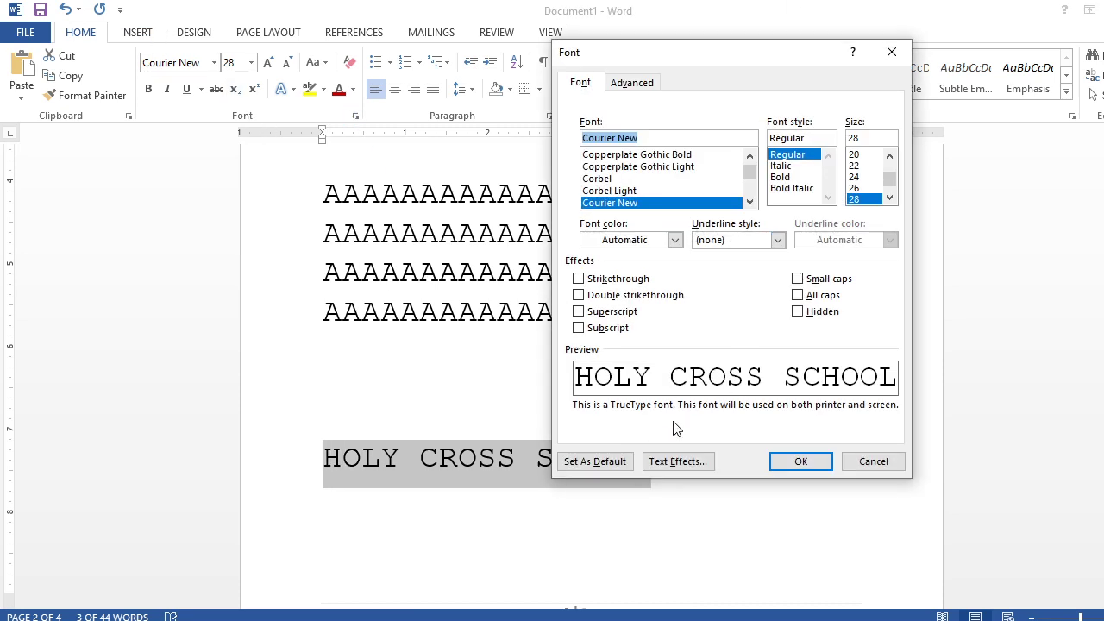
left_click(666, 461)
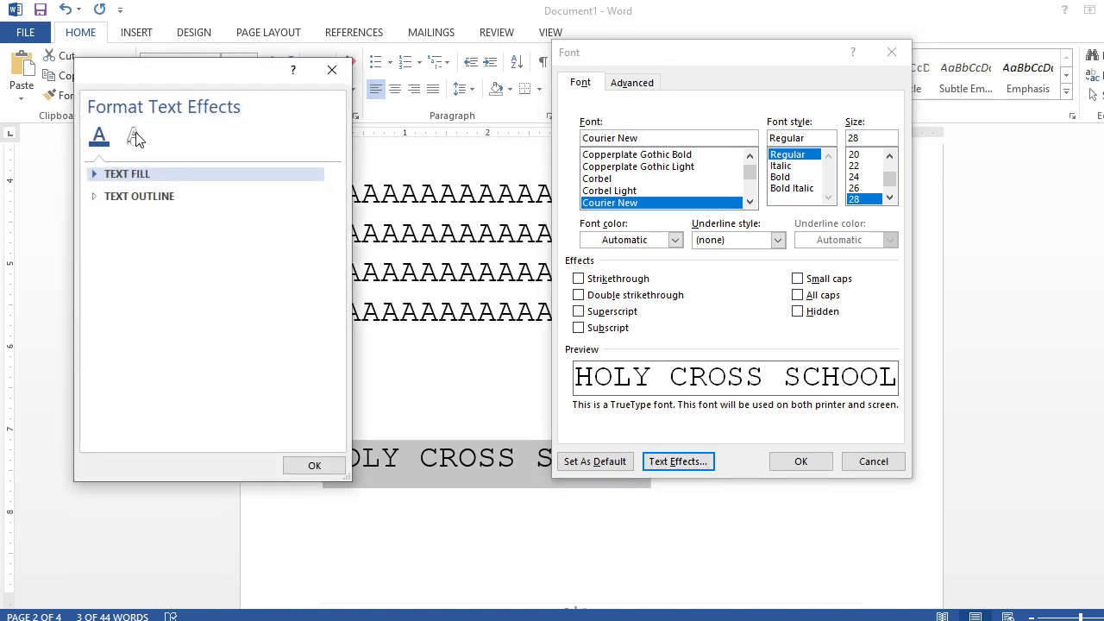
left_click_drag(164, 88, 832, 68)
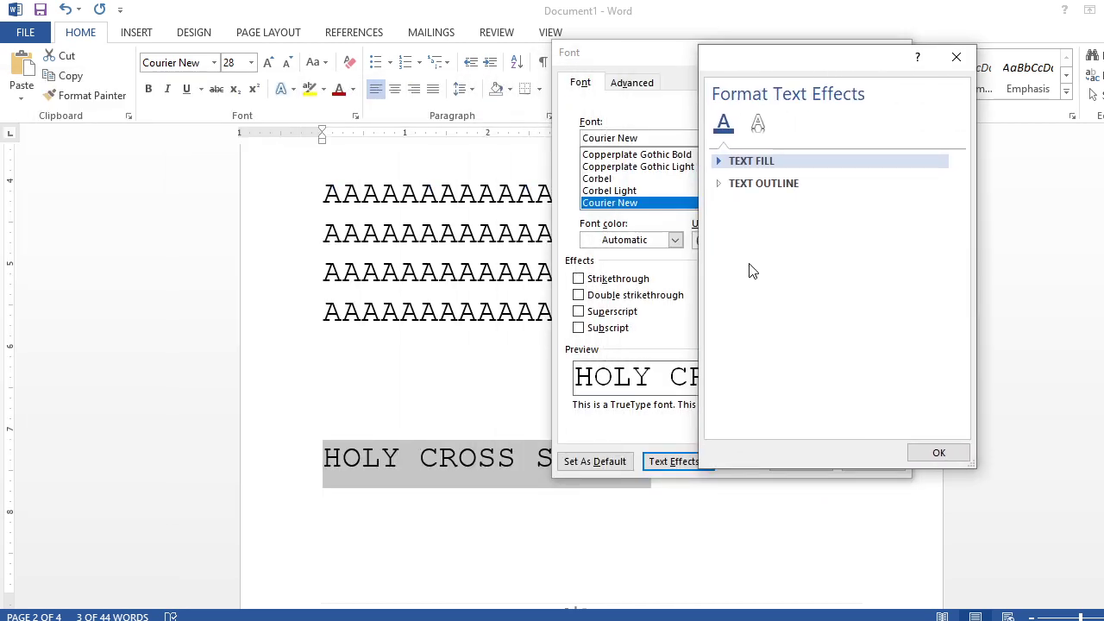
left_click(725, 163)
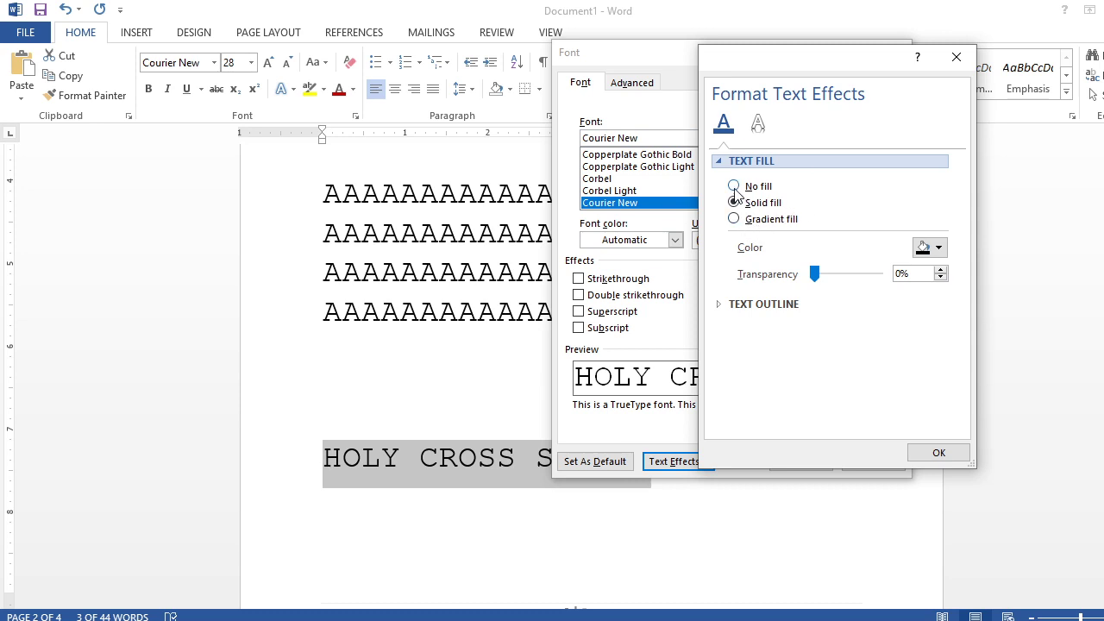
left_click(735, 219)
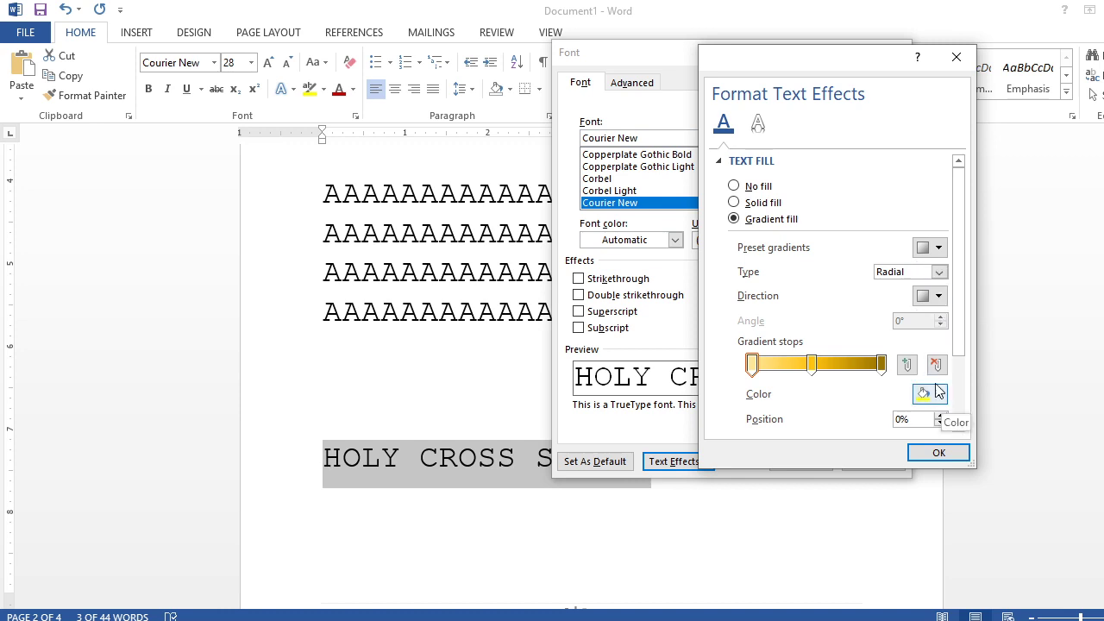
left_click(938, 247)
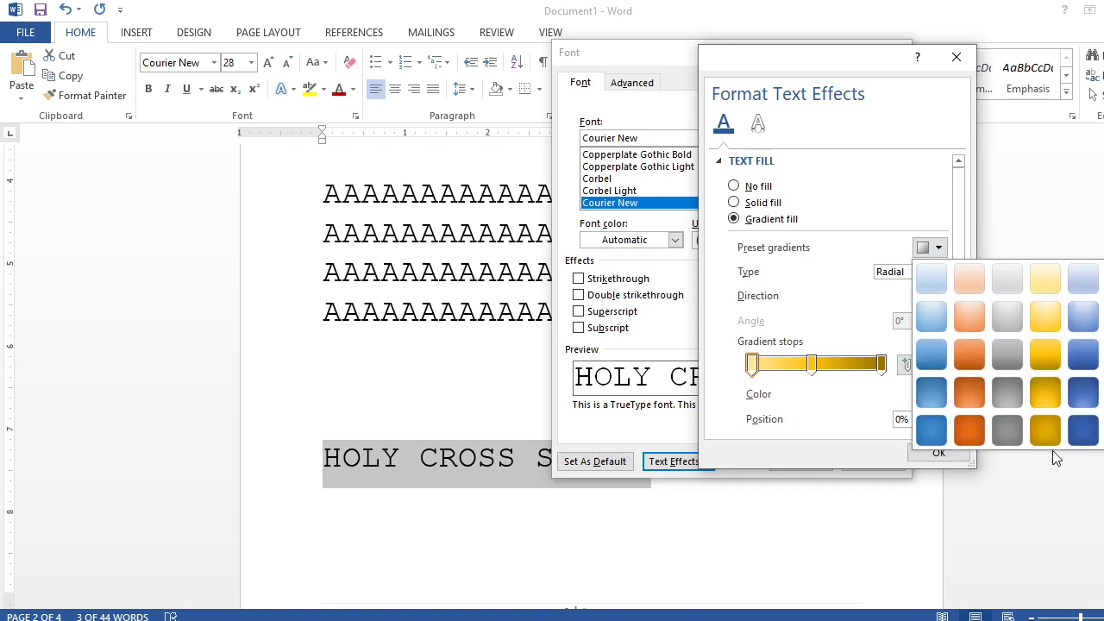
left_click(1043, 403)
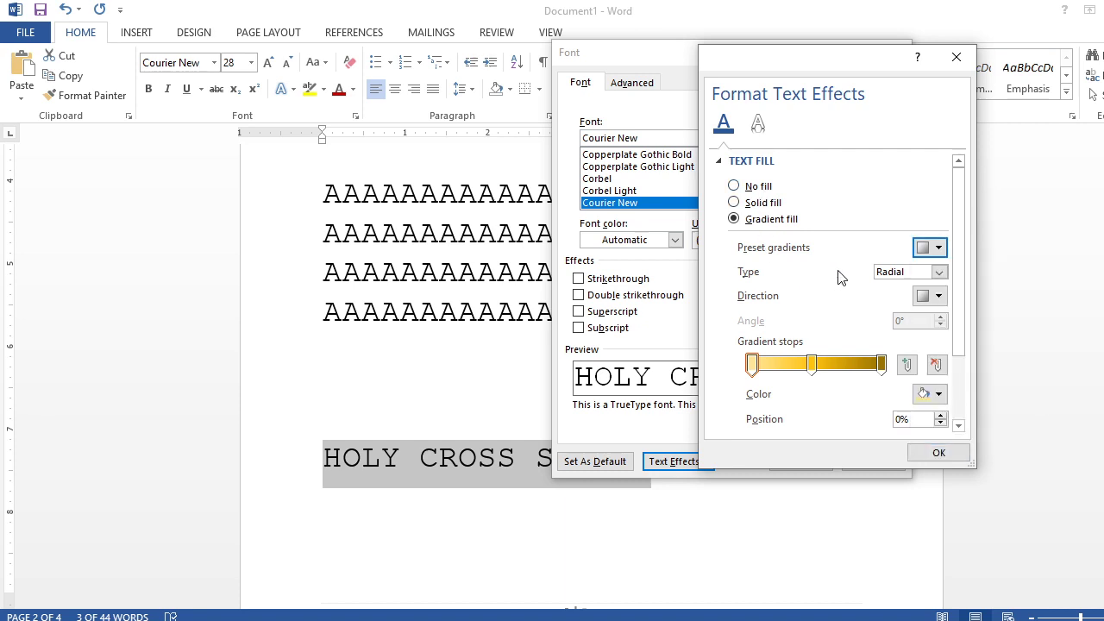
left_click(938, 454)
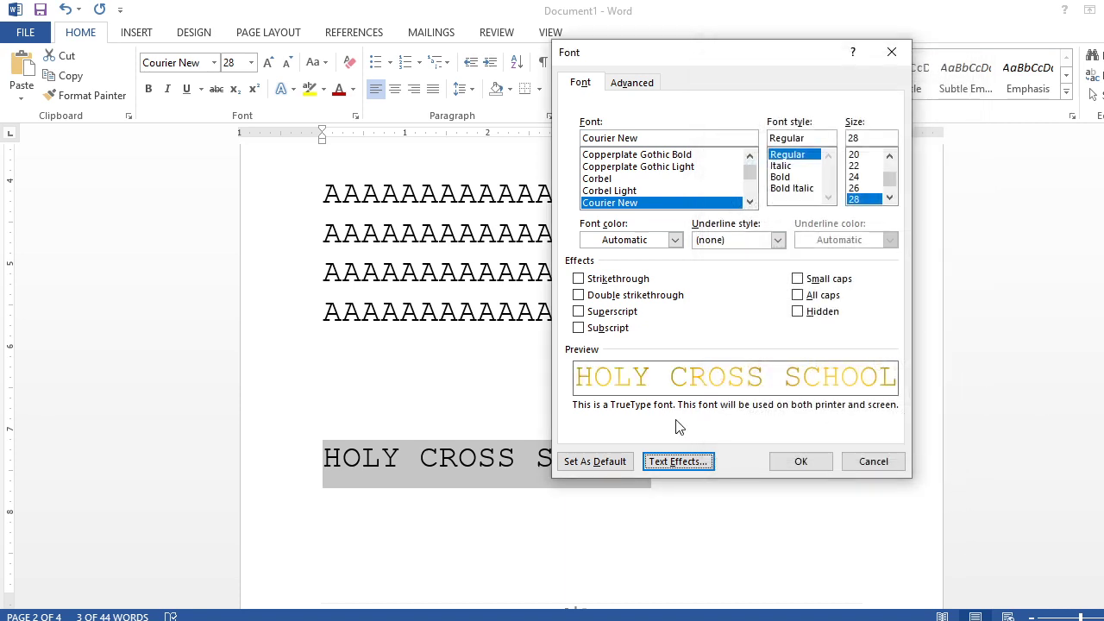
Give HOLY CROSS SCHOOL a gradient line text outline using a gold radial preset gradient, and apply the font changes
left_click(675, 461)
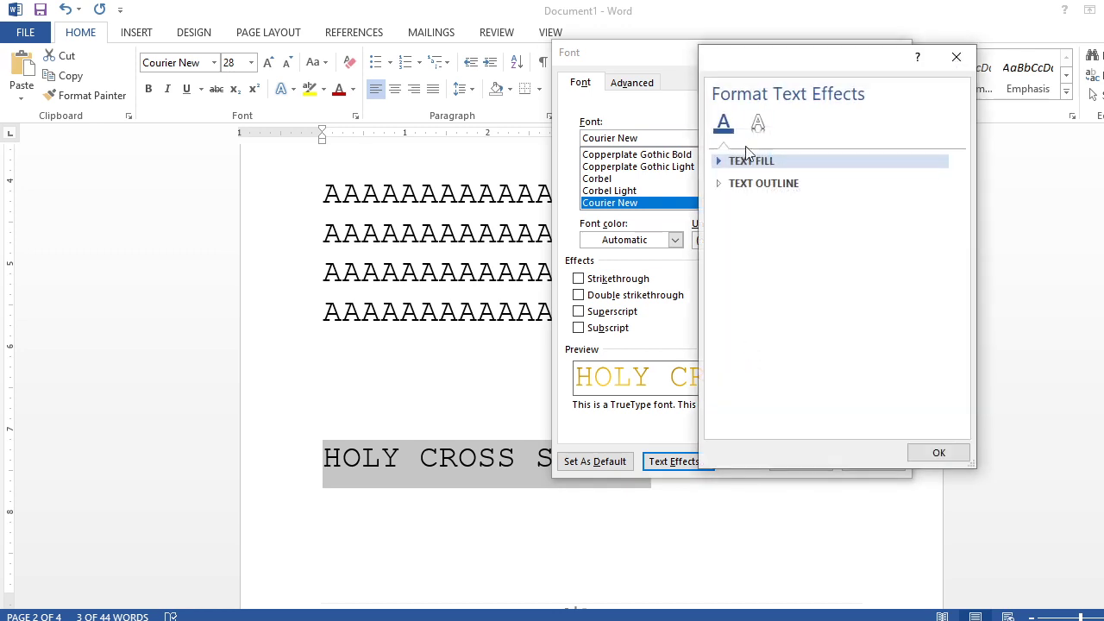
left_click(721, 163)
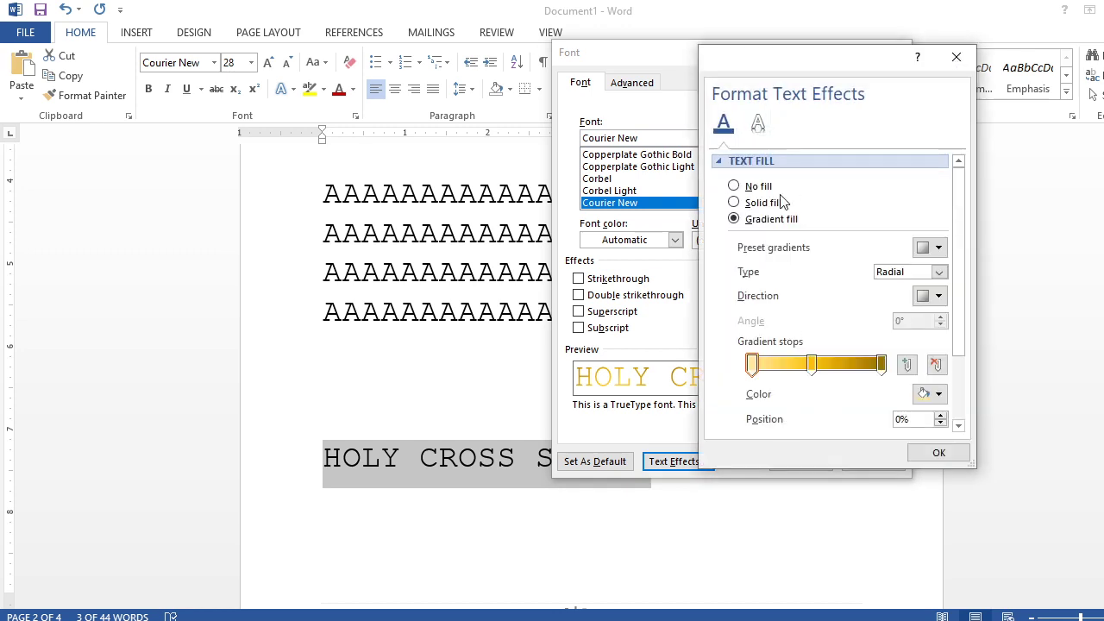
scroll(967, 212, "down", 3)
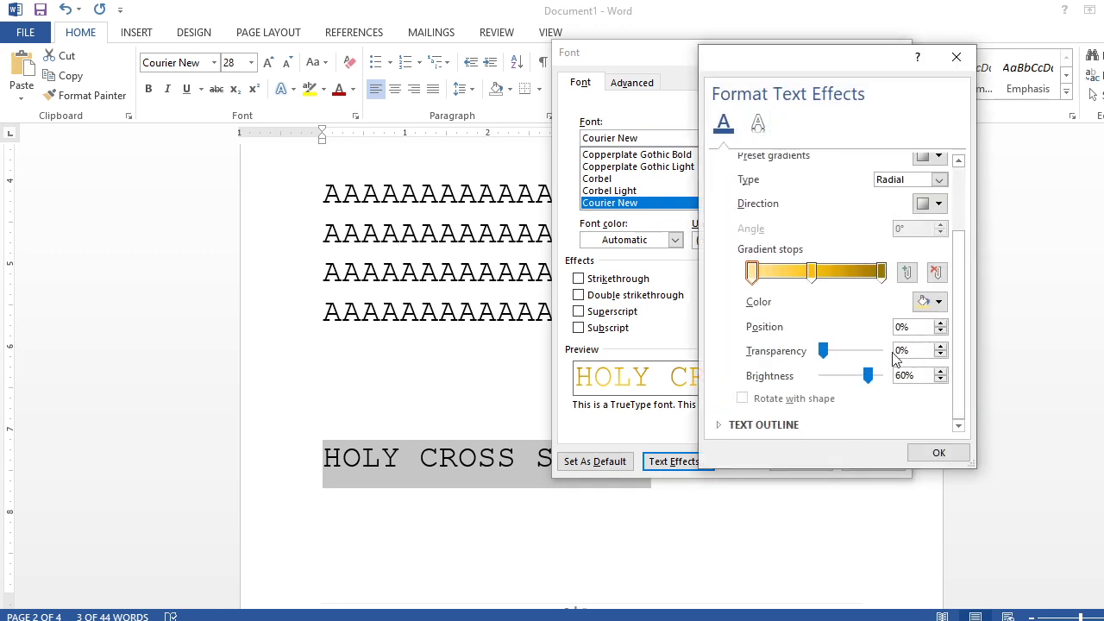
left_click(727, 426)
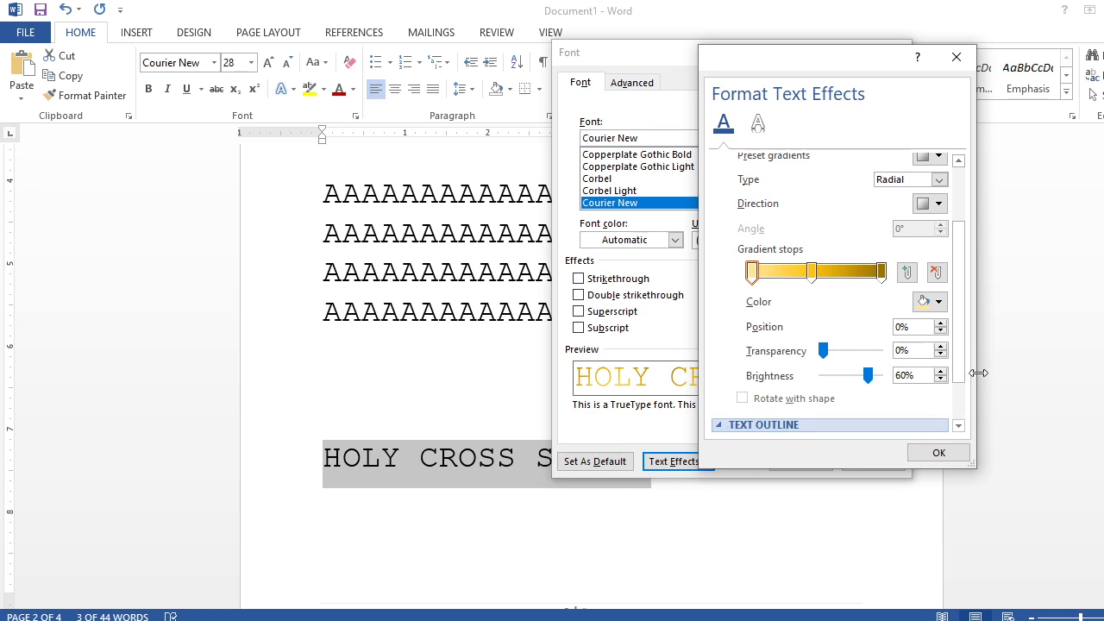
left_click_drag(963, 336, 959, 399)
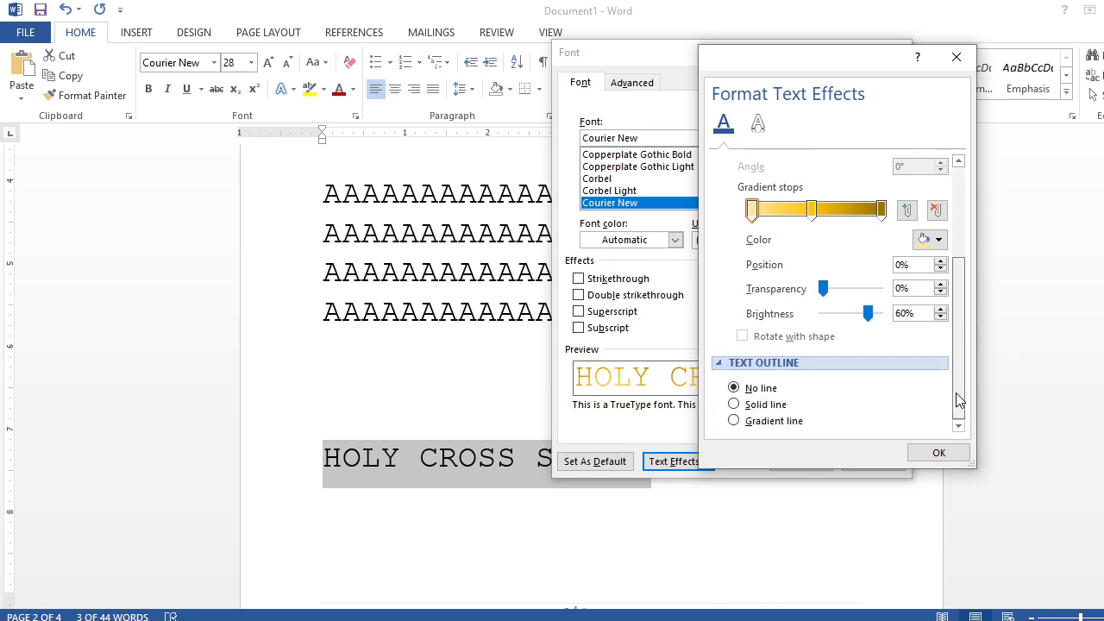
left_click(768, 424)
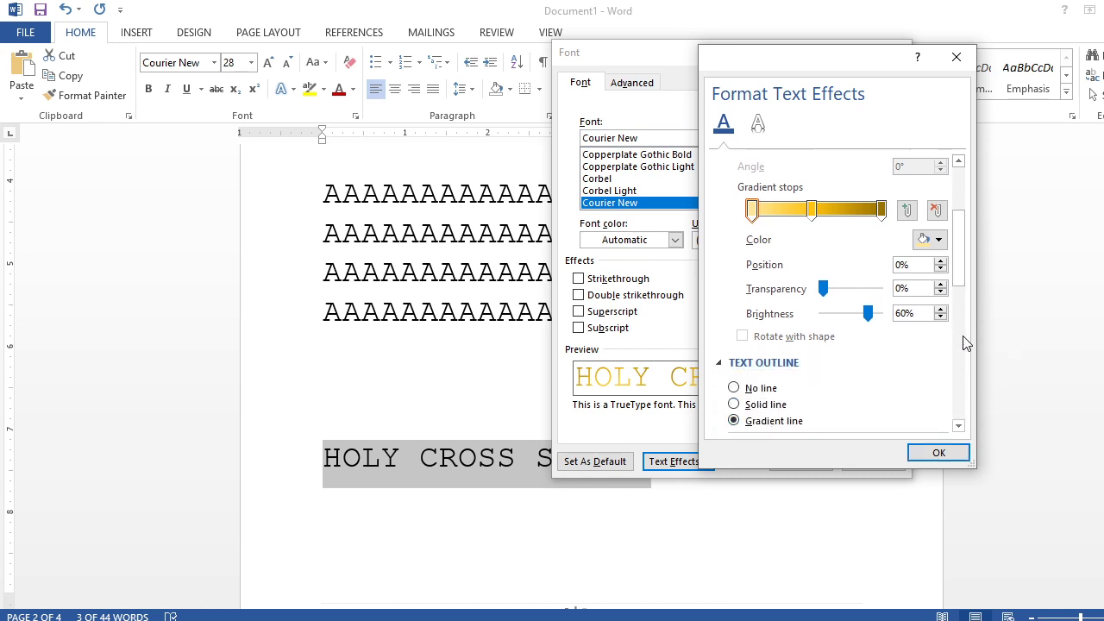
left_click_drag(962, 276, 968, 316)
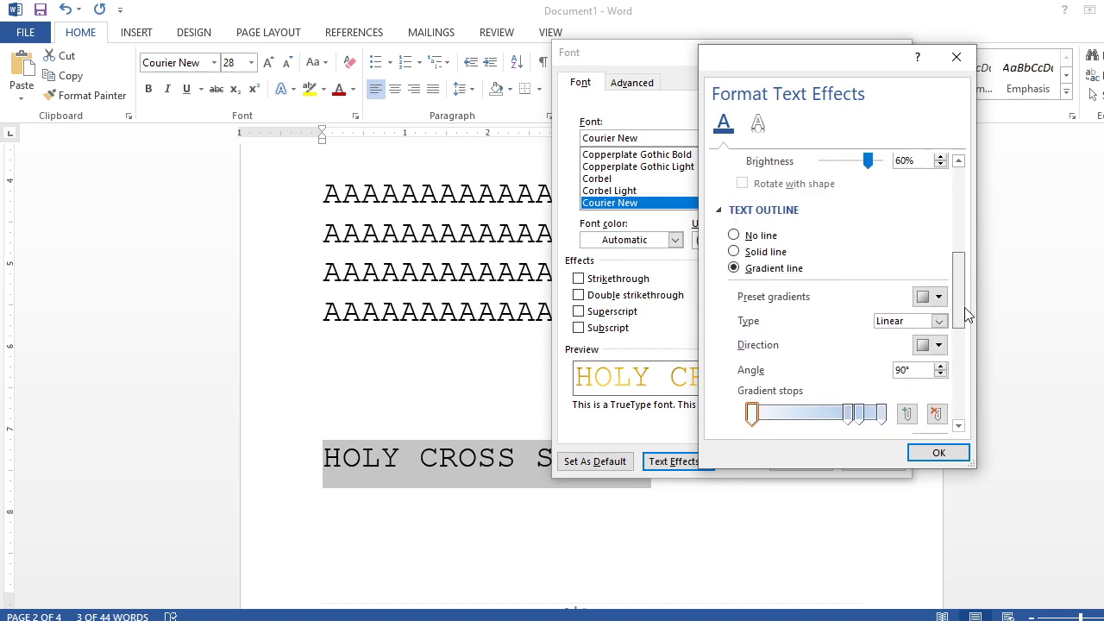
left_click(931, 297)
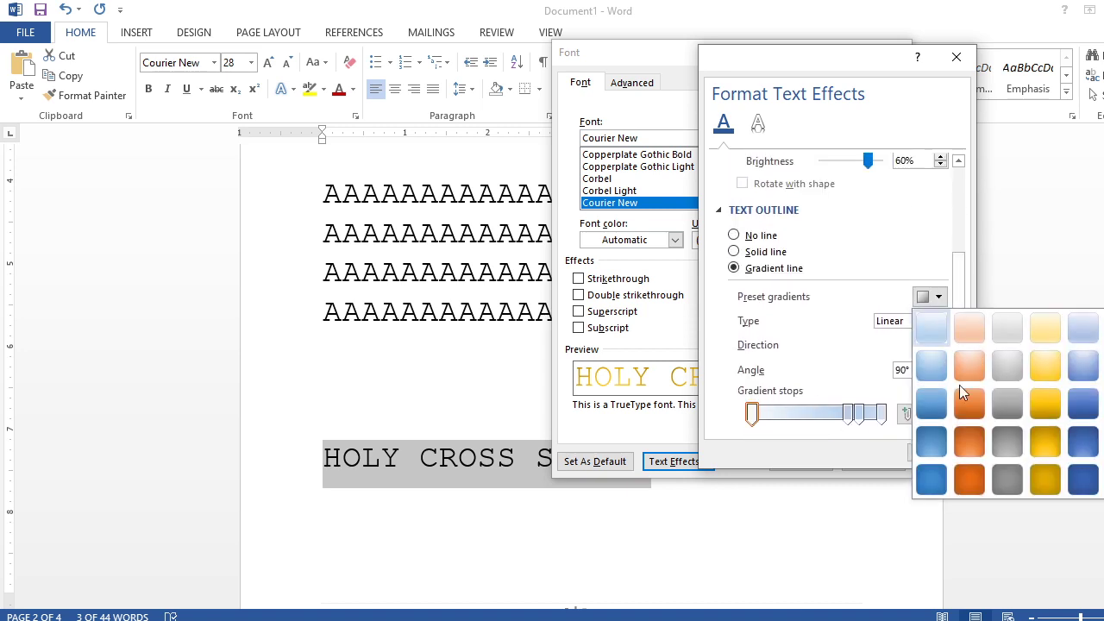
left_click(1043, 447)
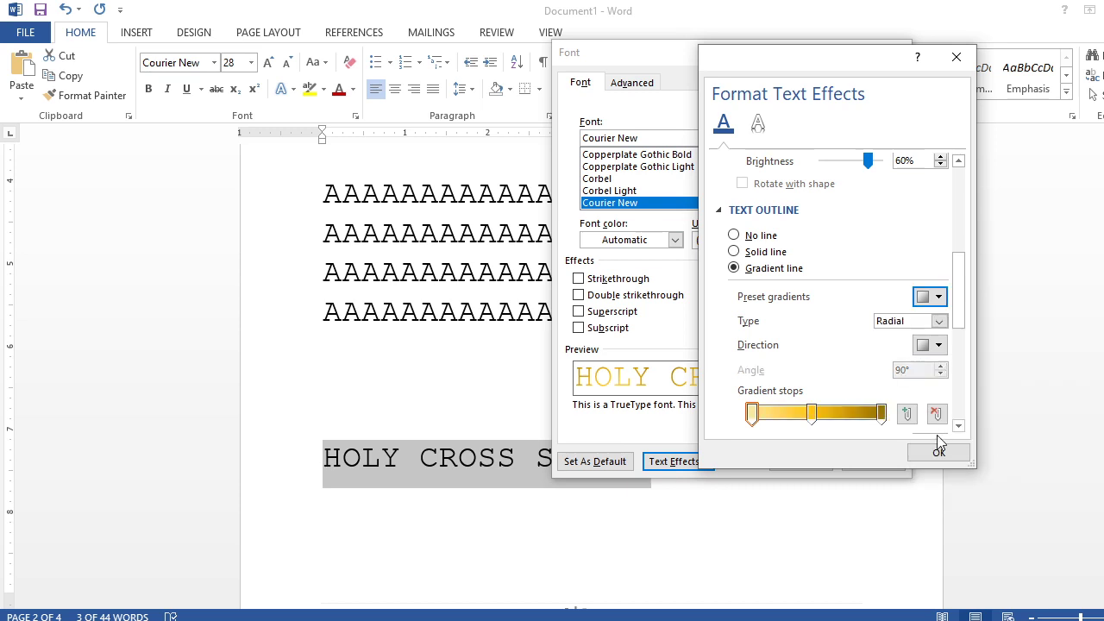
left_click(938, 454)
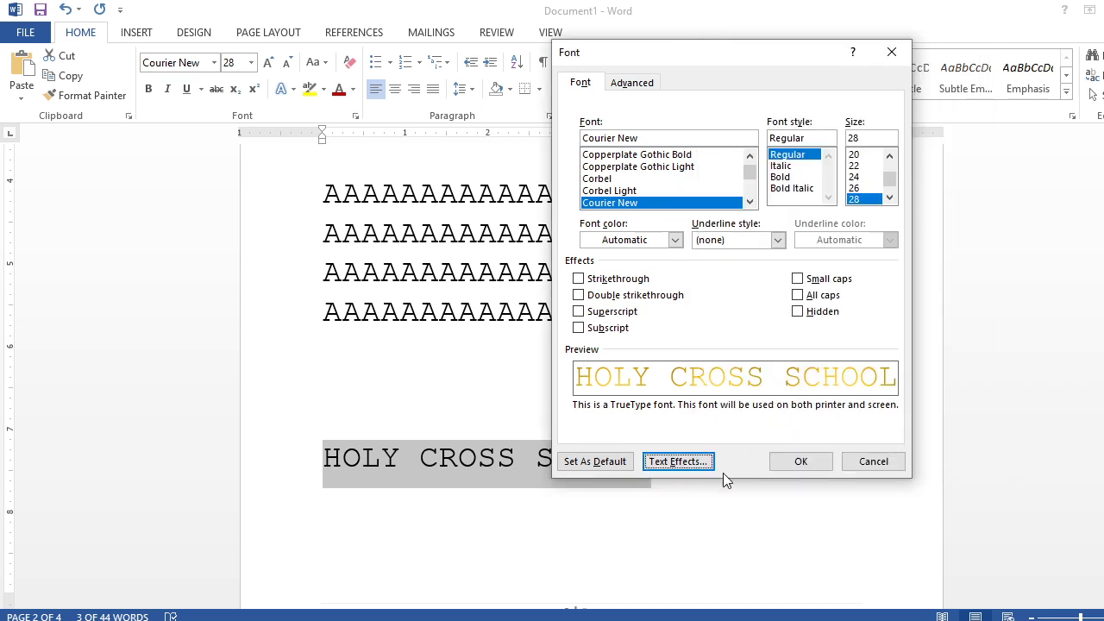
left_click(801, 462)
left_click(599, 510)
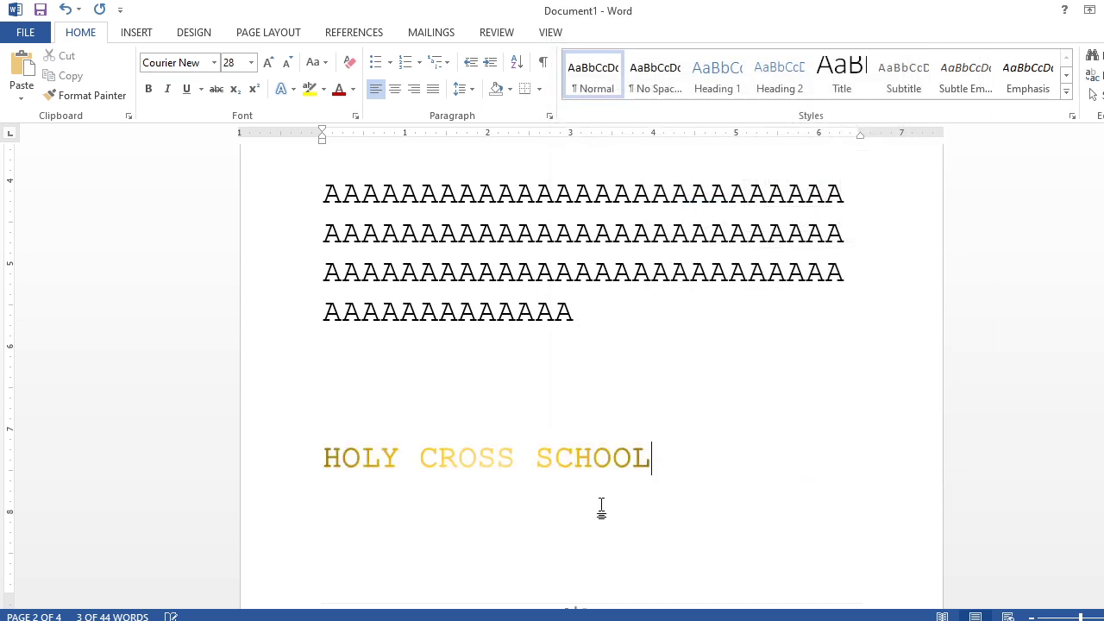
left_click_drag(659, 459, 333, 461)
left_click(804, 468)
key("Tab")
Change the text outline of HOLY CROSS SCHOOL to an orange linear preset gradient
left_click_drag(324, 457, 653, 457)
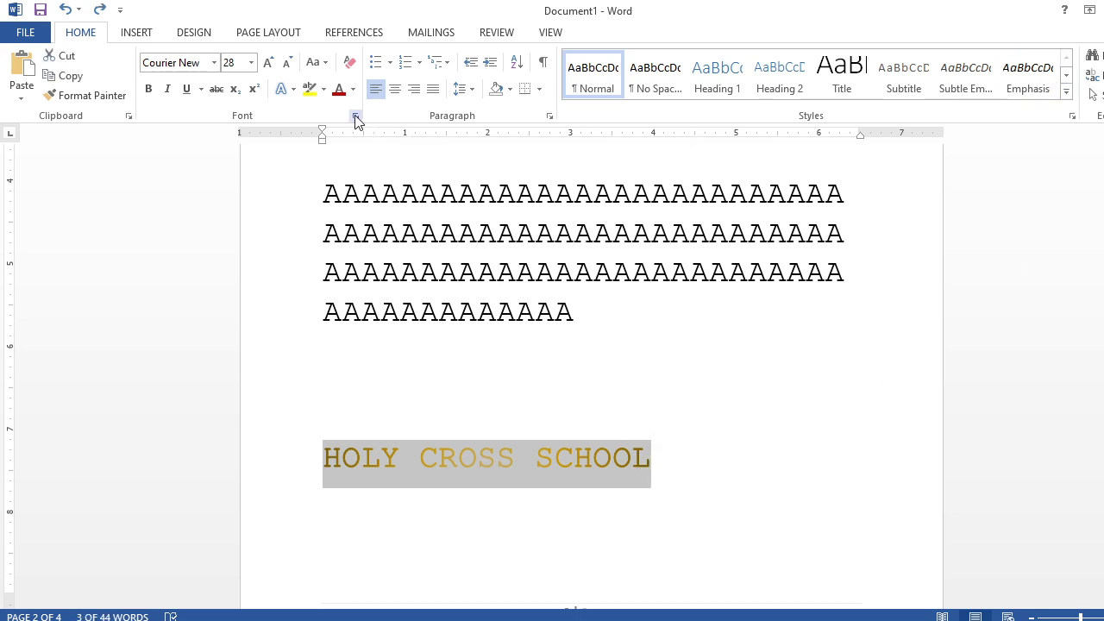
left_click(354, 116)
left_click(647, 463)
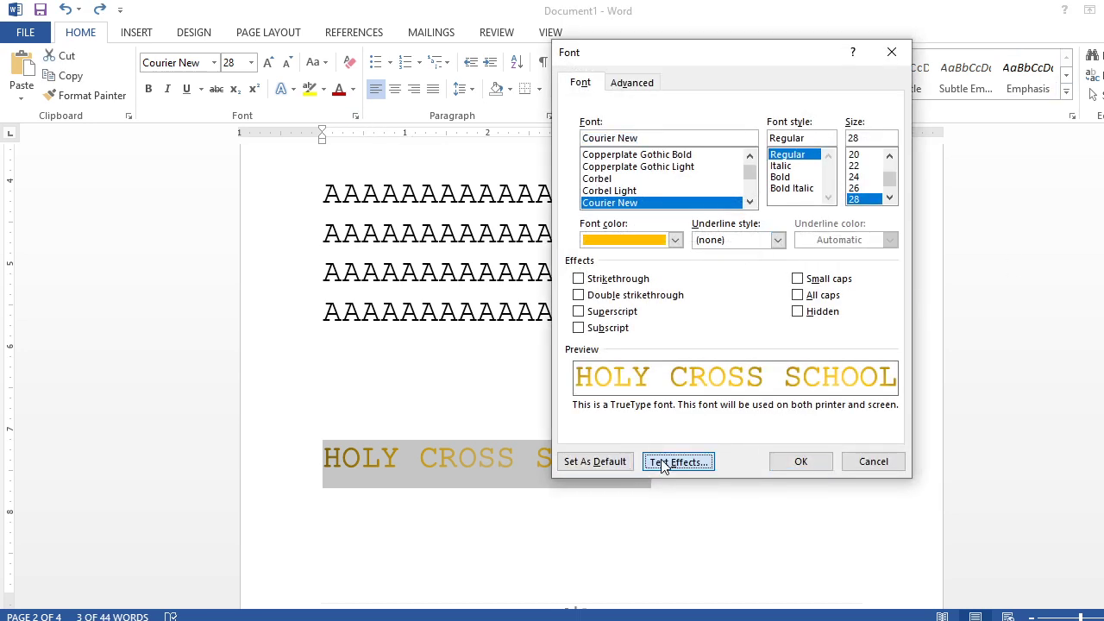
left_click(733, 185)
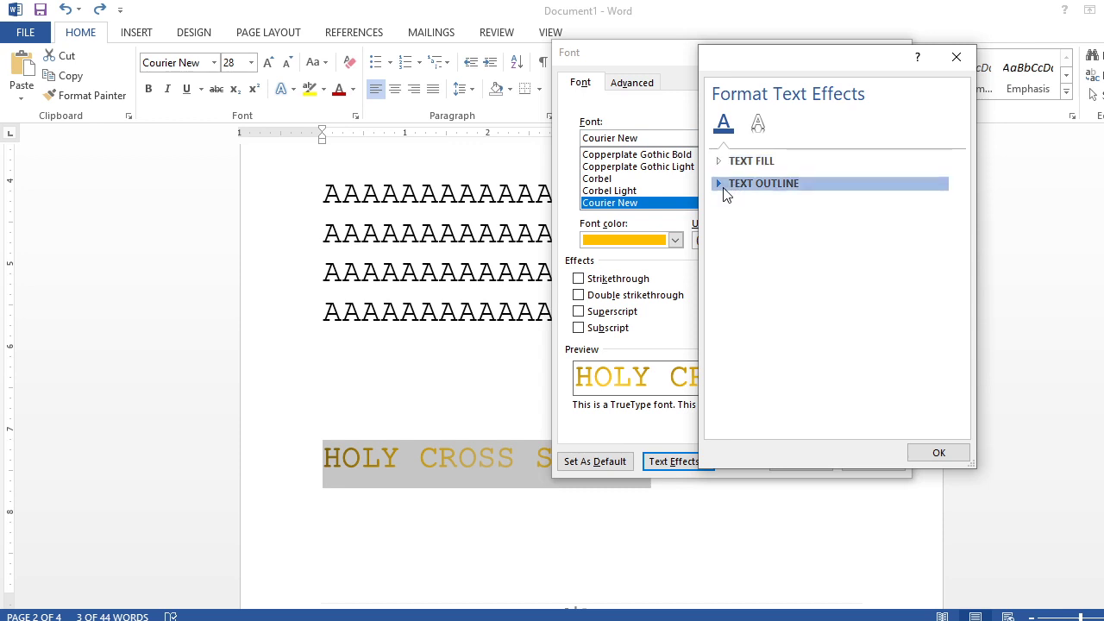
mouse_move(960, 221)
left_mouse_down()
mouse_move(960, 307)
mouse_move(963, 217)
left_mouse_up()
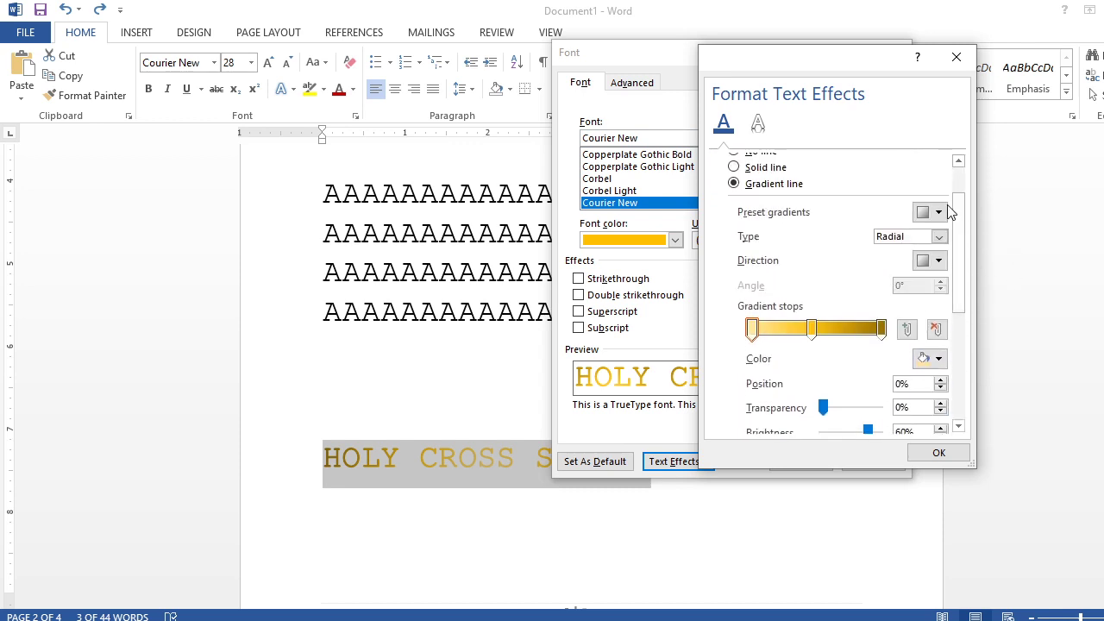
left_click(939, 213)
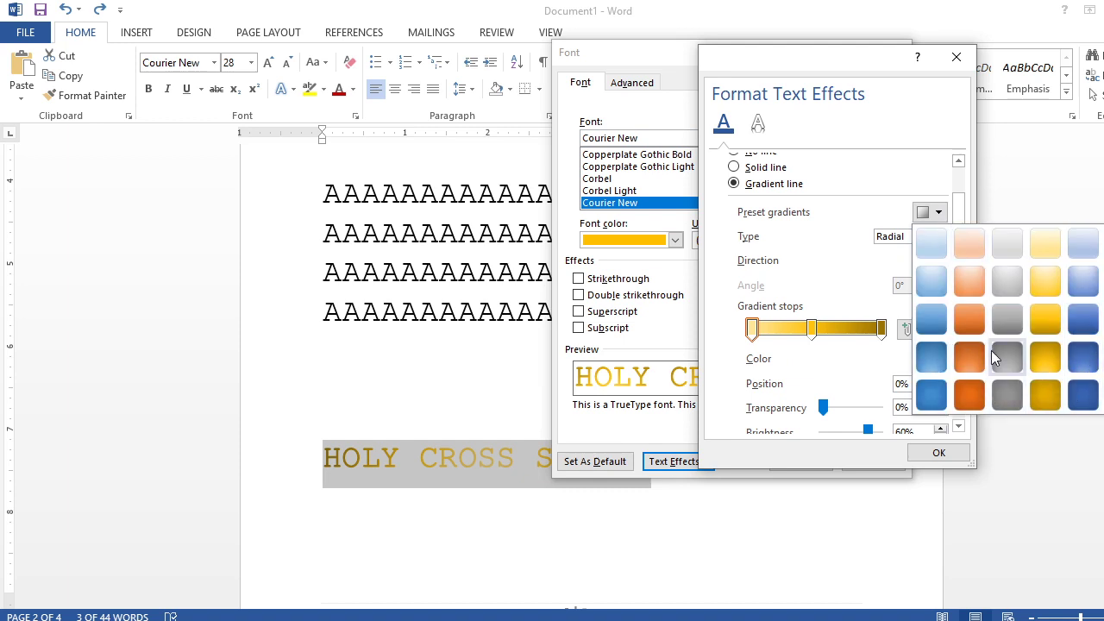
left_click(970, 322)
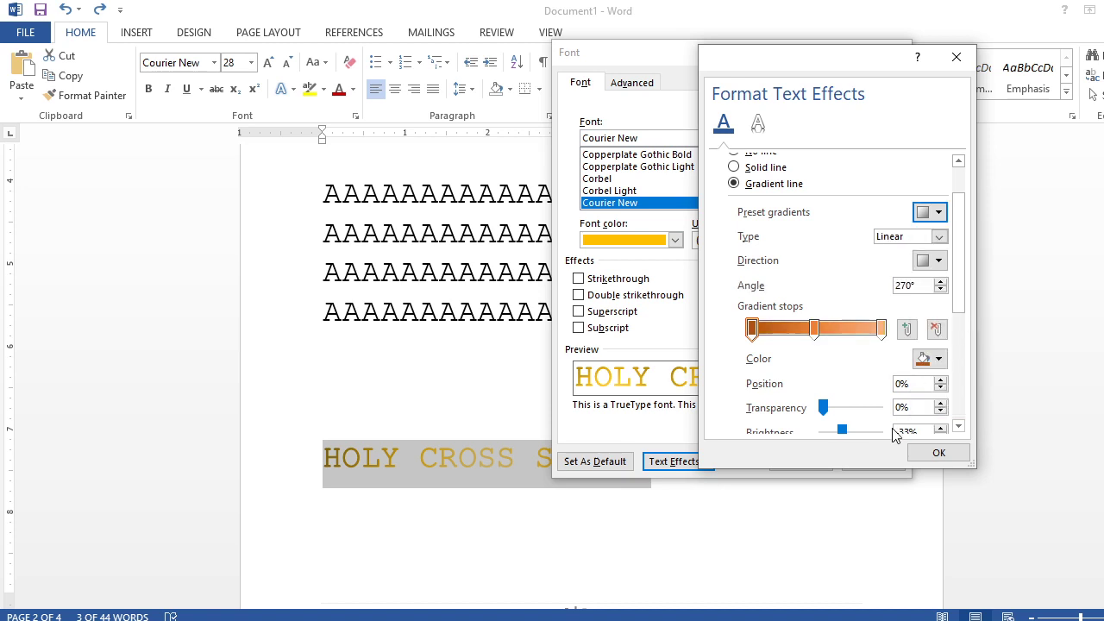
left_click(939, 454)
left_click(803, 465)
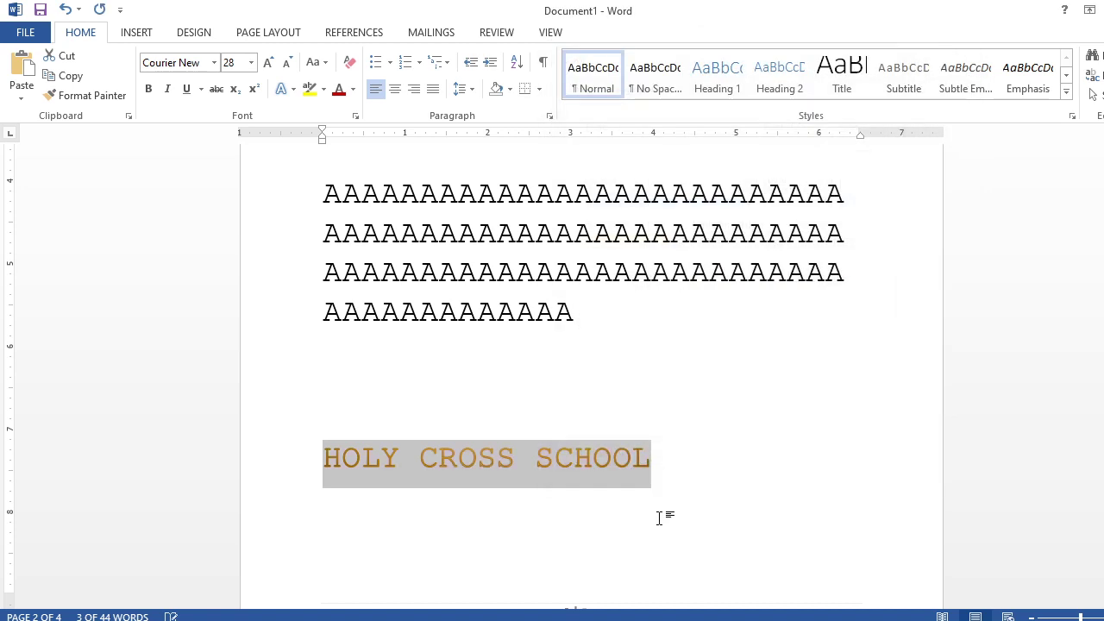
Enlarge HOLY CROSS SCHOOL to 72 pt and make it bold
left_click_drag(654, 457, 390, 466)
key("ctrl+shift+period")
key("ctrl+shift+period")
key("ctrl+shift+period")
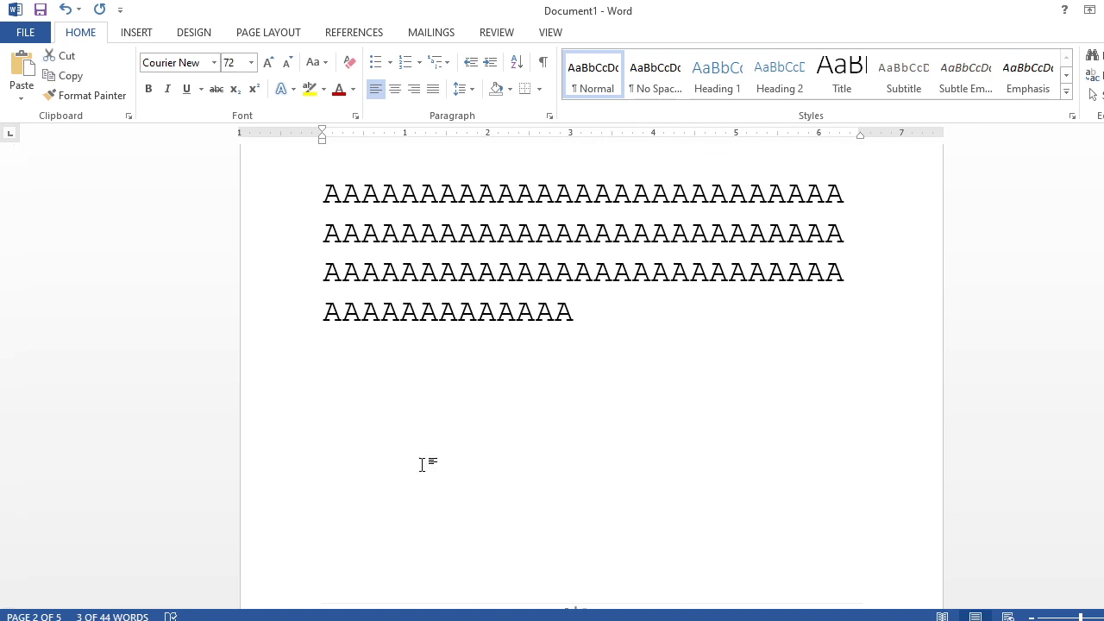
key("ctrl+b")
scroll(811, 542, "down", 3)
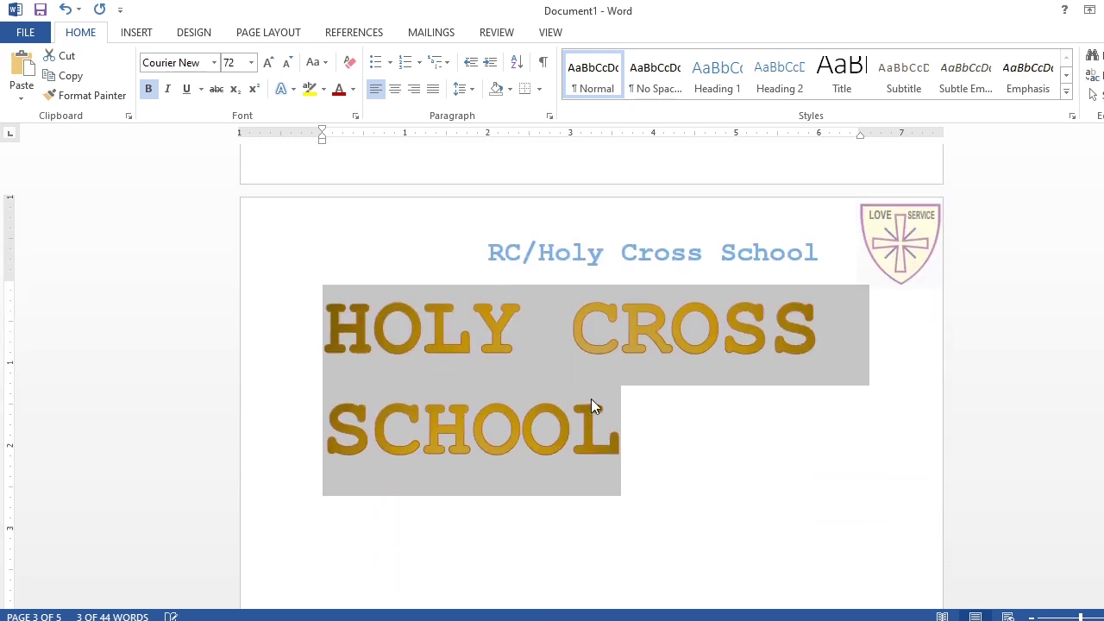
Increase the font size of HOLY CROSS SCHOOL on page 3 gradually to 120 pt
left_click(632, 433)
left_click_drag(385, 384, 328, 340)
key("ctrl+bracketright")
key("ctrl+bracketright")
key("ctrl+bracketright")
key("ctrl+bracketright")
key("ctrl+bracketright")
key("ctrl+bracketright")
key("ctrl+bracketright")
key("ctrl+bracketright")
key("ctrl+bracketright")
key("ctrl+bracketright")
key("ctrl+bracketright")
key("ctrl+bracketright")
key("ctrl+bracketright")
key("ctrl+bracketright")
key("ctrl+bracketright")
key("ctrl+bracketright")
key("ctrl+bracketright")
key("ctrl+bracketright")
key("ctrl+bracketright")
key("ctrl+bracketright")
key("ctrl+bracketright")
key("ctrl+bracketright")
key("ctrl+bracketright")
key("ctrl+bracketright")
key("ctrl+bracketright")
key("ctrl+bracketright")
key("ctrl+bracketright")
key("ctrl+bracketright")
key("ctrl+bracketright")
key("ctrl+bracketright")
key("ctrl+bracketright")
key("ctrl+bracketright")
key("ctrl+bracketright")
key("ctrl+bracketright")
key("ctrl+bracketright")
key("ctrl+bracketright")
key("ctrl+bracketright")
key("ctrl+bracketright")
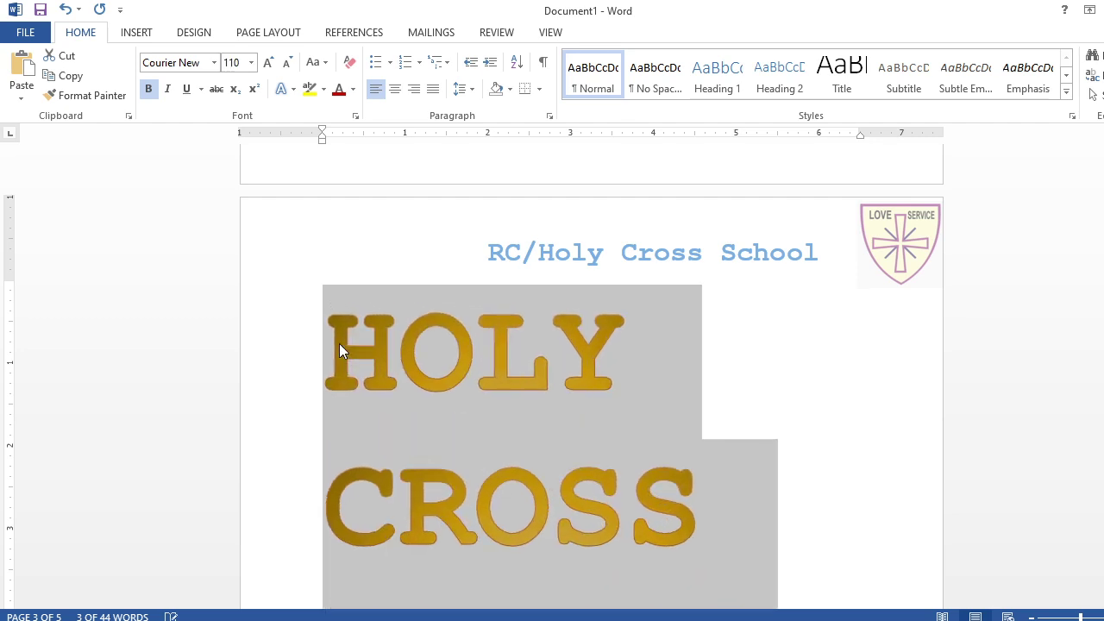
left_click(742, 359)
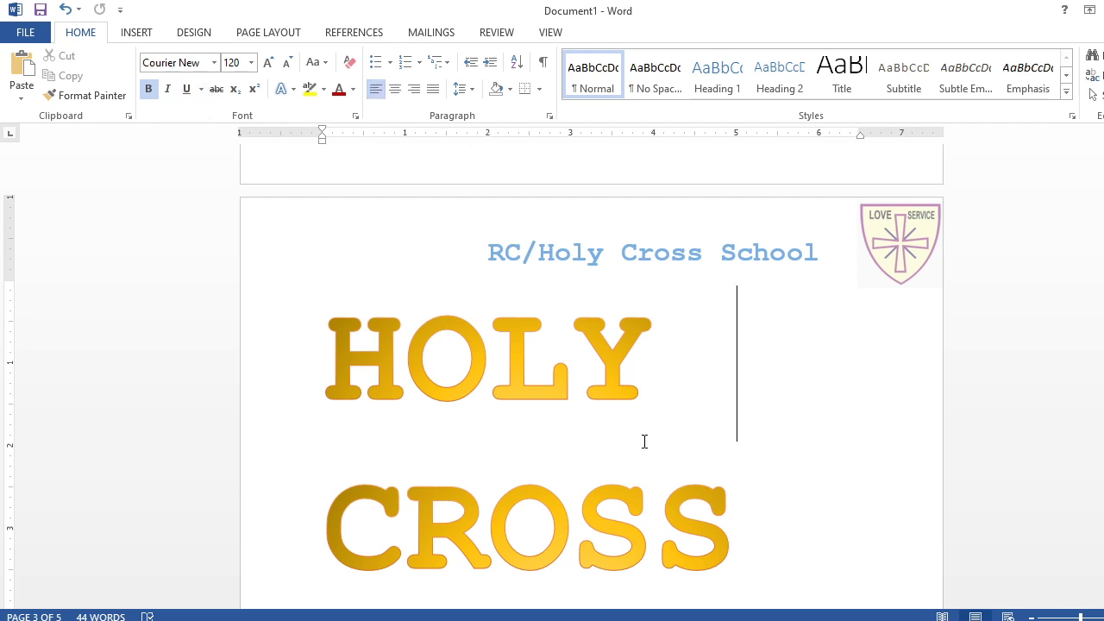
Examine the fill and outline of the enlarged HOLY CROSS SCHOOL letters on page 3
scroll(646, 439, "up", 3)
scroll(645, 439, "down", 5)
scroll(644, 429, "down", 5)
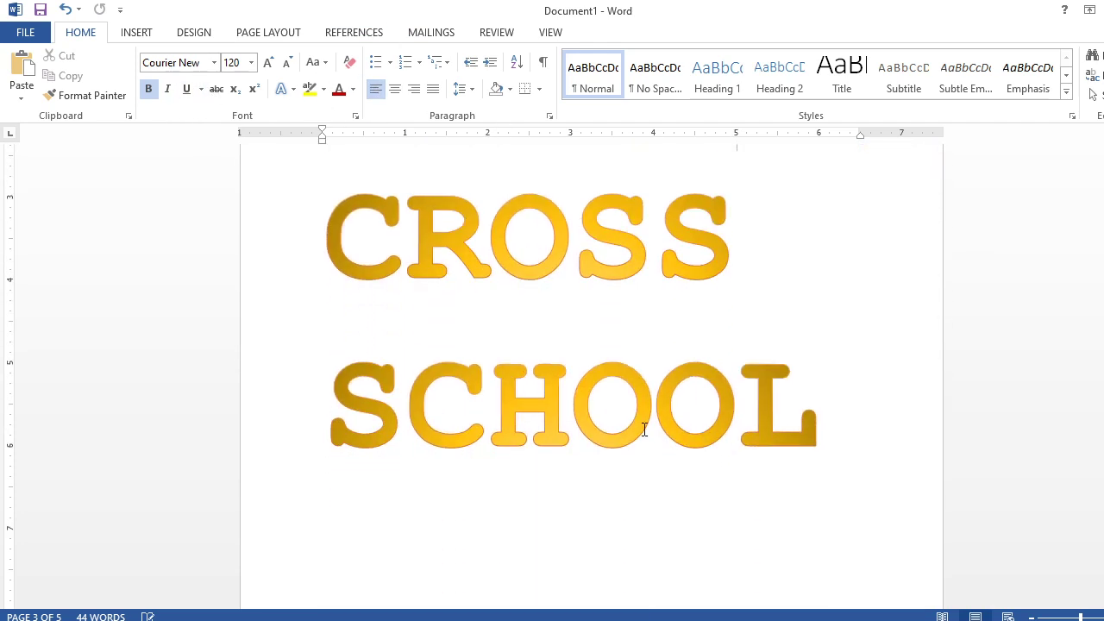
scroll(640, 431, "up", 2)
scroll(645, 416, "up", 1)
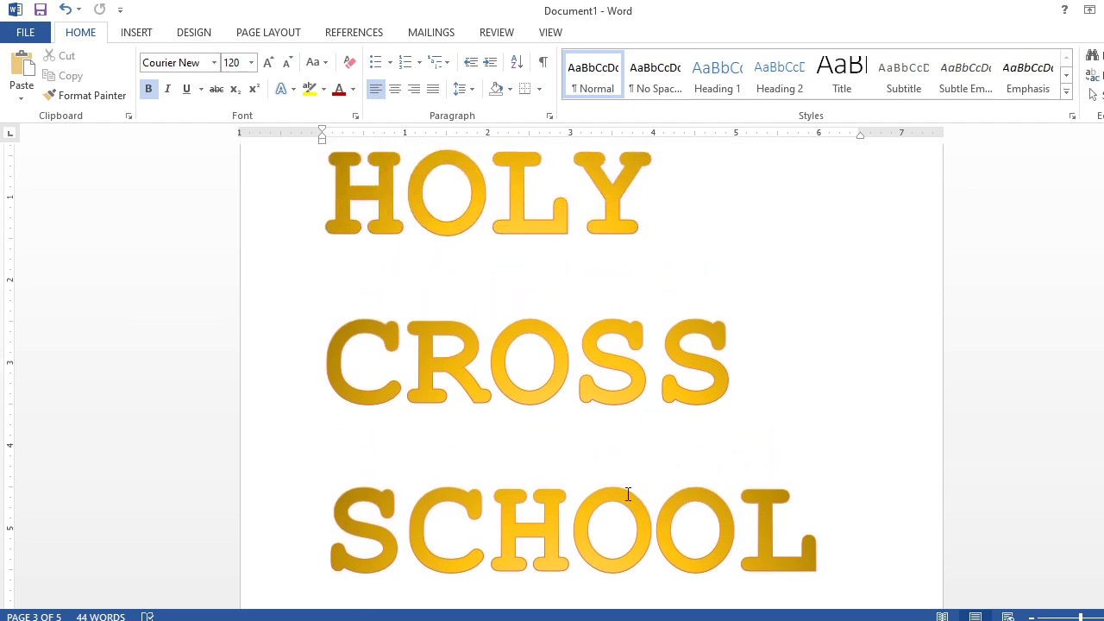
scroll(619, 407, "down", 1)
scroll(619, 408, "up", 1)
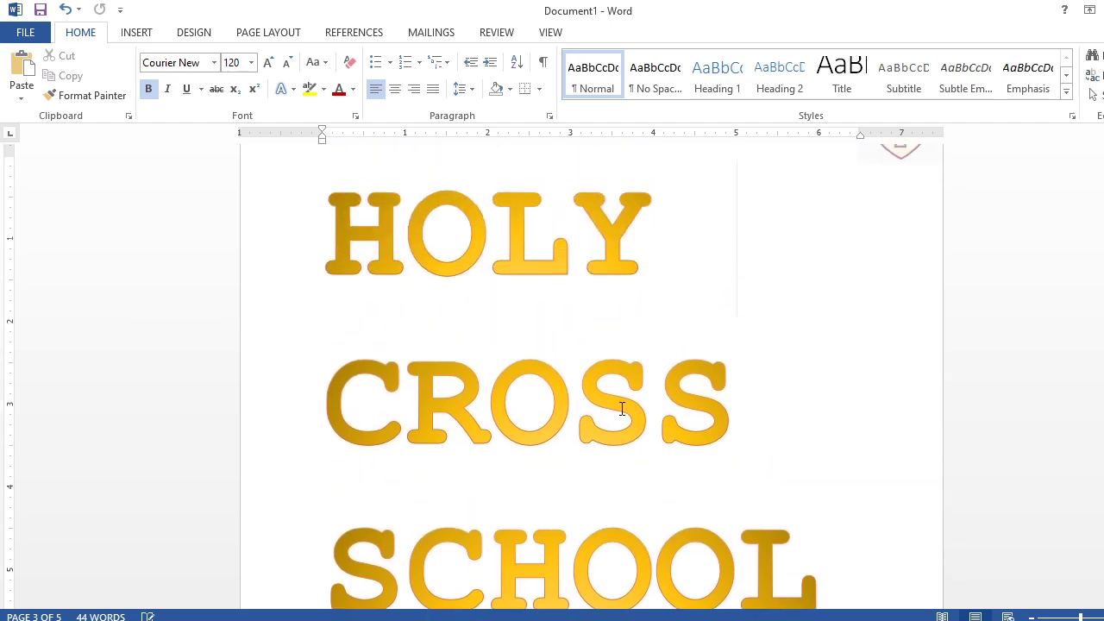
left_click(632, 253)
scroll(703, 453, "down", 1)
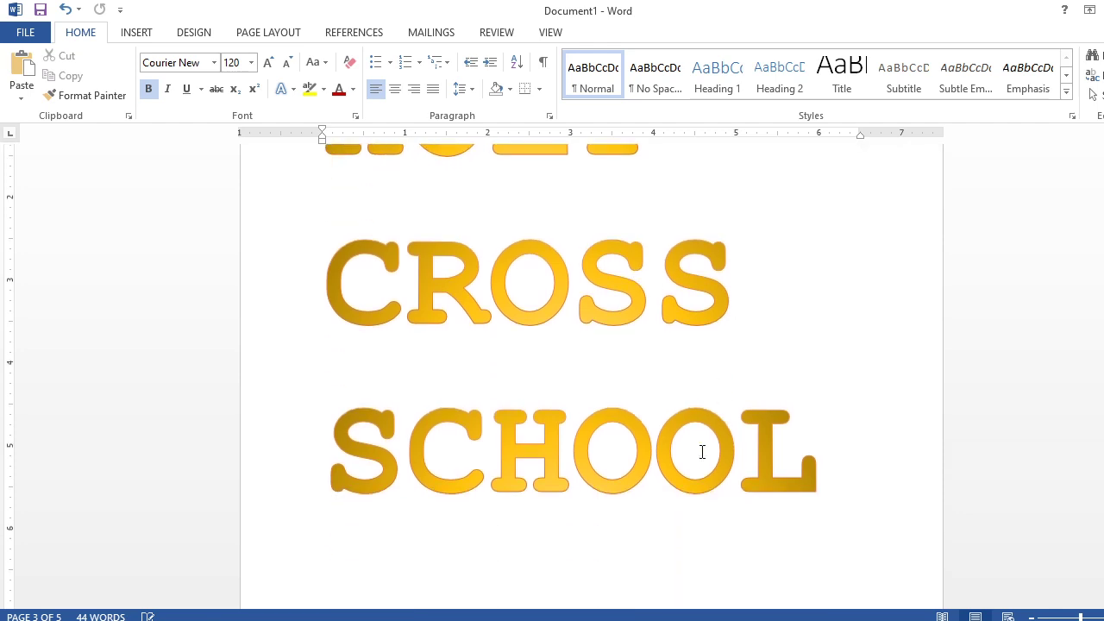
scroll(643, 462, "down", 1)
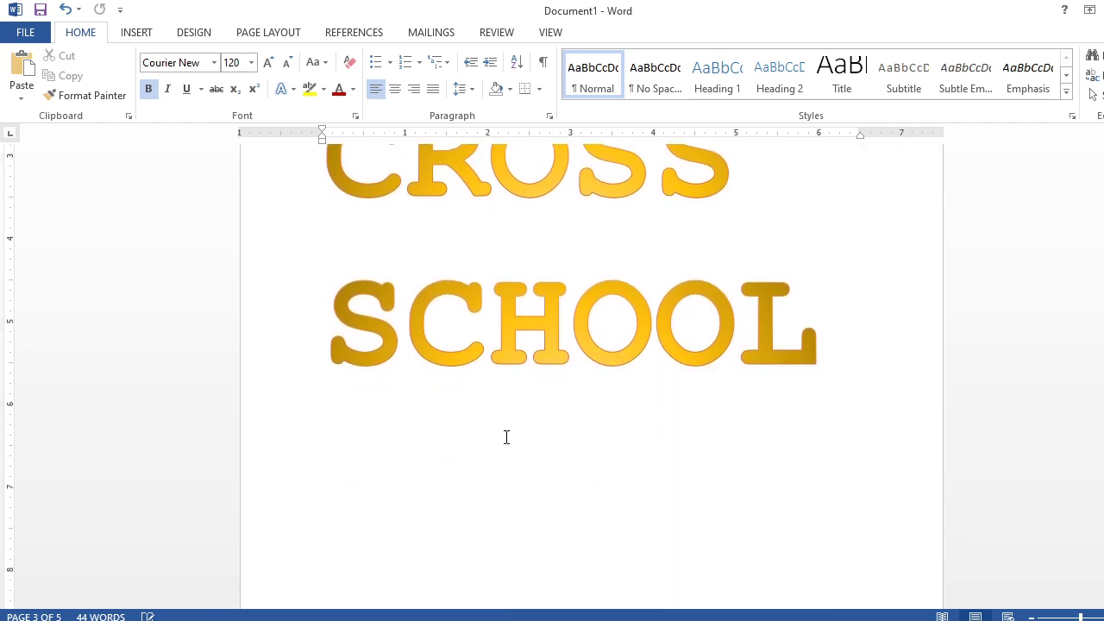
scroll(543, 447, "down", 1)
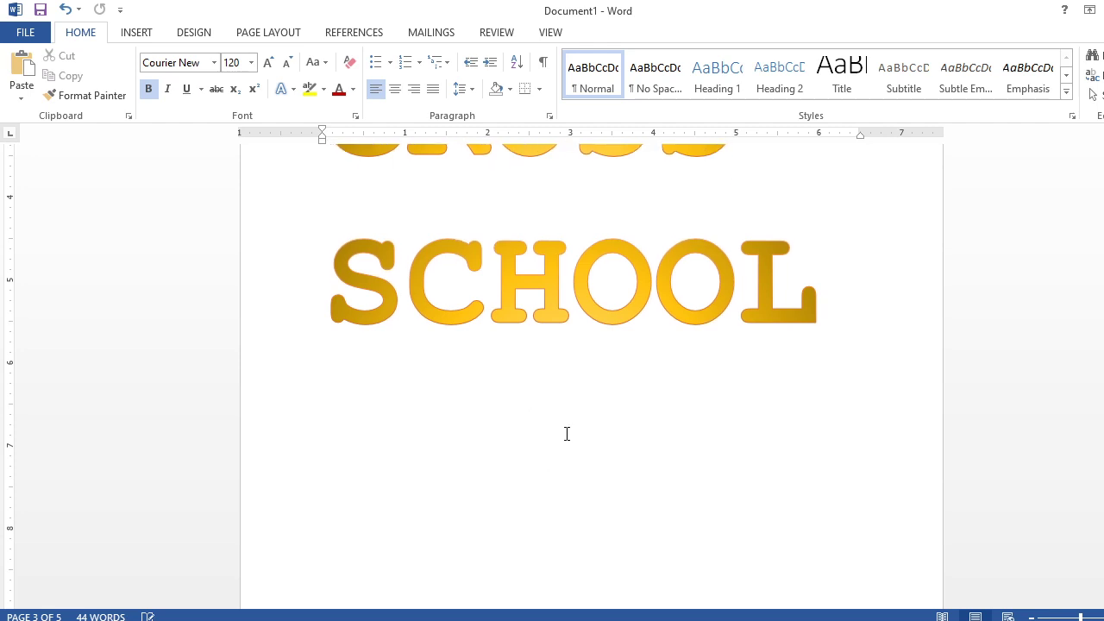
Select the word SCHOOL on page 3 and cut it
left_click(598, 277)
left_click(769, 280)
left_click(828, 279)
key("shift+Left")
left_click(306, 283)
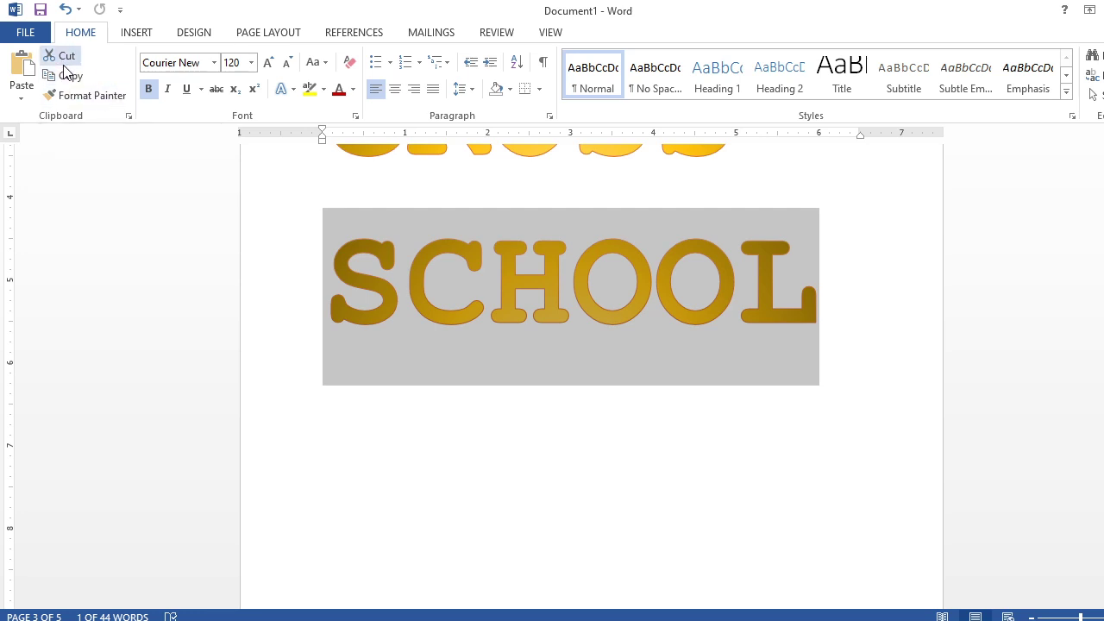
left_click(66, 56)
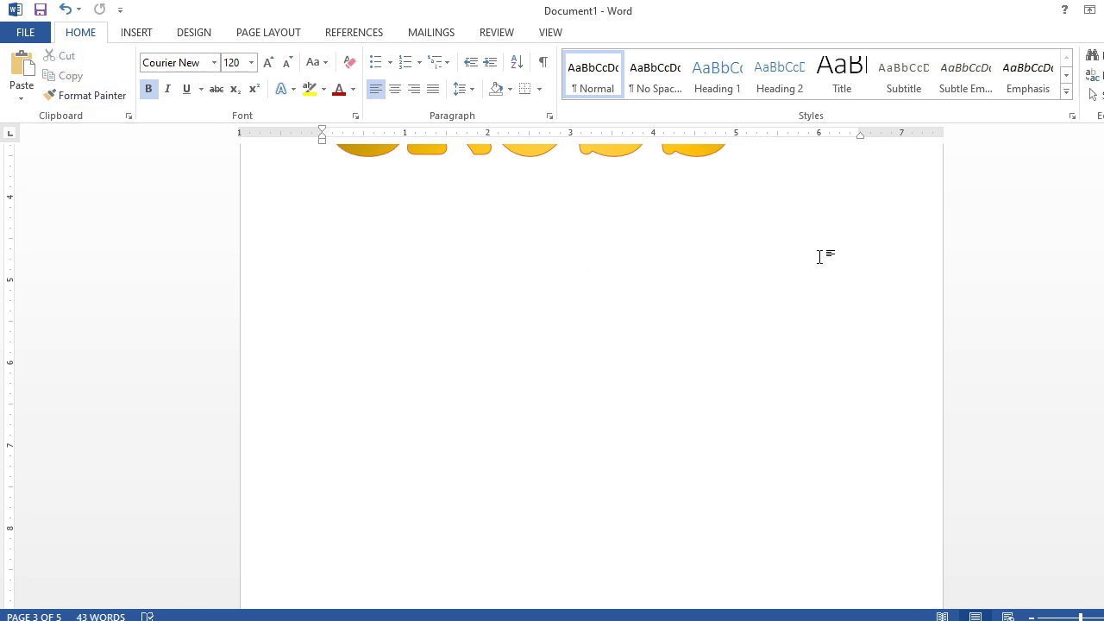
Start two new paragraphs below CROSS and paste the cut word SCHOOL there
key("Return")
key("Return")
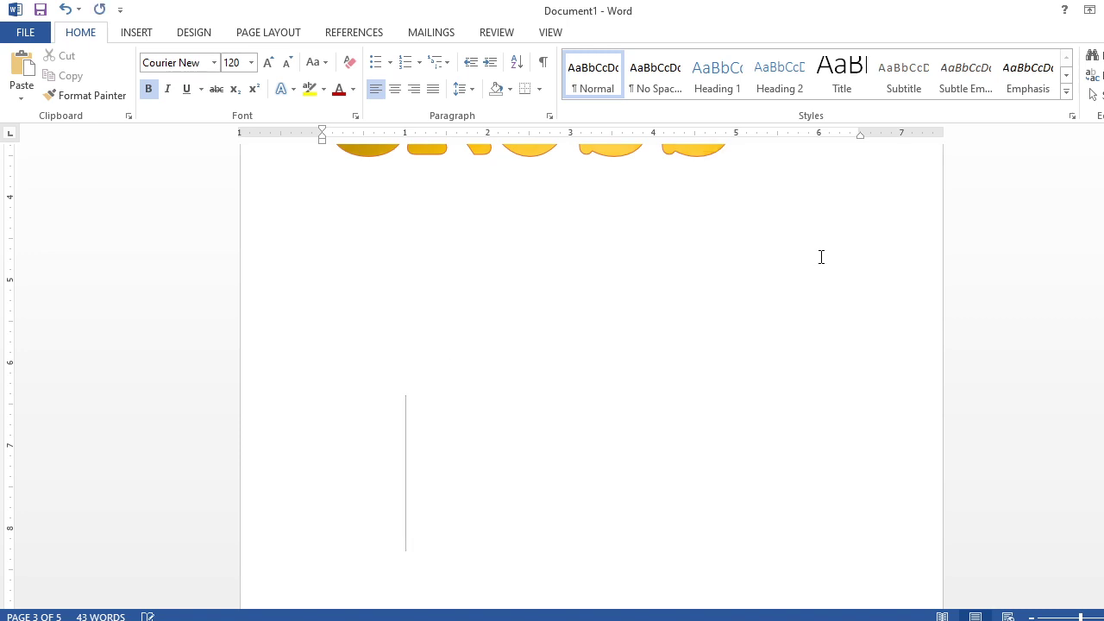
key("ctrl+v")
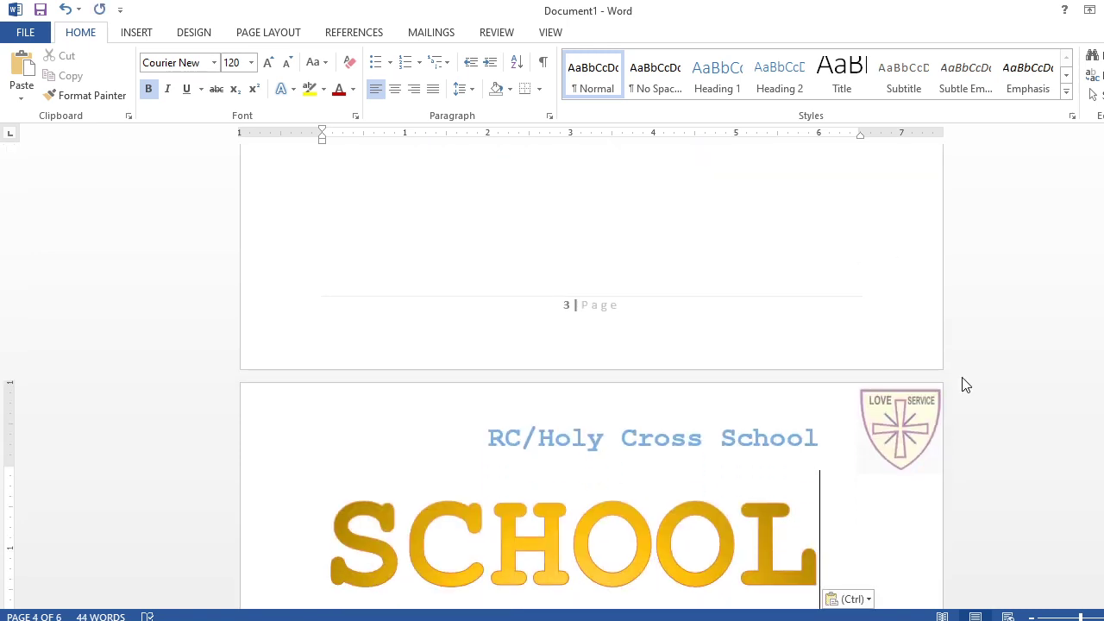
Select the pasted word SCHOOL on page 4 and copy it
scroll(839, 402, "down", 3)
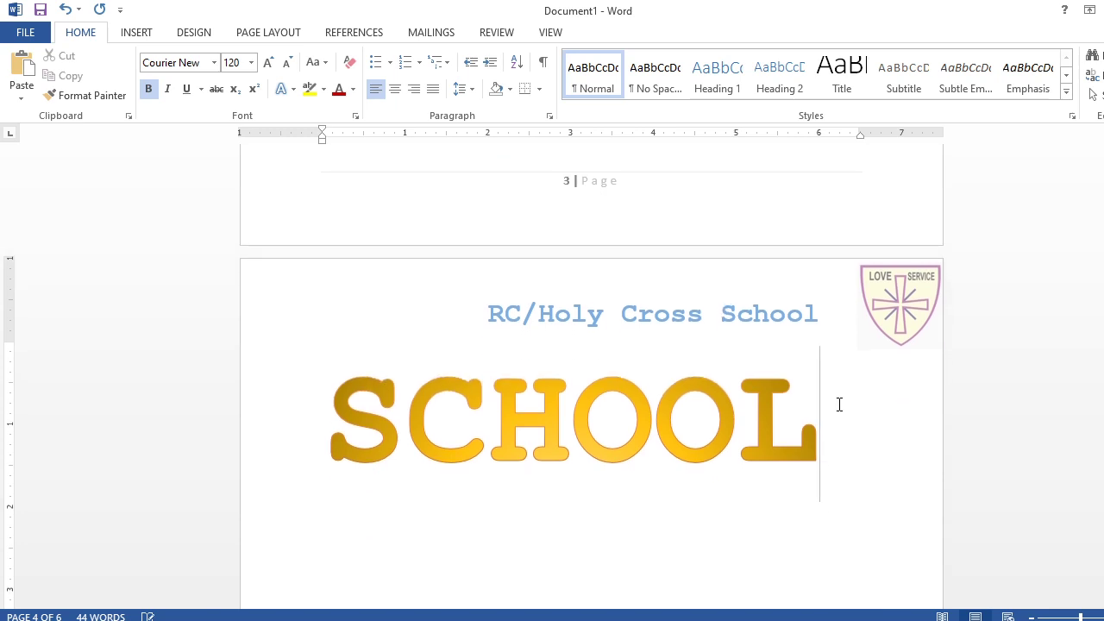
left_click_drag(834, 410, 319, 414)
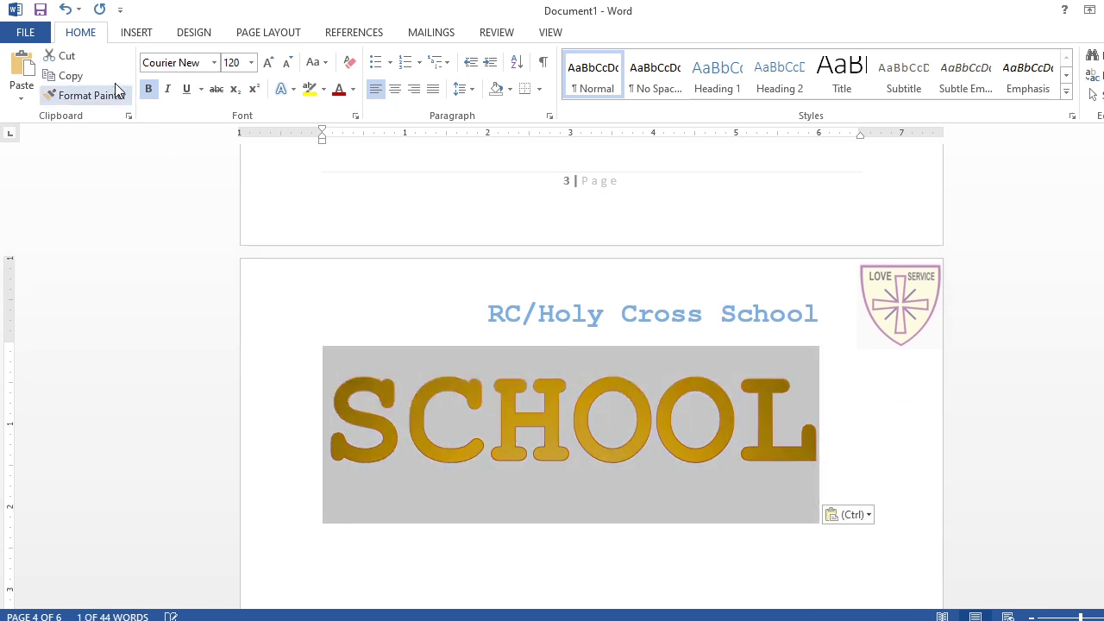
left_click(72, 76)
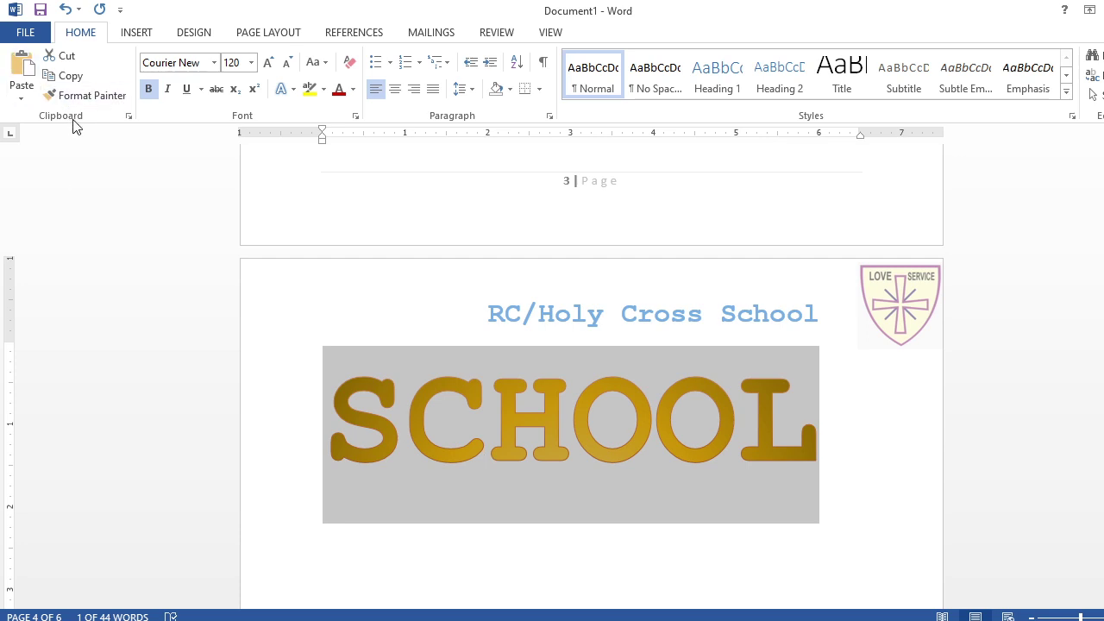
key("ctrl+2")
mouse_move(29, 126)
left_mouse_down()
mouse_move(96, 129)
mouse_move(50, 98)
mouse_move(26, 114)
mouse_move(40, 129)
mouse_move(65, 126)
left_mouse_up()
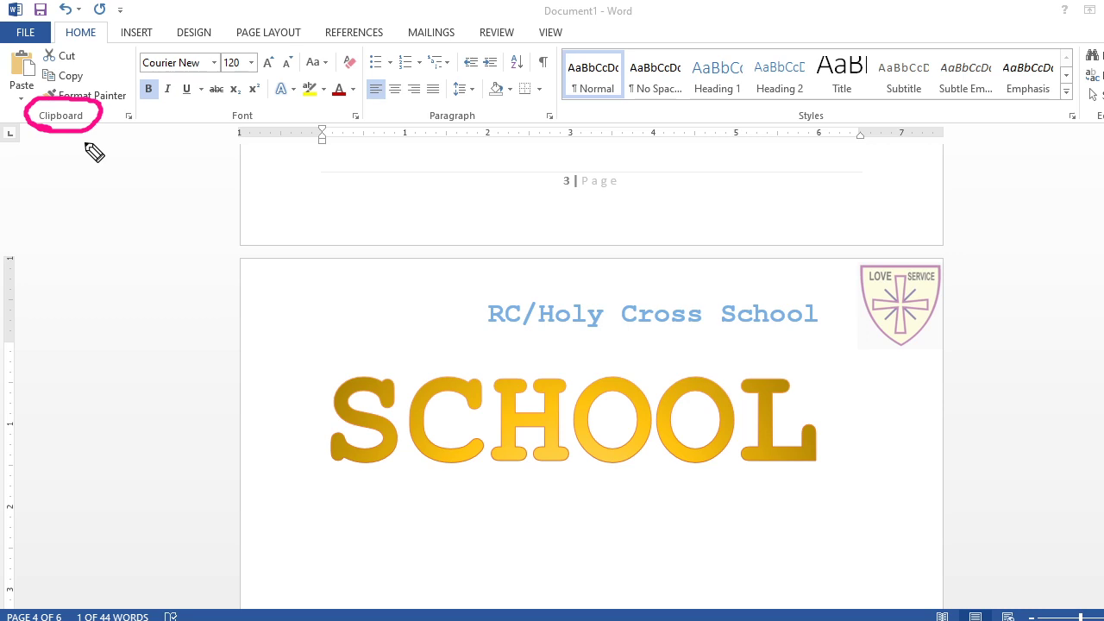
key("e")
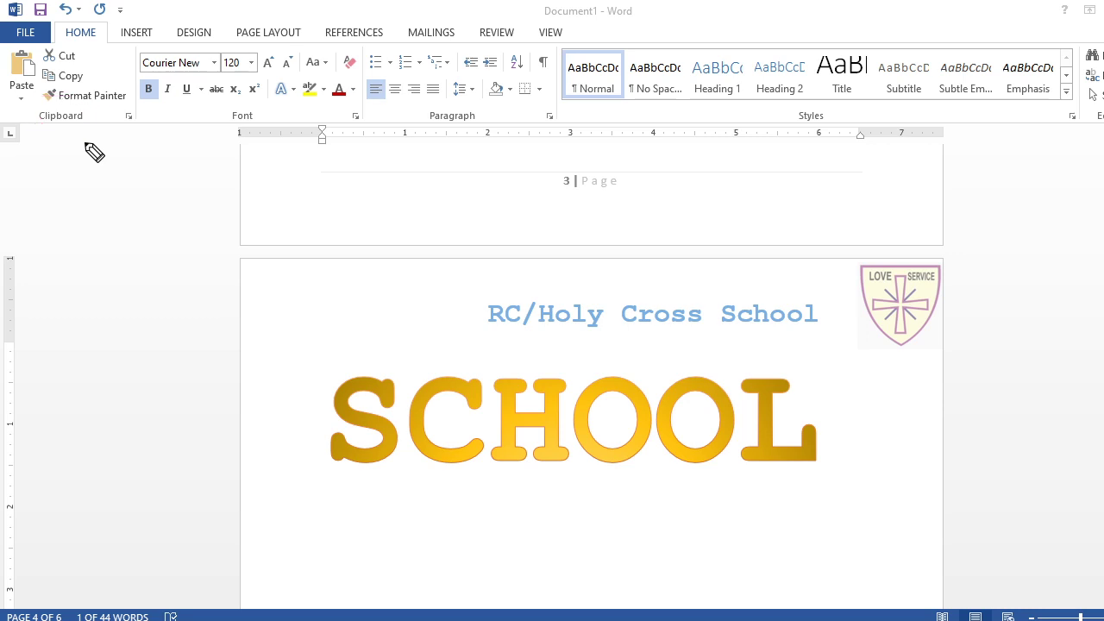
key("Escape")
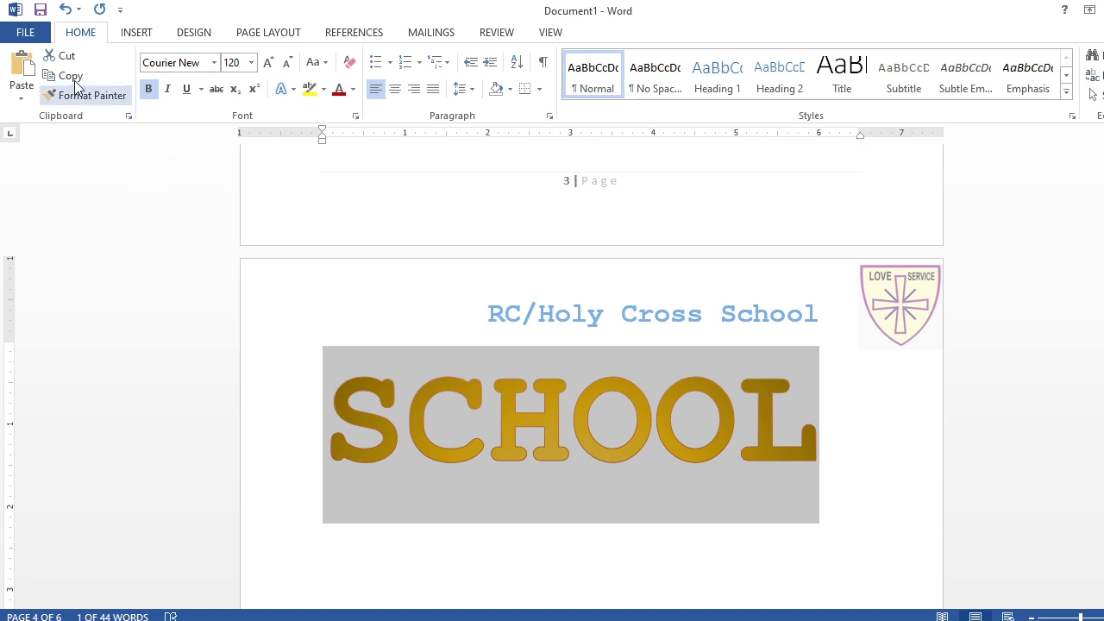
Paste the copied word SCHOOL with its source formatting below CROSS on page 3
scroll(538, 302, "up", 3)
scroll(539, 302, "up", 10)
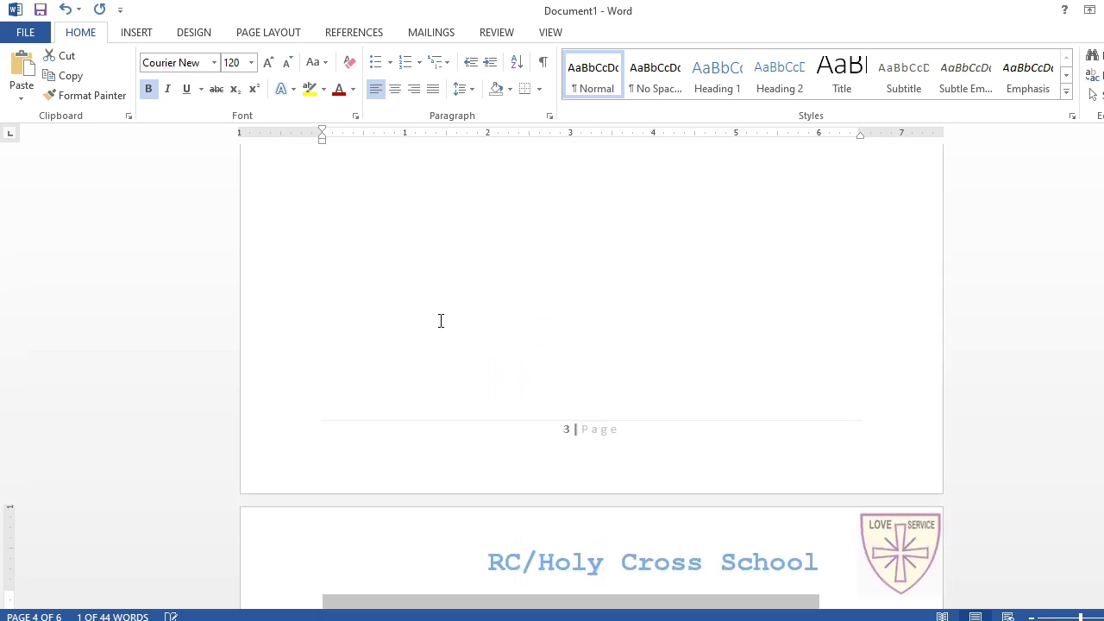
left_click(401, 318)
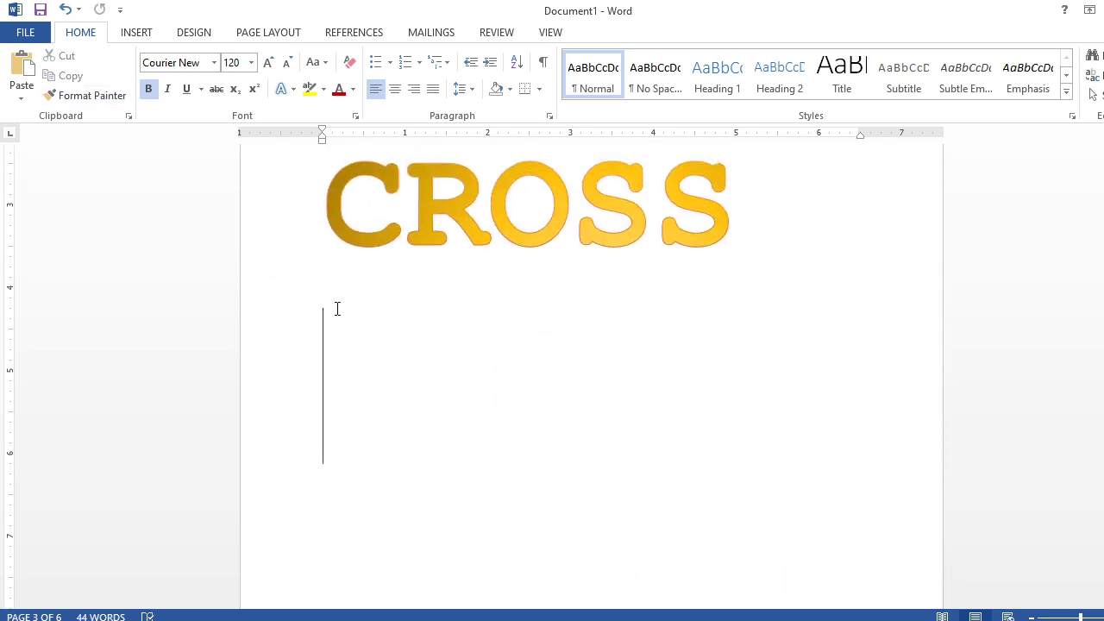
left_click(31, 97)
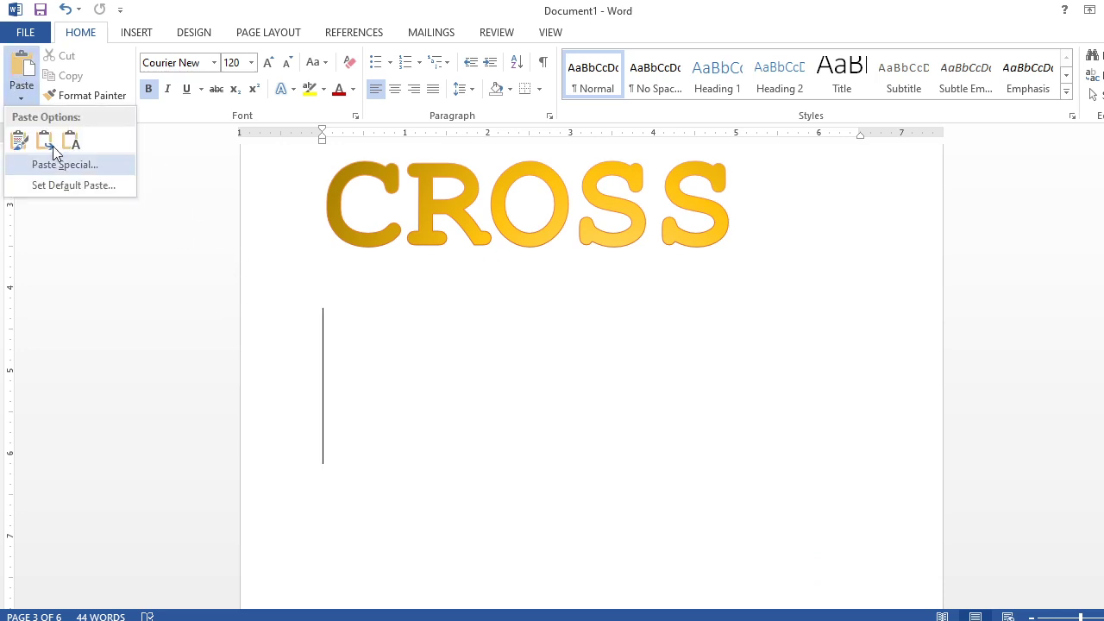
left_click(19, 139)
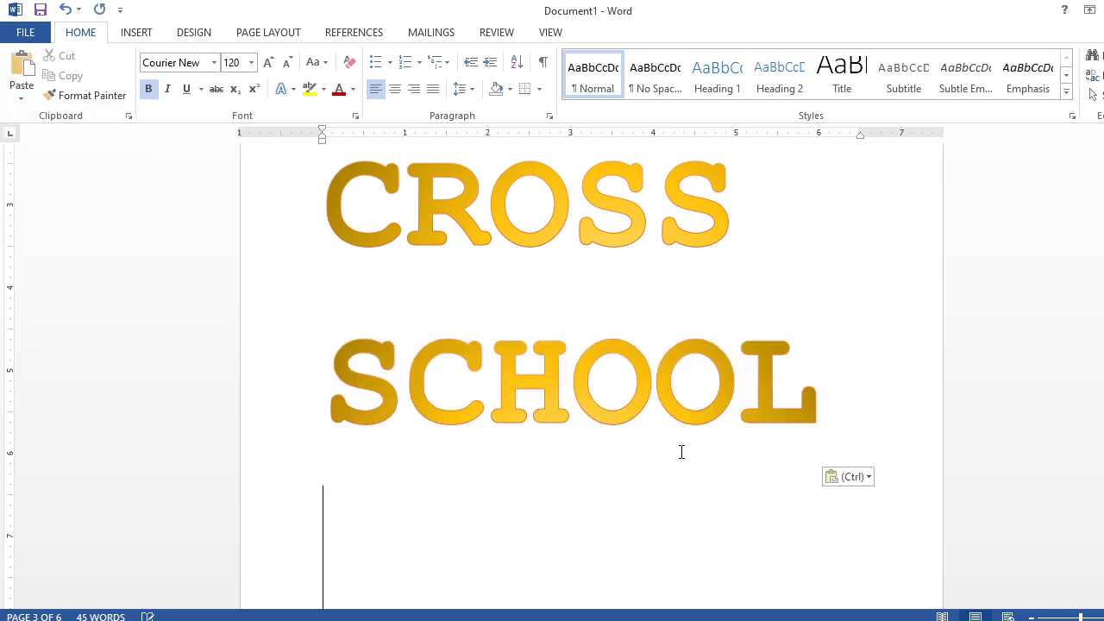
left_click(852, 292)
Look through the document, comparing the bulleted list, the rows of A's and the word SCHOOL on pages 3 and 4
scroll(741, 363, "down", 10)
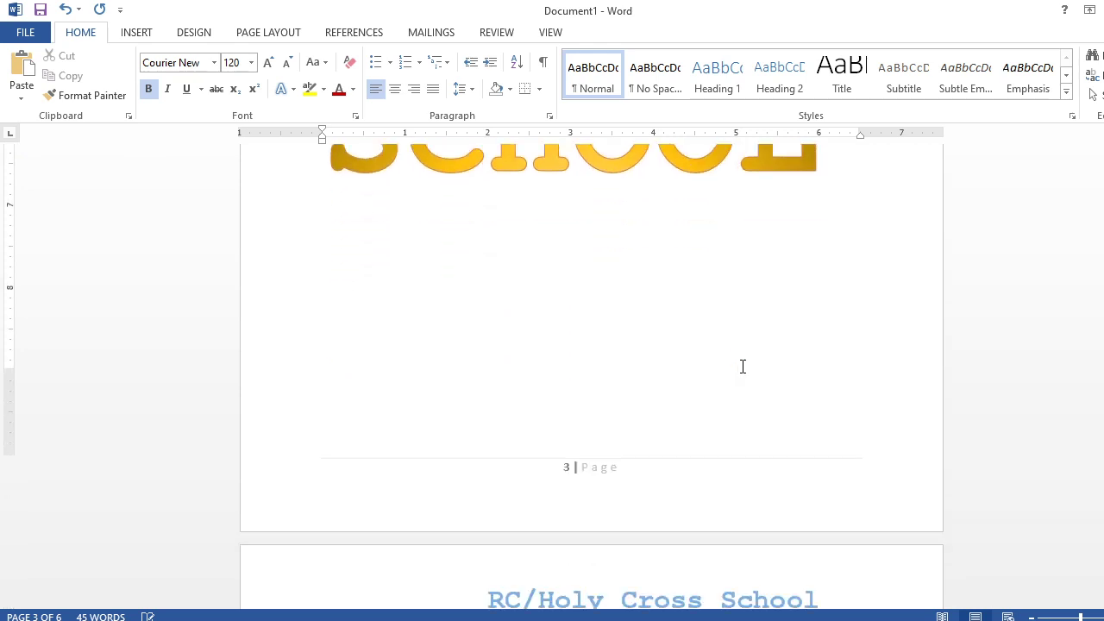
scroll(643, 402, "up", 10)
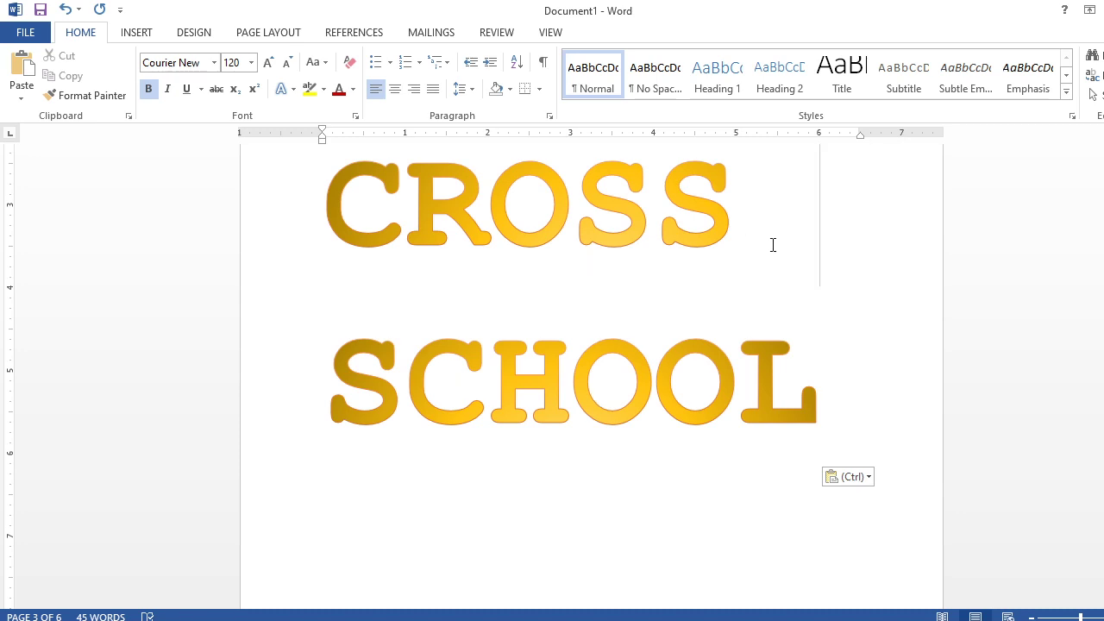
left_click(744, 244)
scroll(693, 320, "up", 5)
scroll(694, 321, "up", 20)
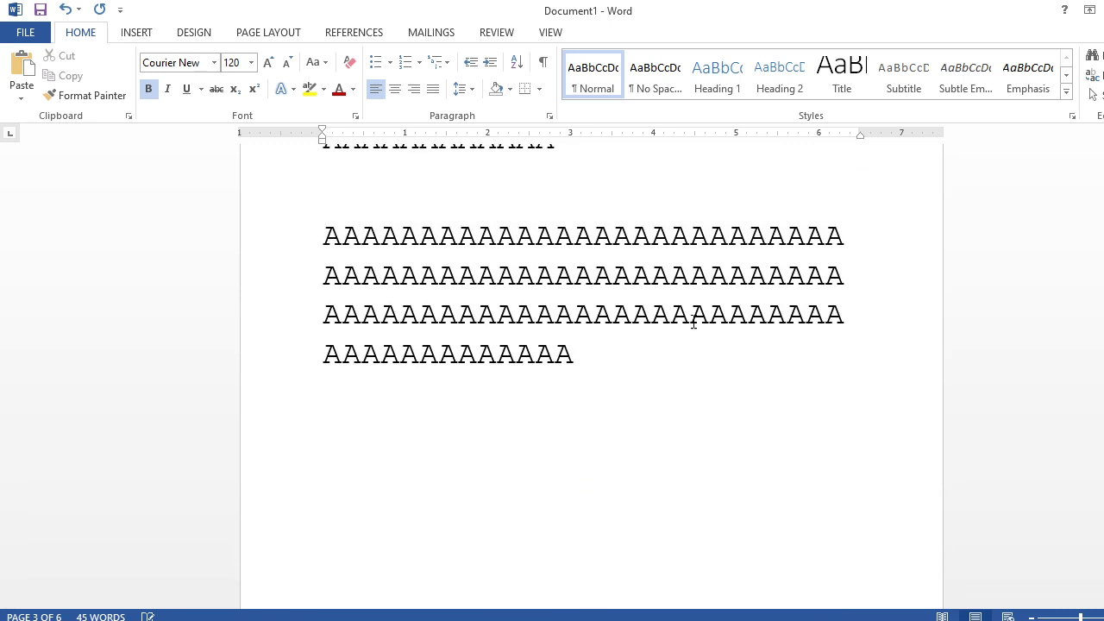
scroll(698, 321, "up", 1)
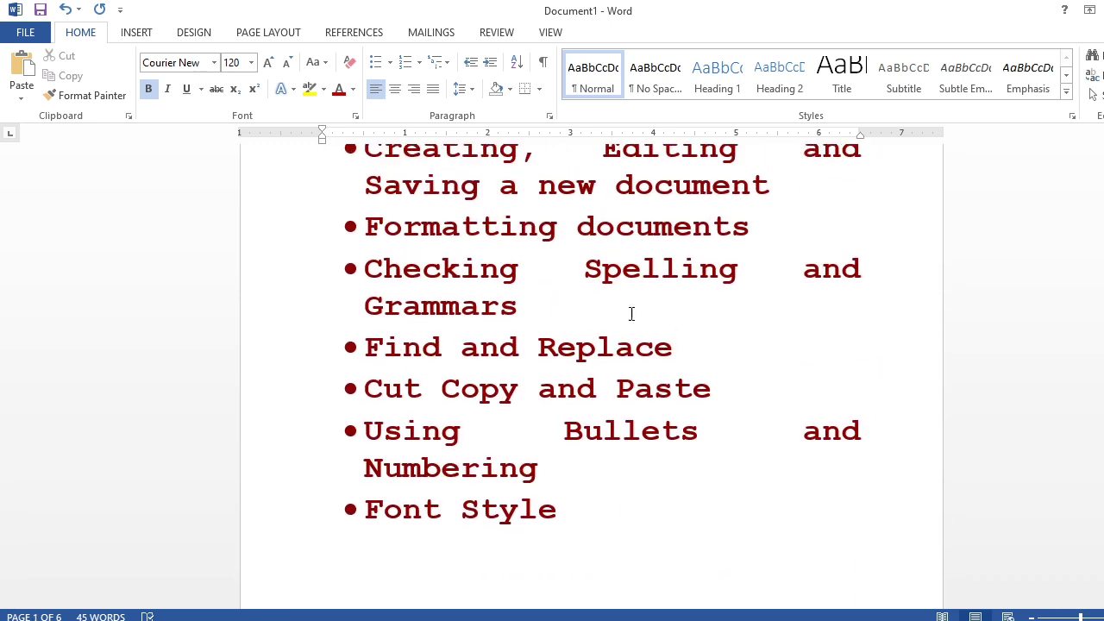
scroll(584, 411, "down", 15)
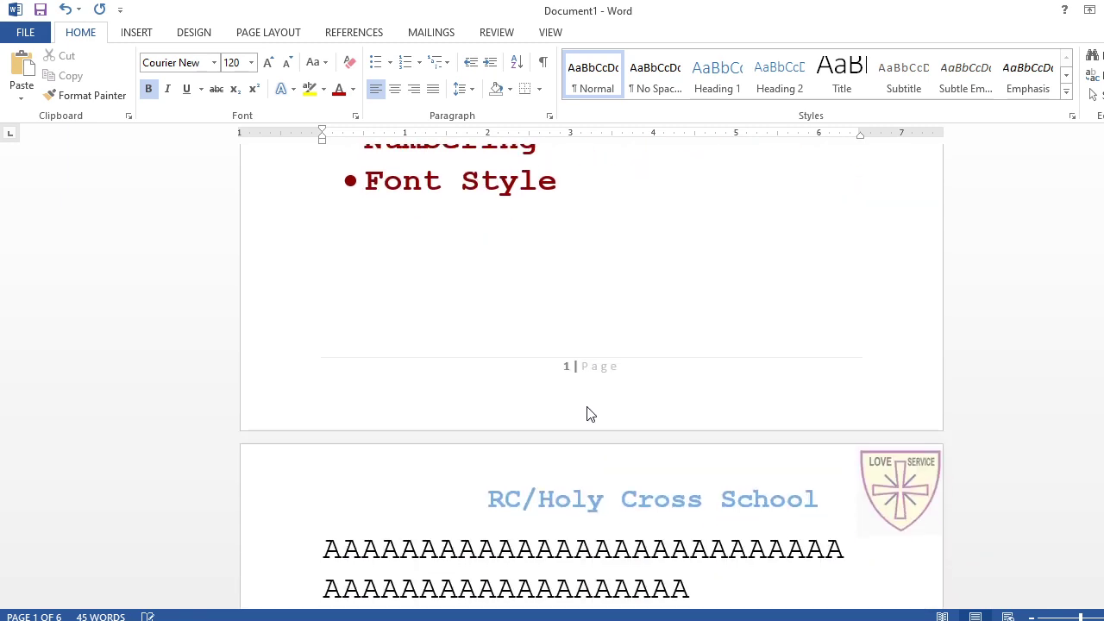
scroll(589, 405, "down", 15)
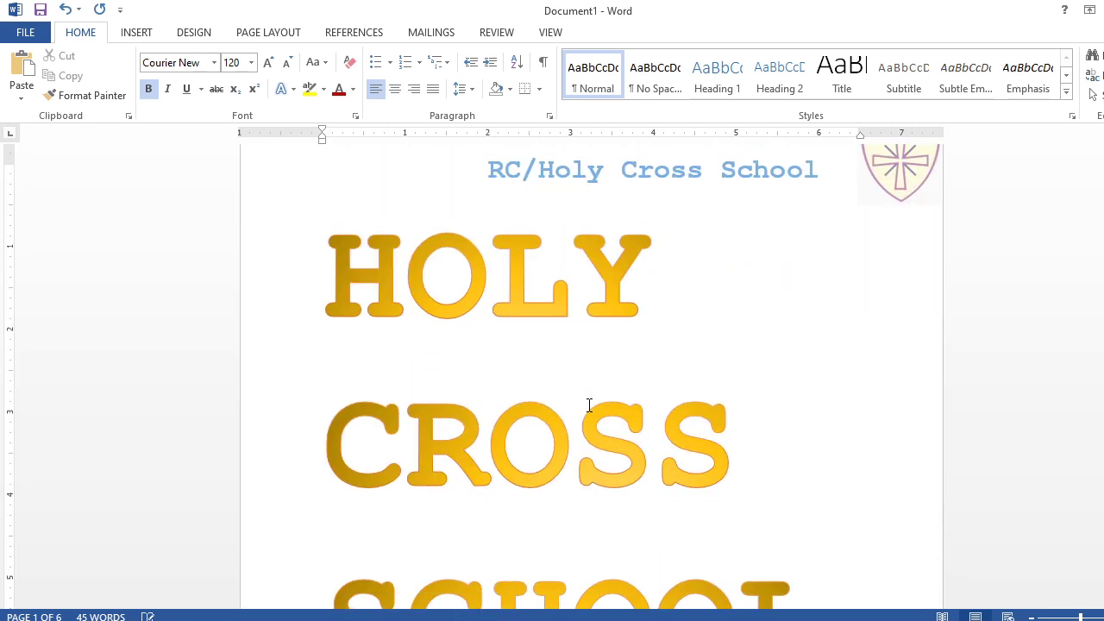
scroll(590, 403, "down", 15)
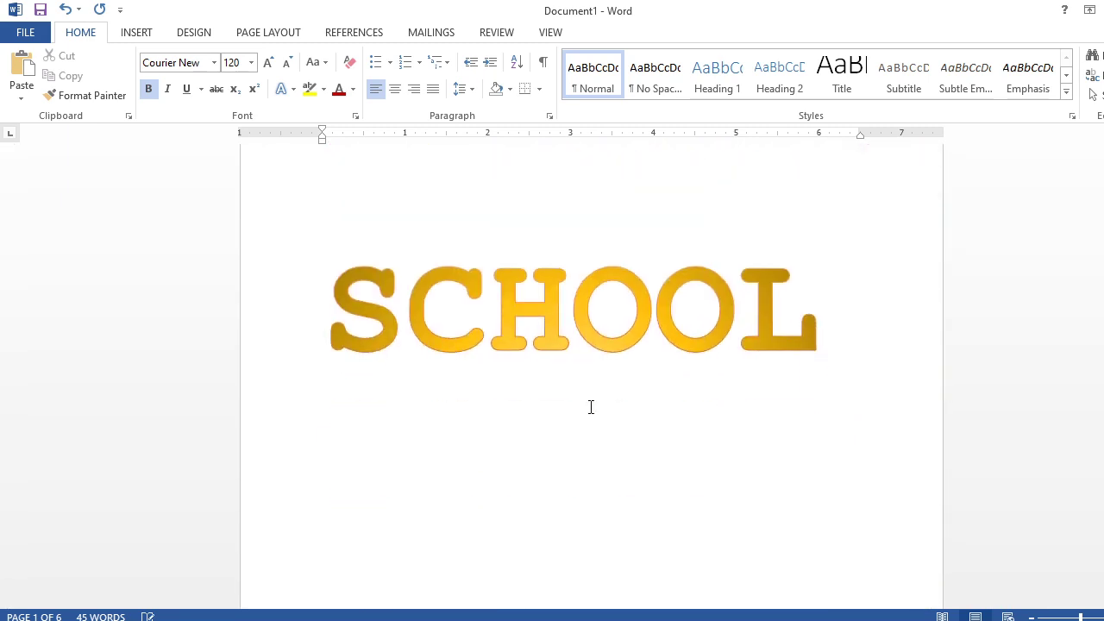
scroll(382, 384, "up", 5)
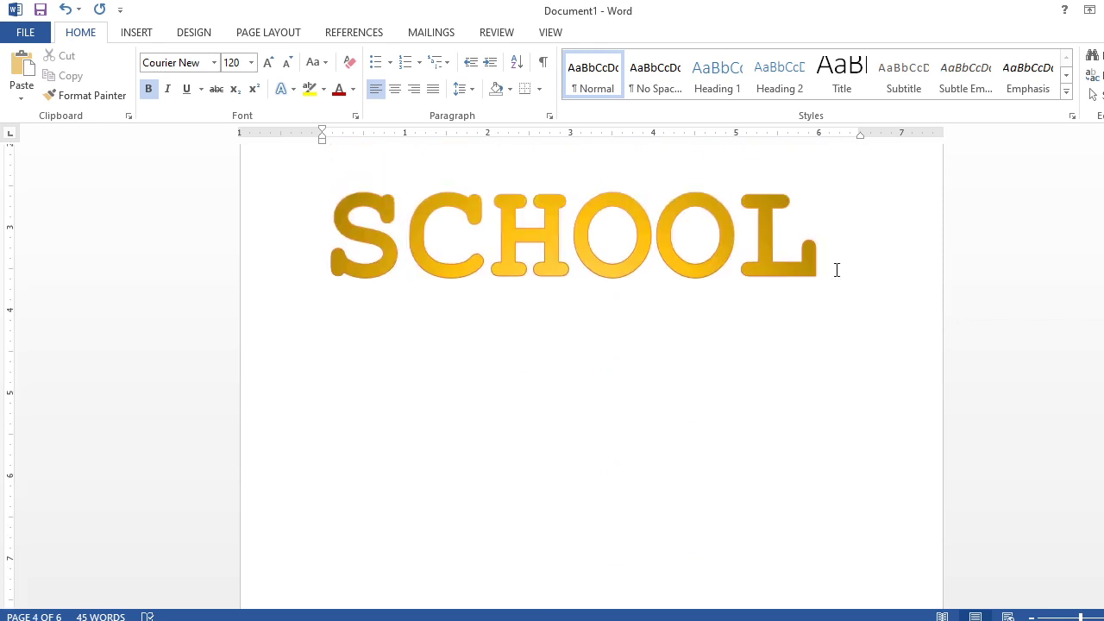
Add the word COMPUTER on a new line below the last rows of A's on page 2
scroll(837, 264, "up", 3)
scroll(837, 264, "up", 12)
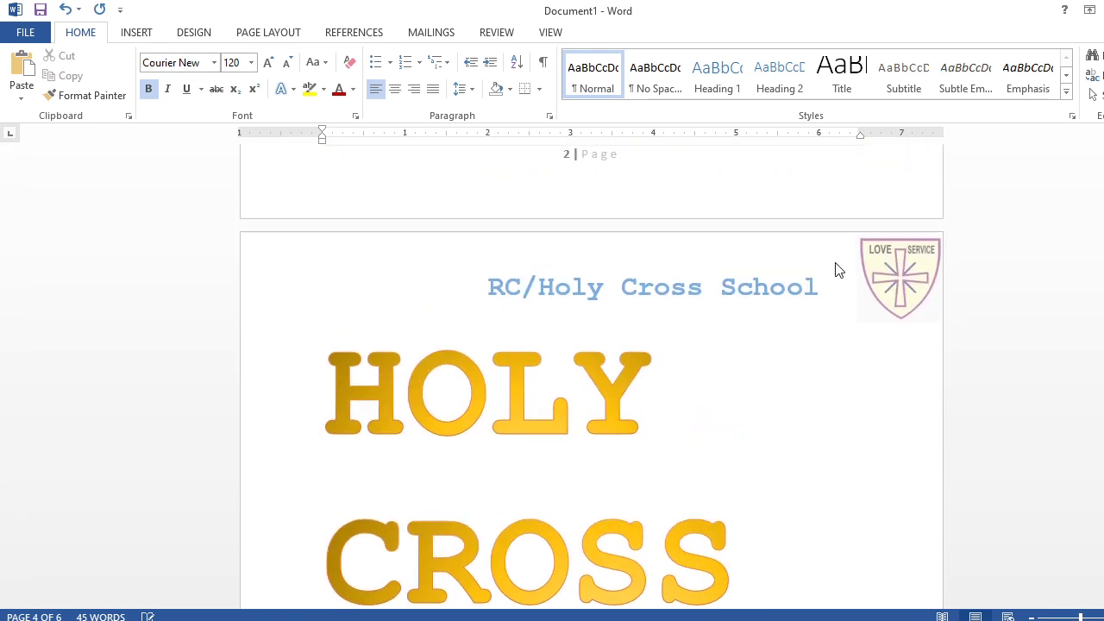
scroll(833, 257, "up", 5)
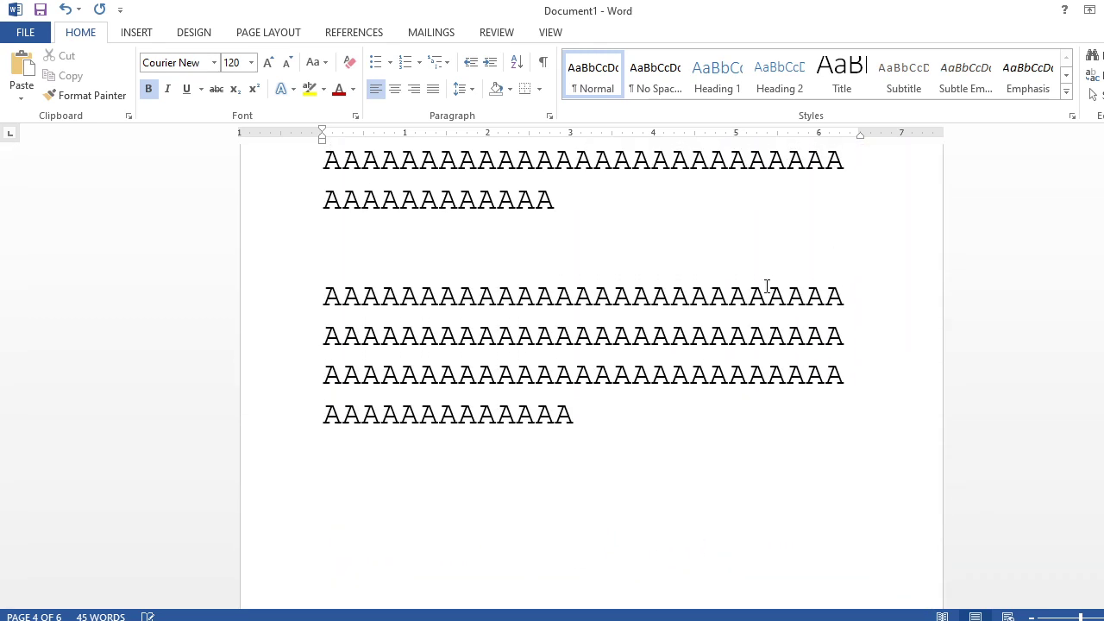
left_click(583, 424)
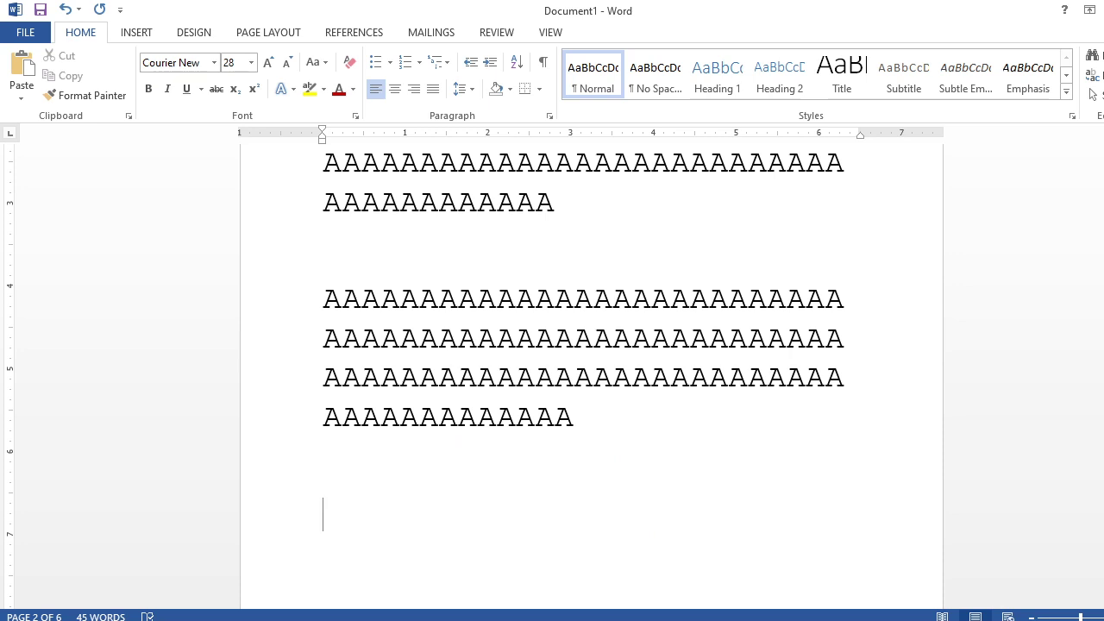
type("COMPUTER")
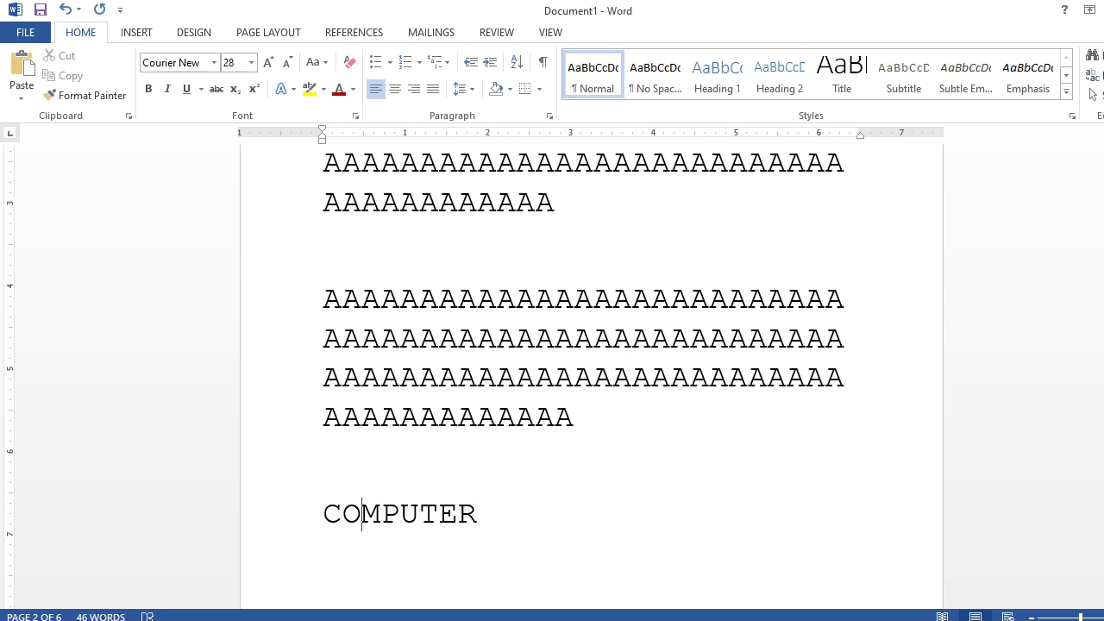
Misspell COMPUTER on page 2 as CONPUTER by replacing its M with N
key("Delete")
type("N")
scroll(910, 492, "down", 3)
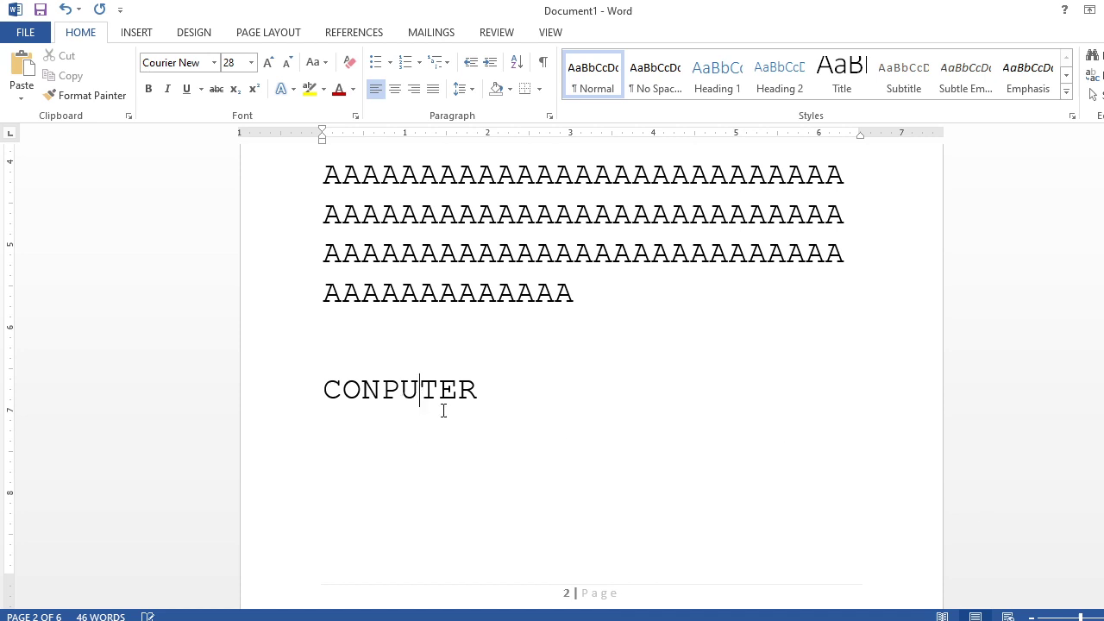
key("Right")
key("Right")
Select CONPUTER on page 2 and check the correction and synonym suggestions offered for it
left_click_drag(478, 388, 322, 390)
right_click(425, 391)
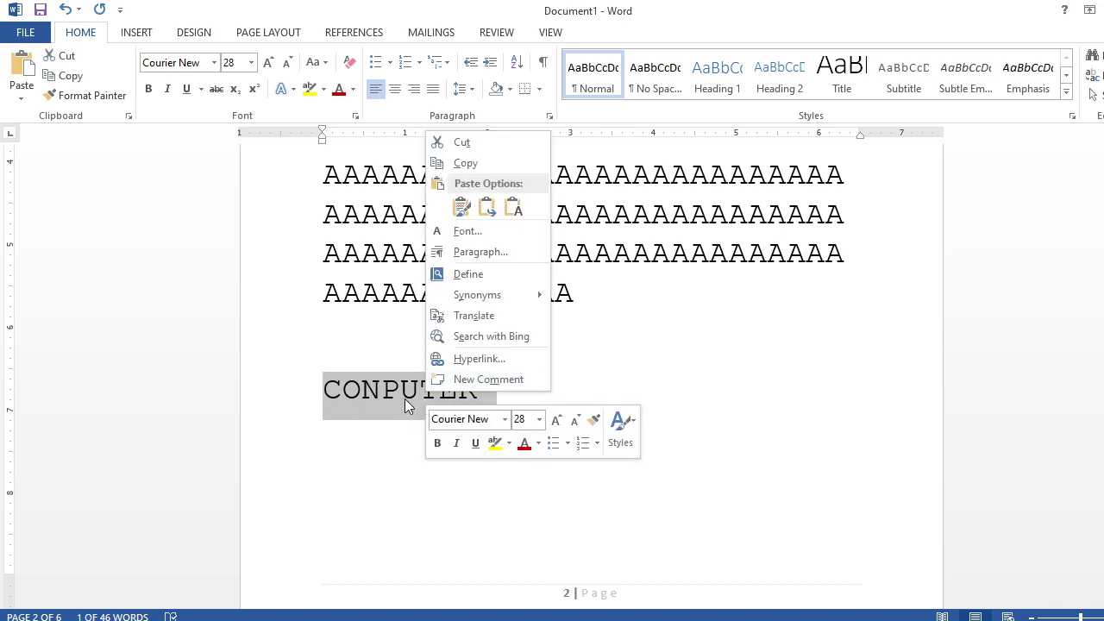
key("Escape")
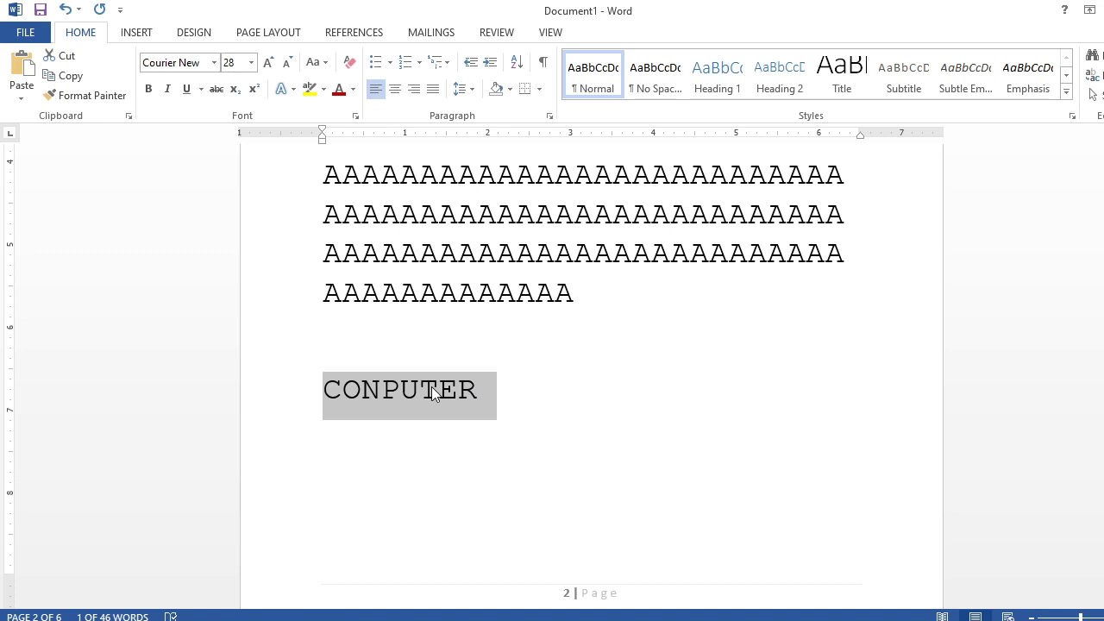
right_click(434, 392)
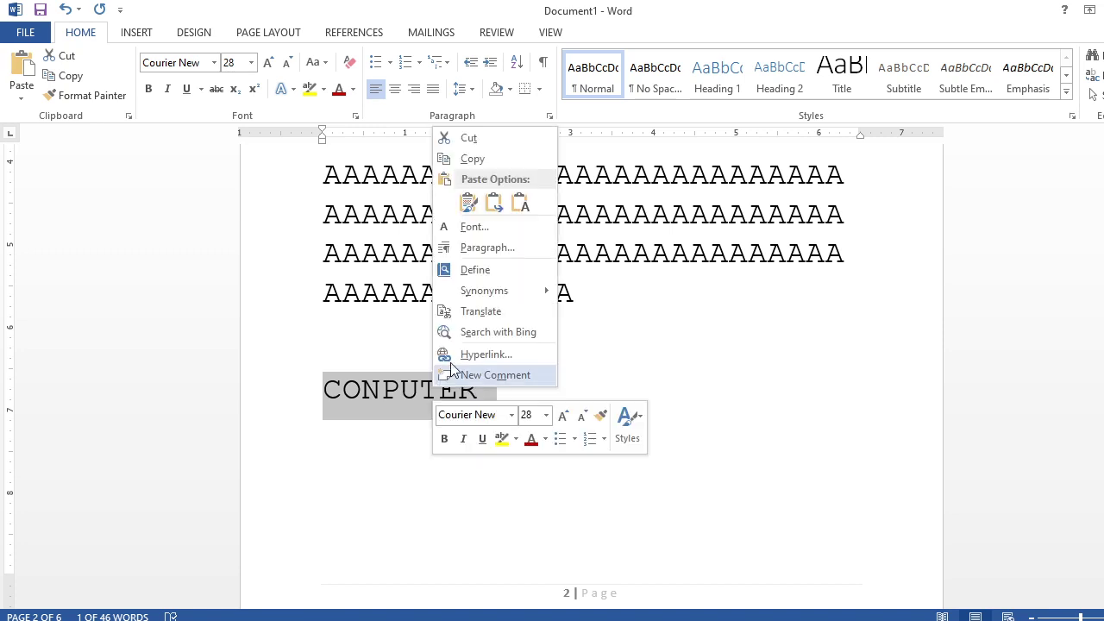
mouse_move(481, 300)
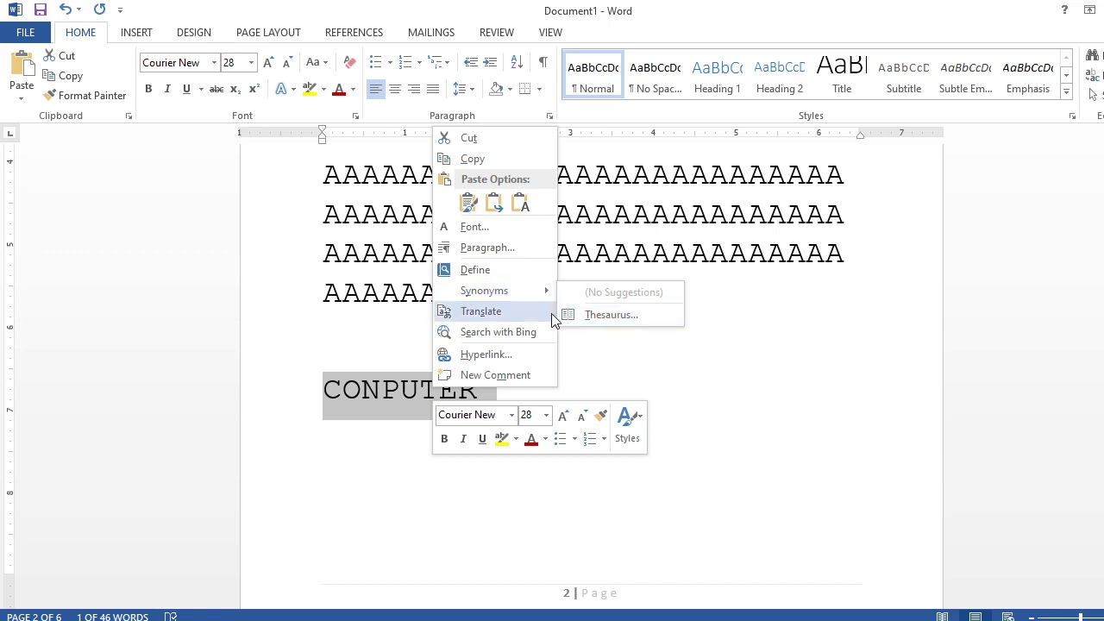
left_click(586, 357)
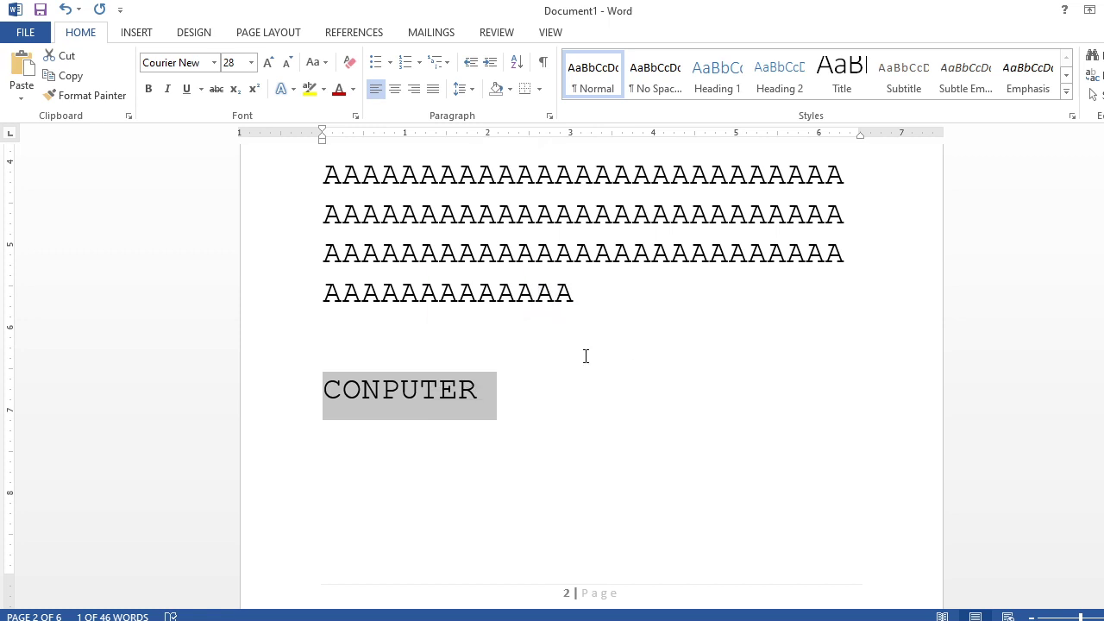
Start new empty paragraphs after CONPUTER on page 2
left_click(481, 388)
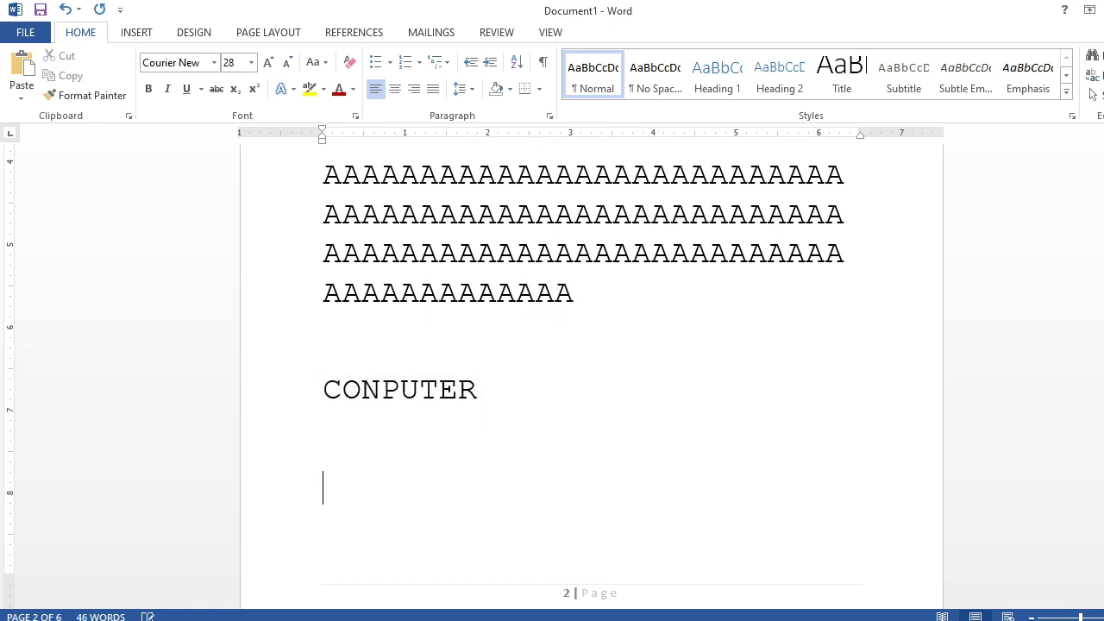
key("Return")
key("Return")
key("Return")
left_click(510, 273)
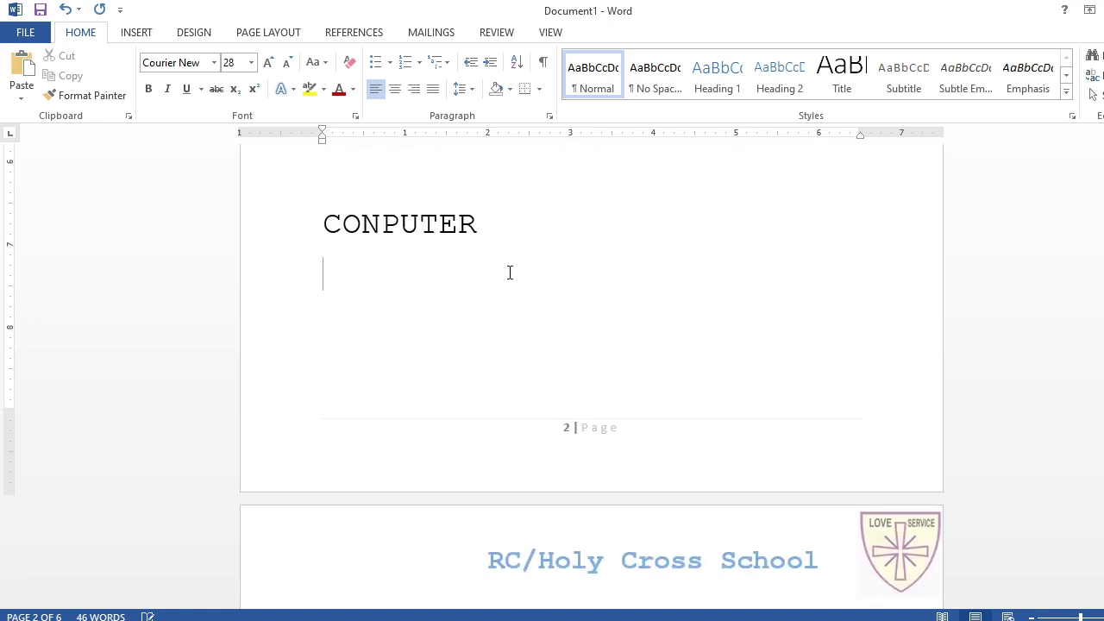
Correct the spelling of CONPUTER to COMPUTER on page 2
left_click(377, 250)
left_click(426, 226)
key("BackSpace")
type("M")
left_click_drag(326, 242, 457, 240)
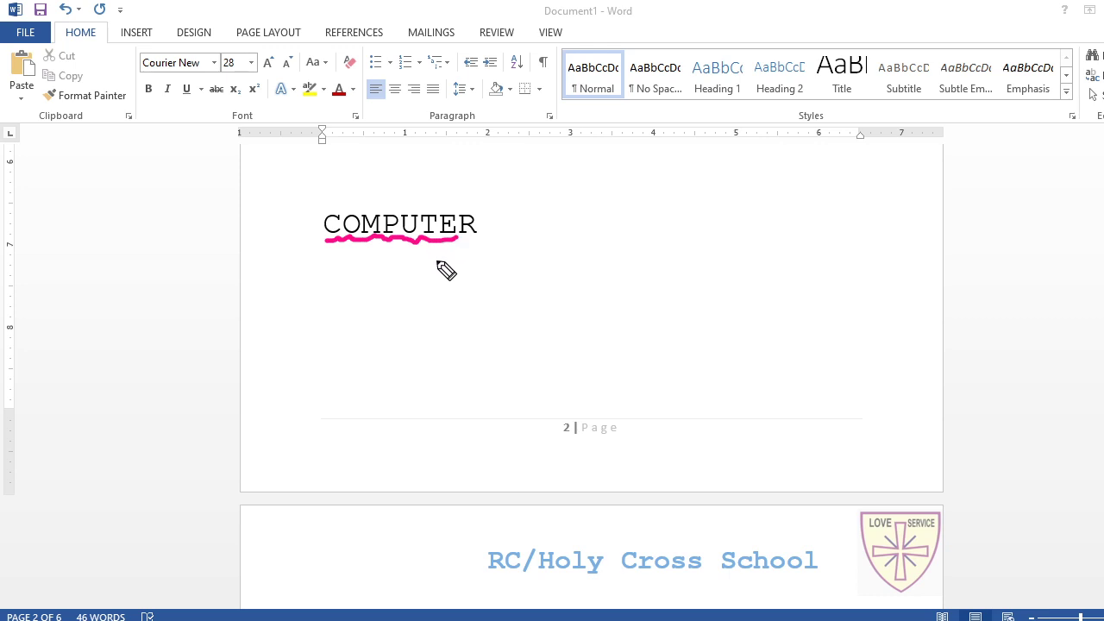
left_click_drag(327, 242, 443, 245)
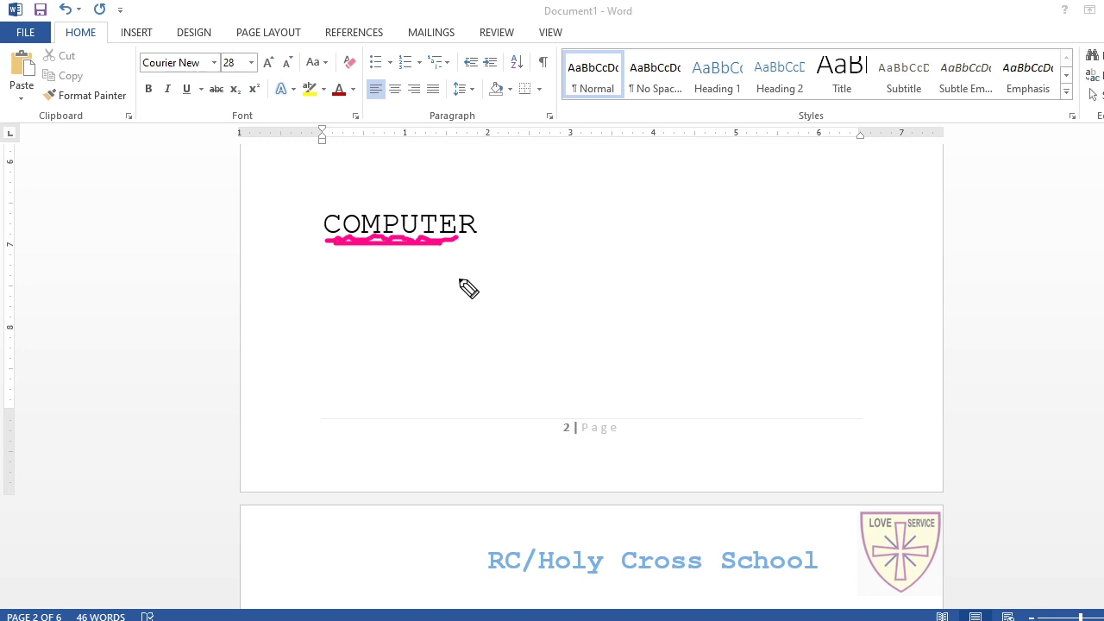
key("Escape")
scroll(459, 280, "up", 6)
scroll(460, 278, "down", 3)
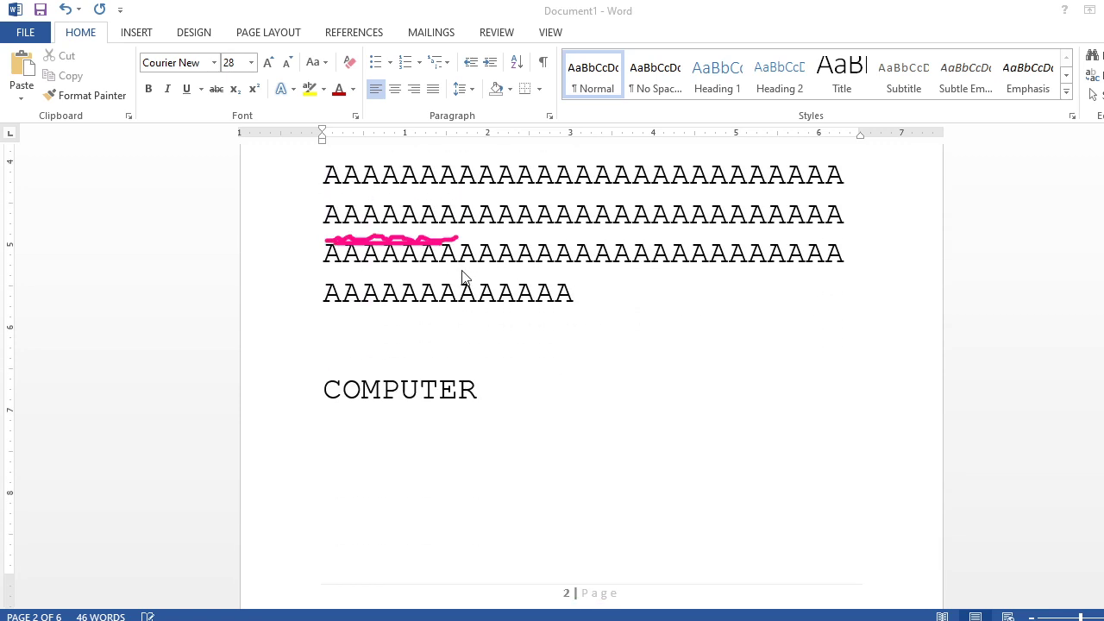
key("ctrl+z")
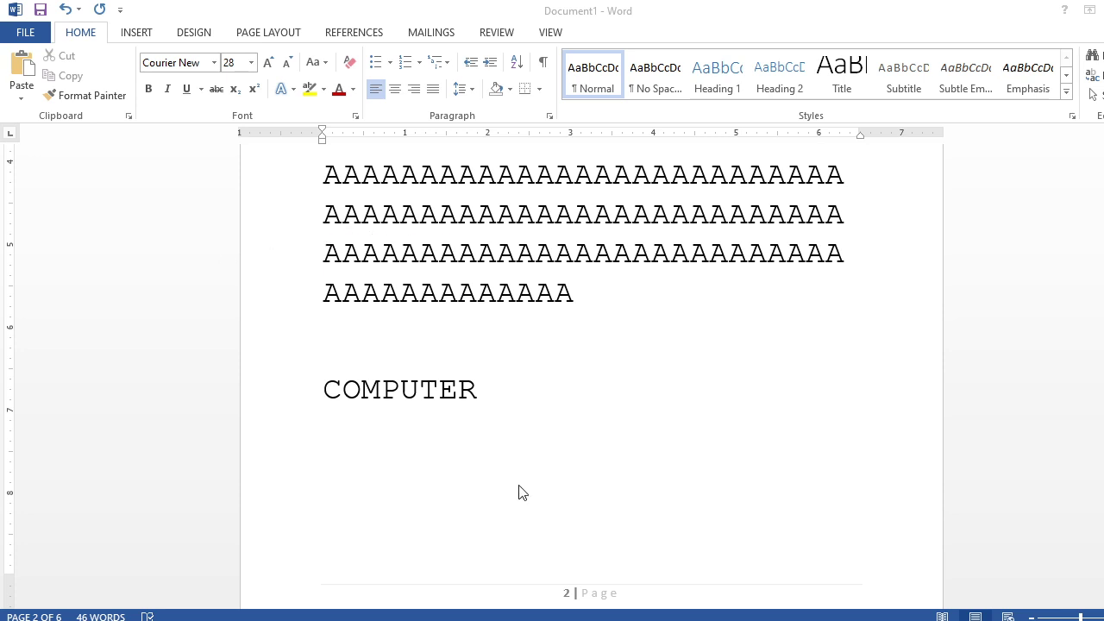
On page 1, replace "word" with EXCEL in the bullet "Elements of word interface"
scroll(520, 488, "down", 6)
scroll(520, 489, "up", 15)
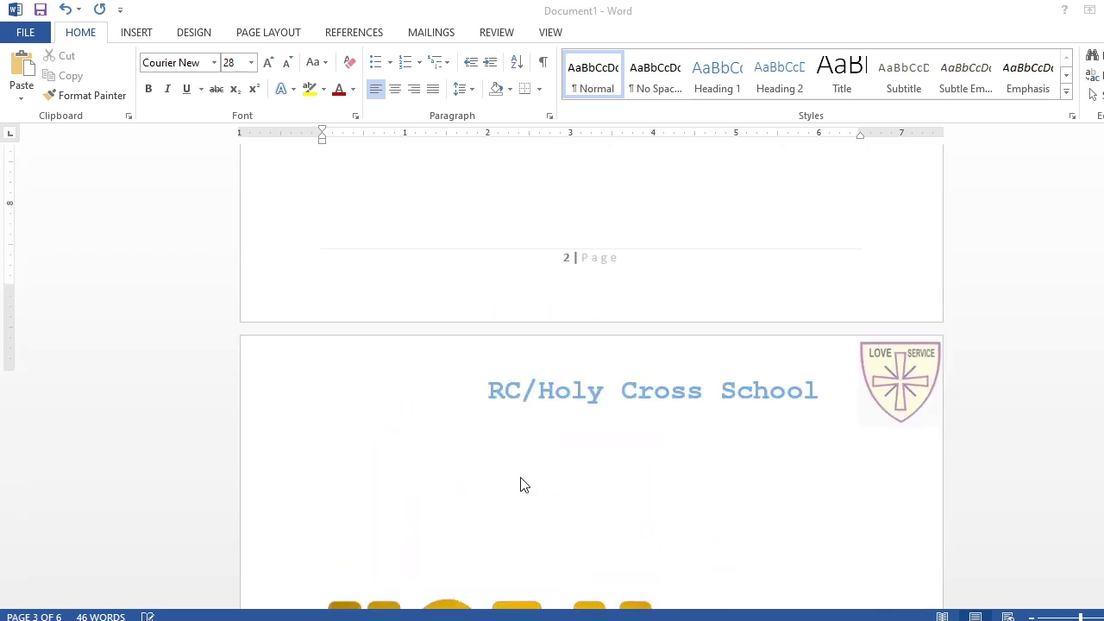
scroll(520, 482, "up", 5)
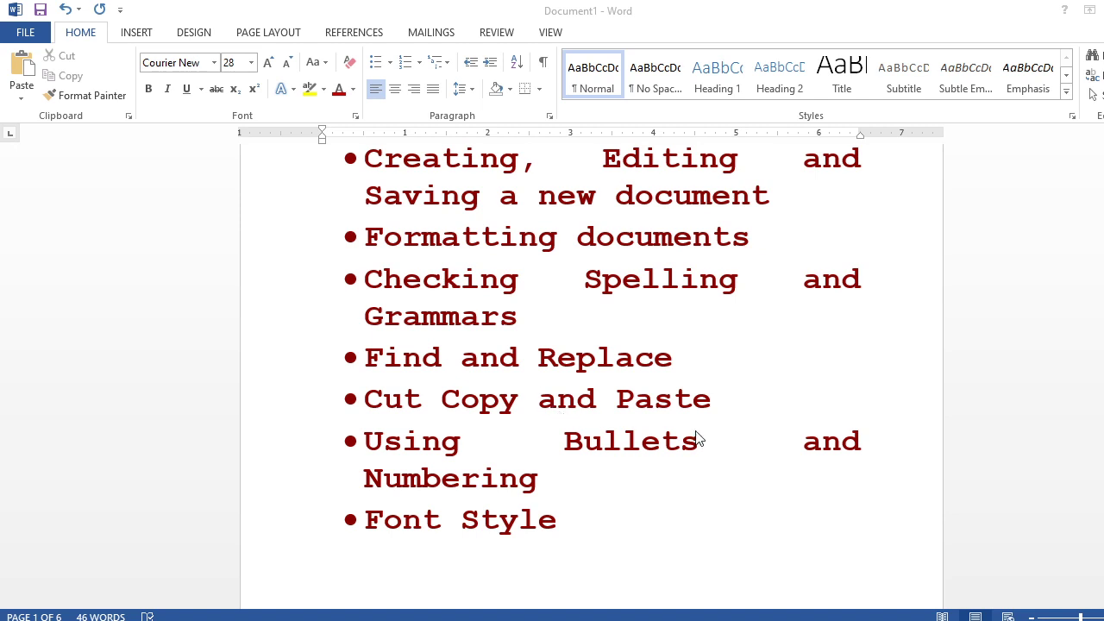
scroll(509, 370, "up", 2)
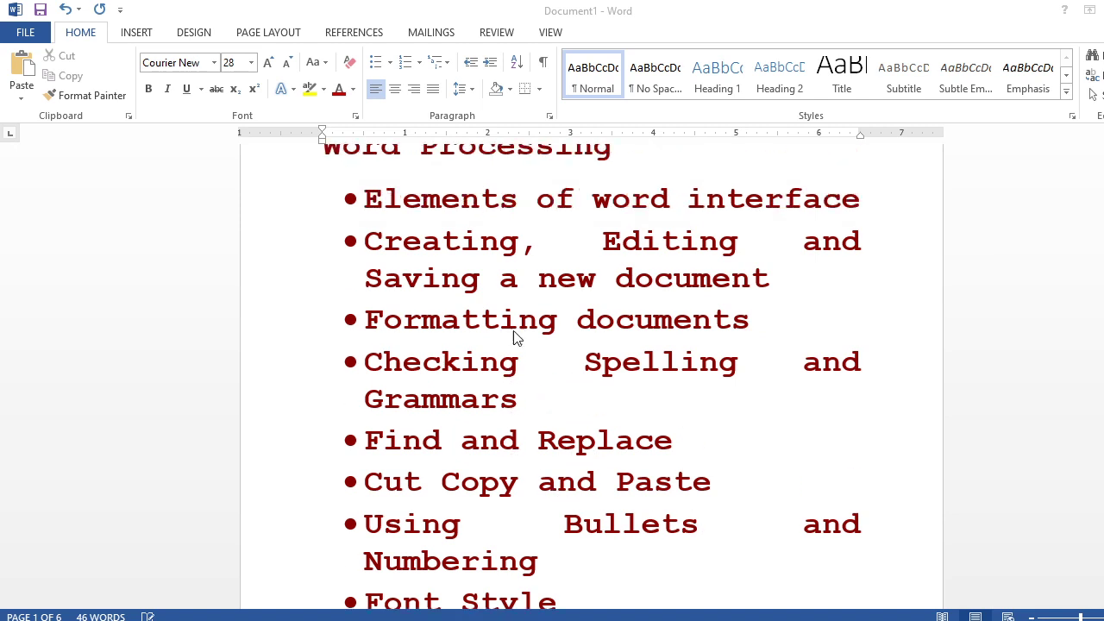
left_click(624, 204)
left_click_drag(593, 205, 670, 204)
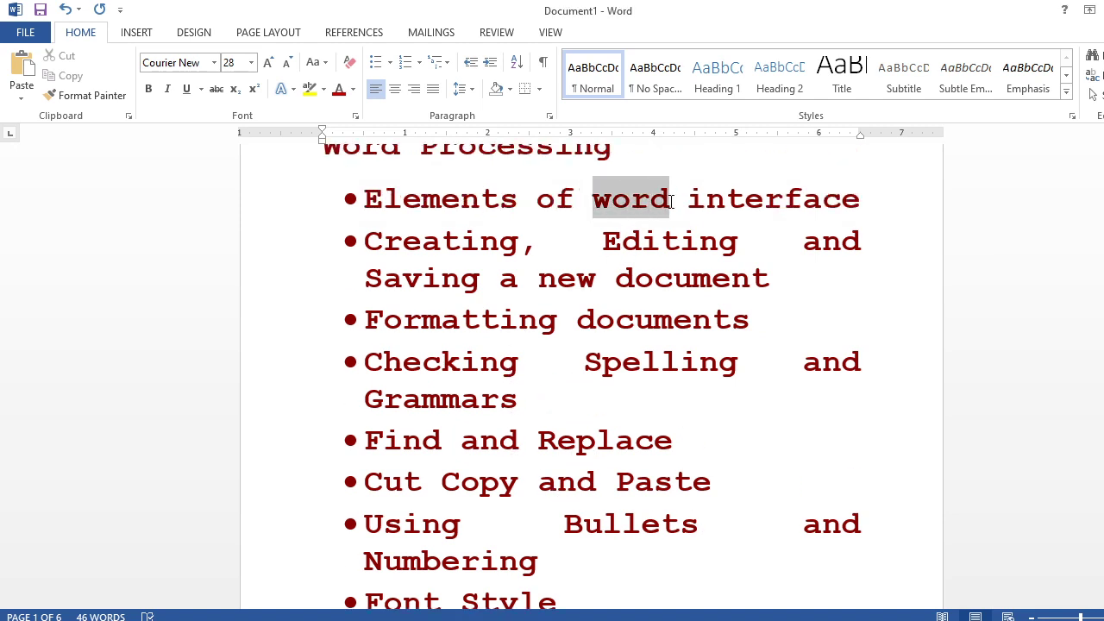
left_click(623, 213)
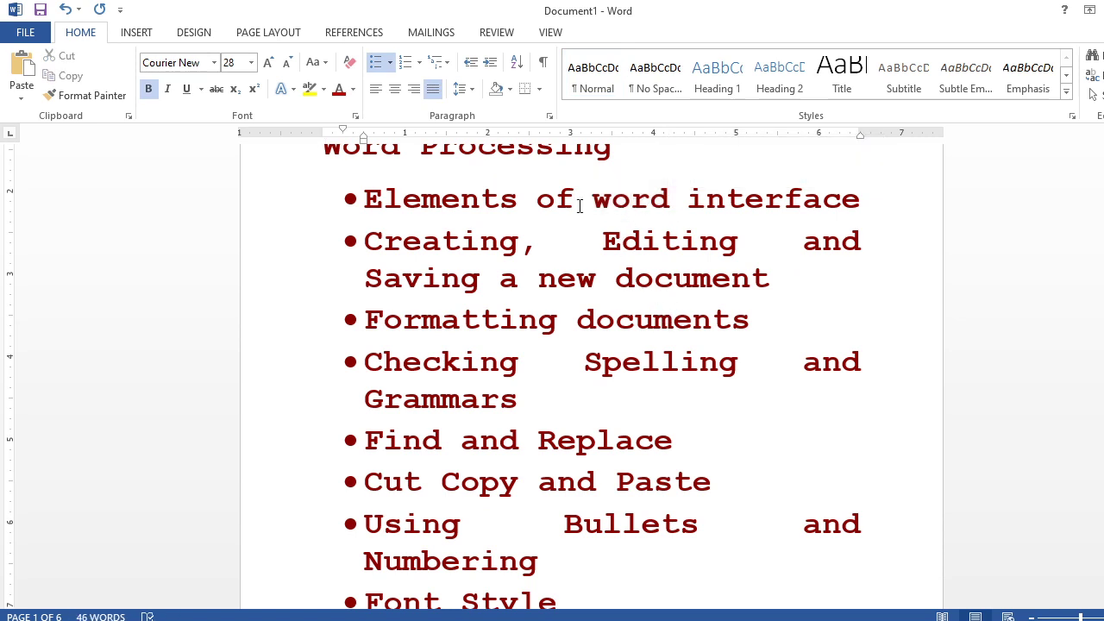
left_click_drag(670, 198, 595, 209)
type("EXCEL")
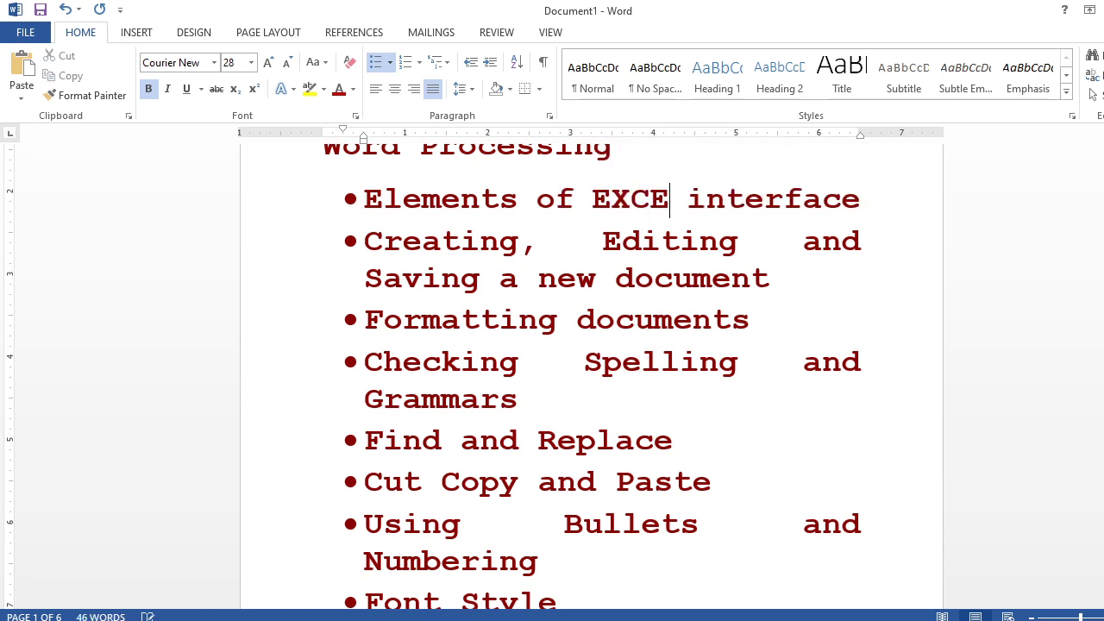
left_click(646, 297)
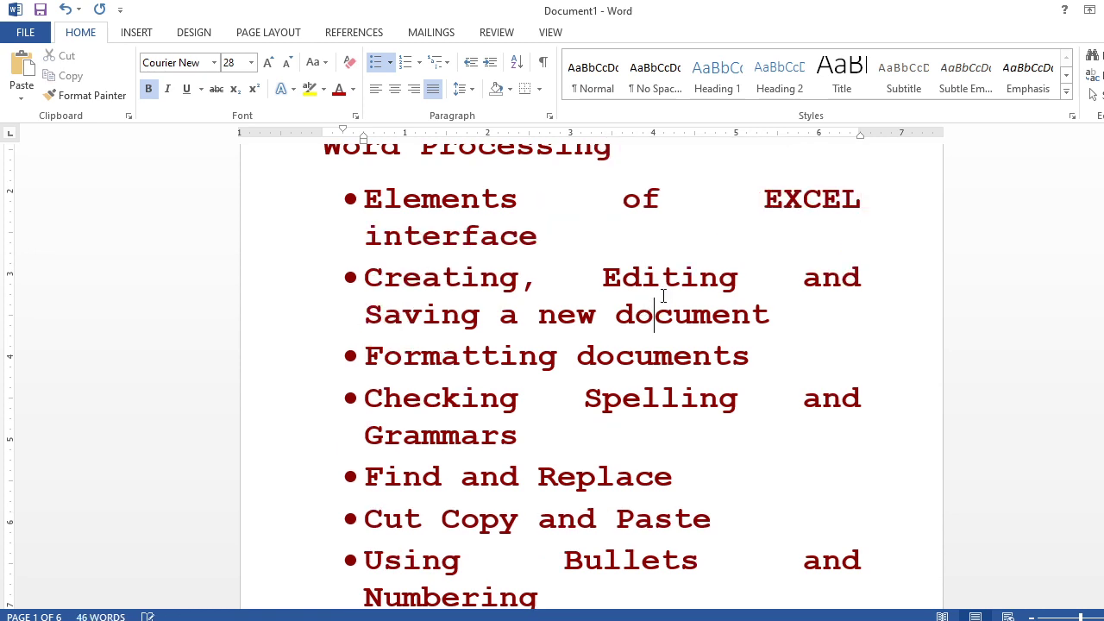
Select EXCEL in the first bullet on page 1 and view the pane for searching the document
left_click_drag(767, 198, 863, 212)
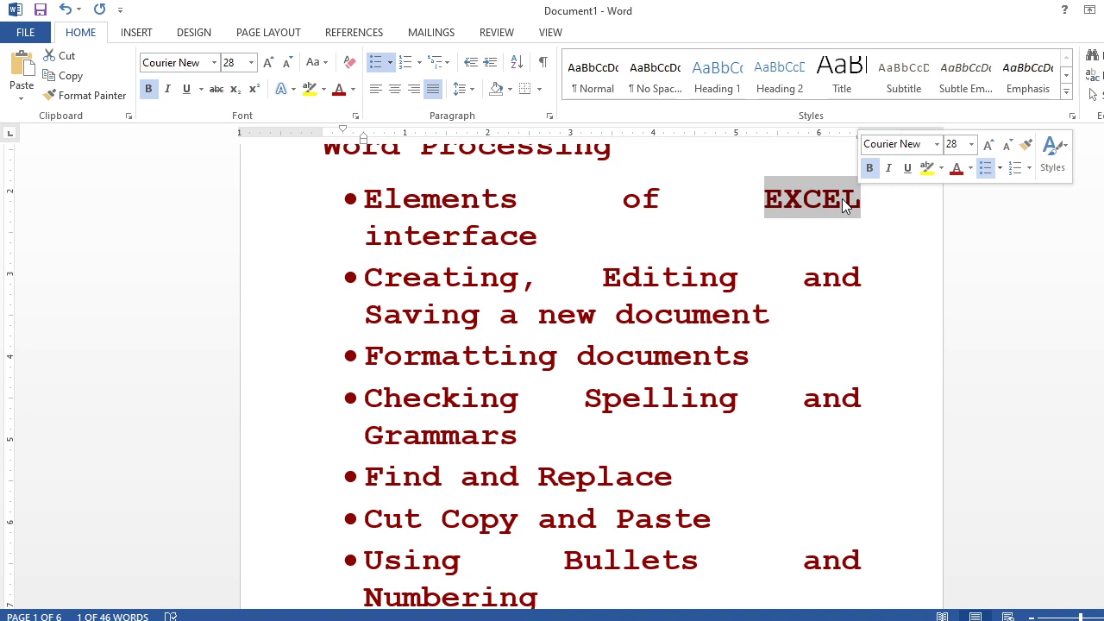
left_click(834, 243)
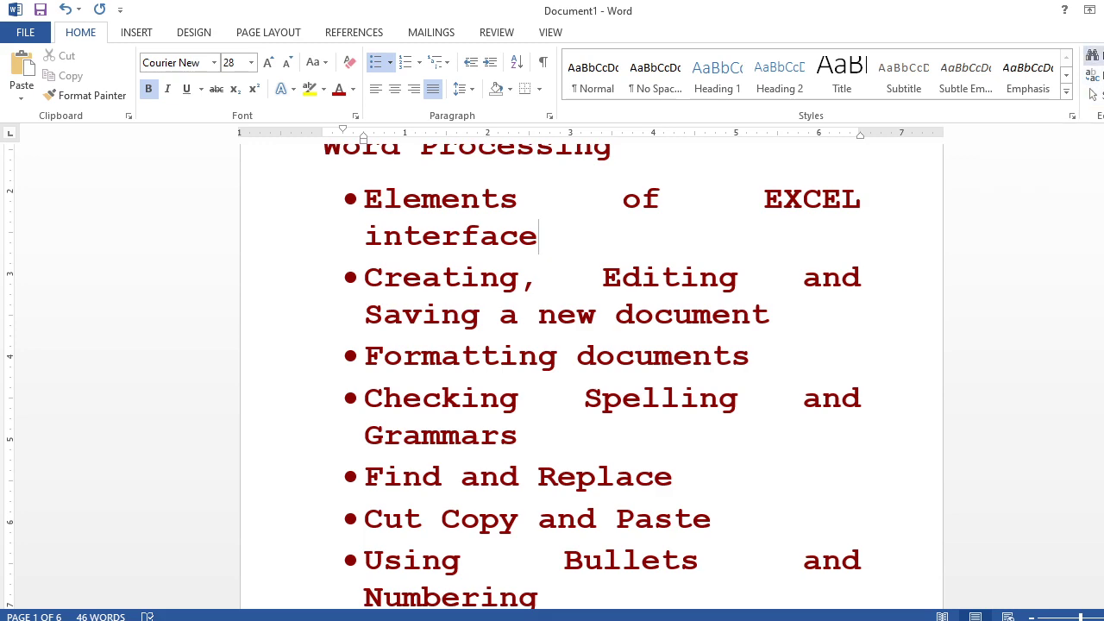
left_click(1091, 55)
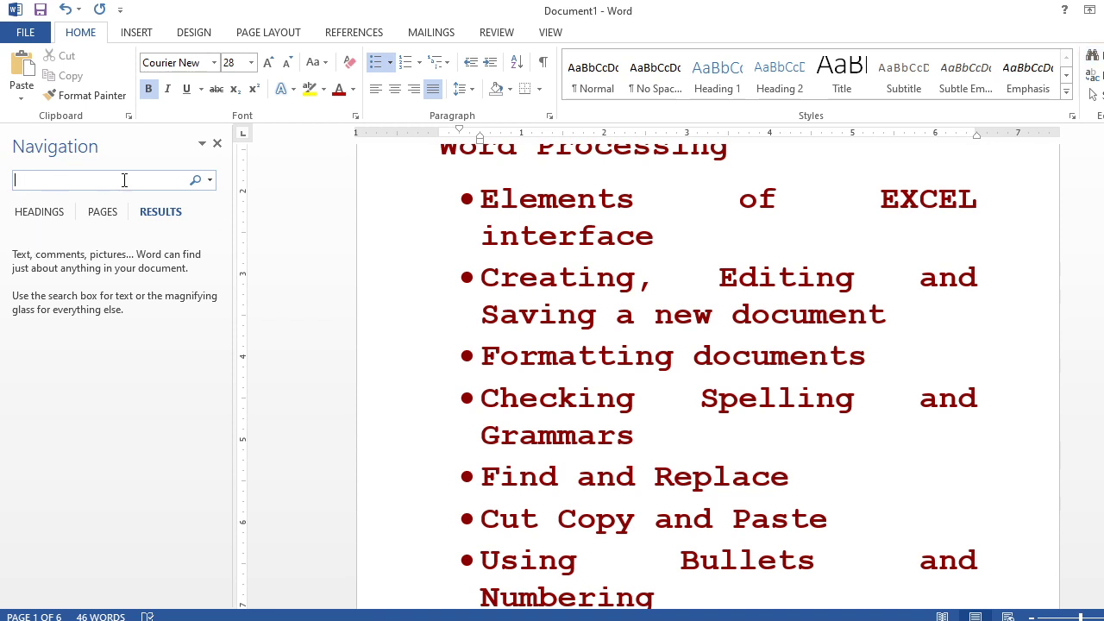
left_click(217, 144)
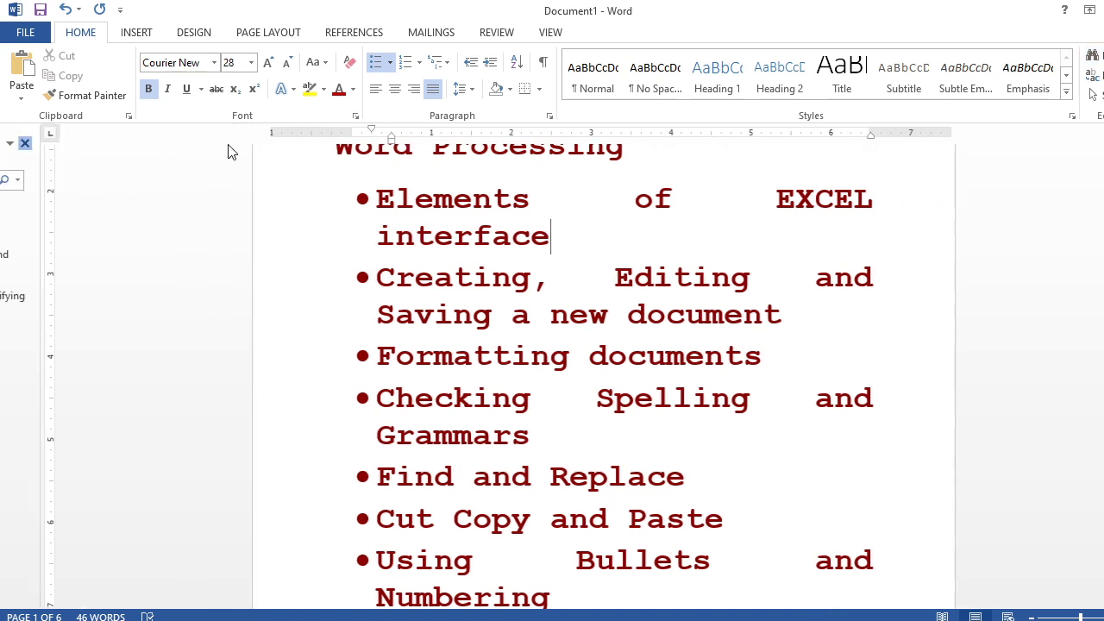
Use Find and Replace to replace EXCEL with WORD in the first bullet on page 1
left_click(1092, 76)
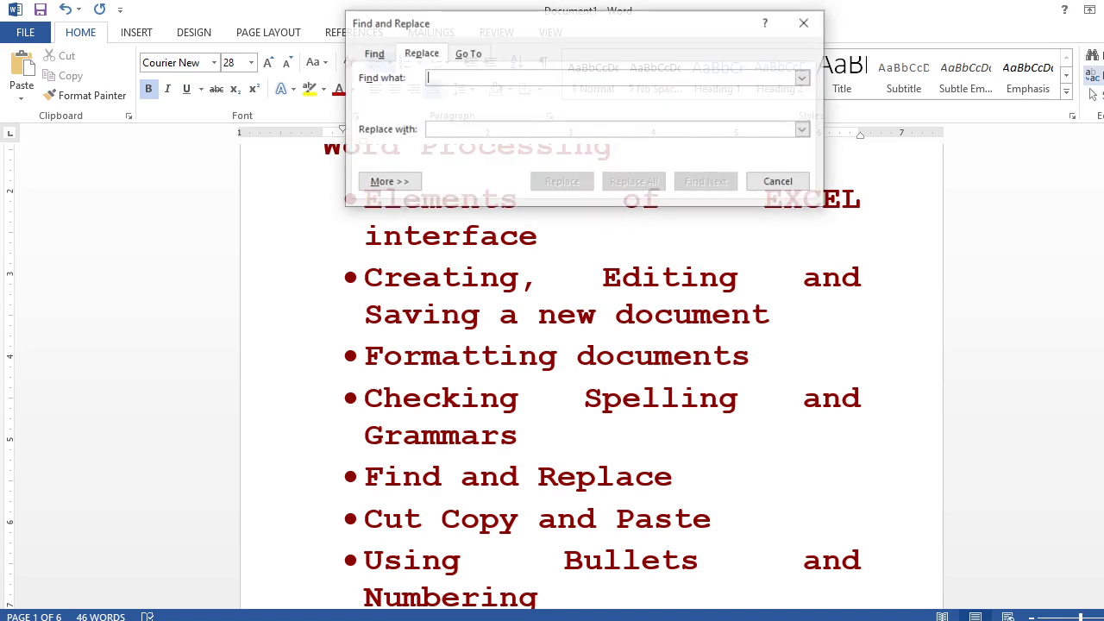
left_click_drag(618, 34, 713, 381)
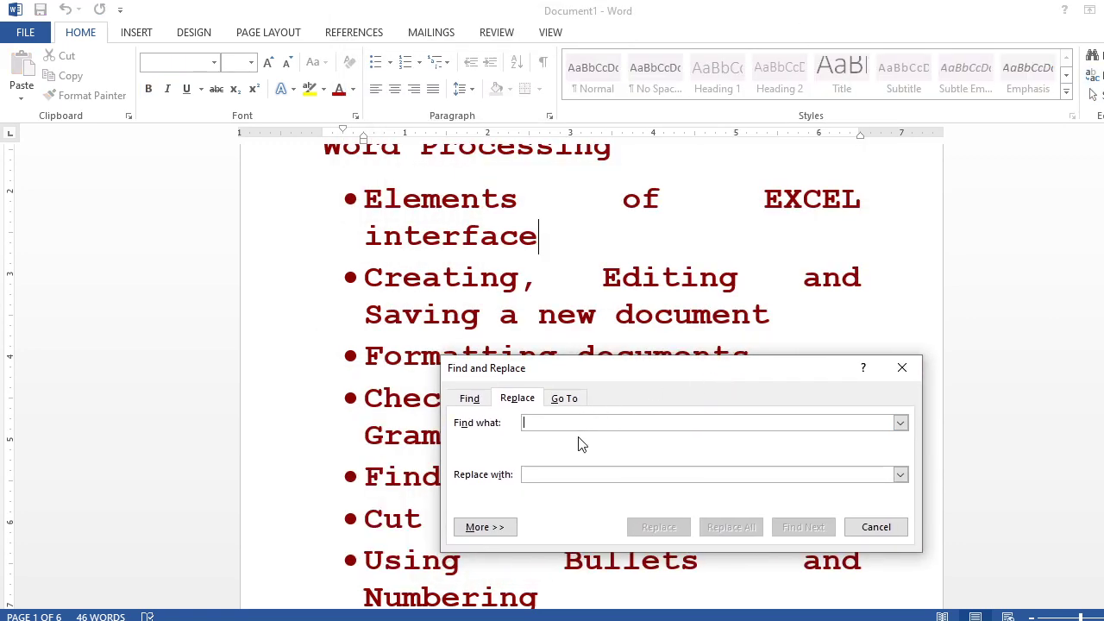
left_click(475, 404)
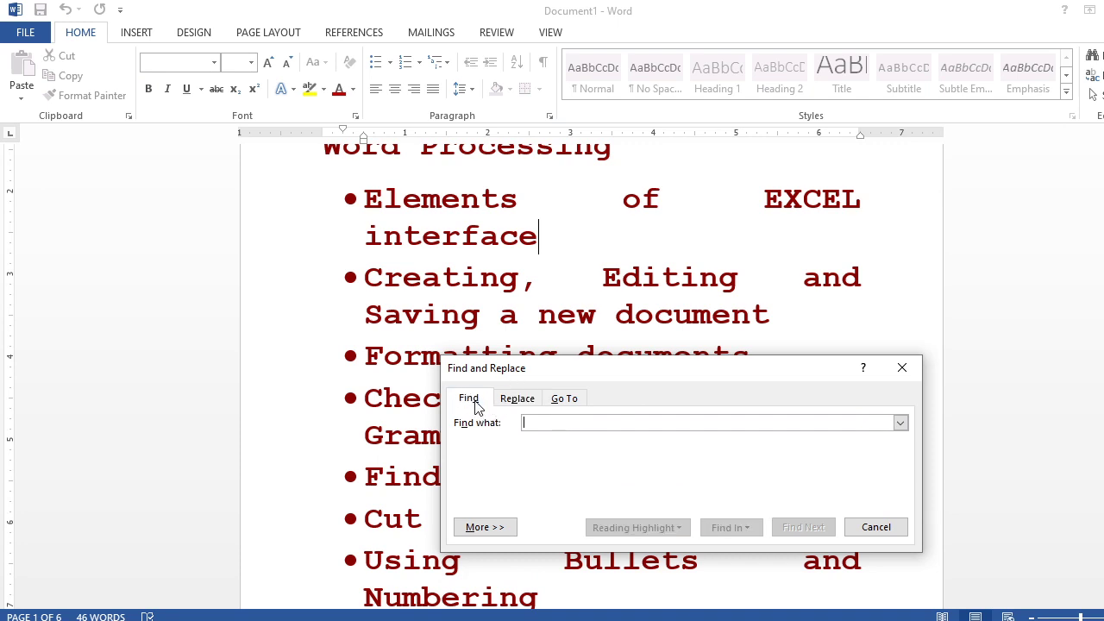
left_click(518, 401)
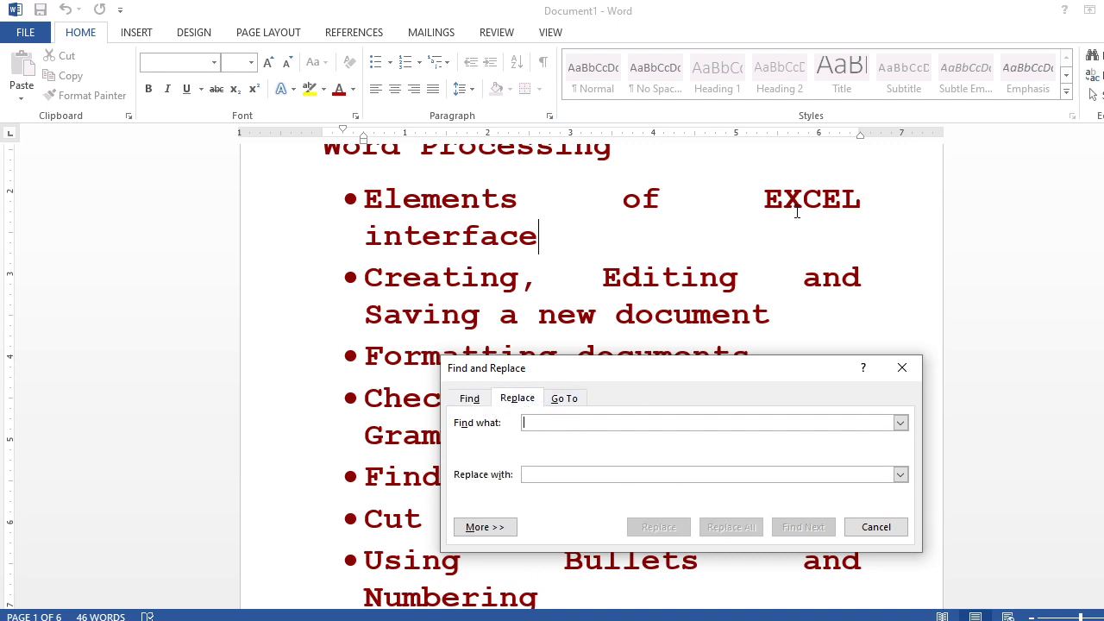
type("EXCEL")
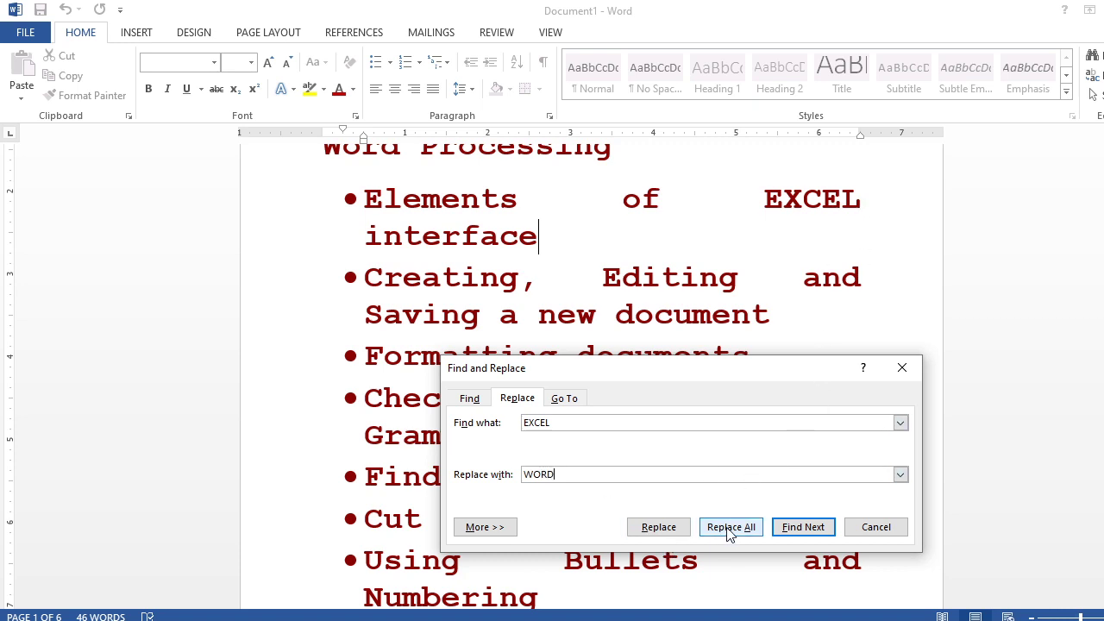
left_click(658, 526)
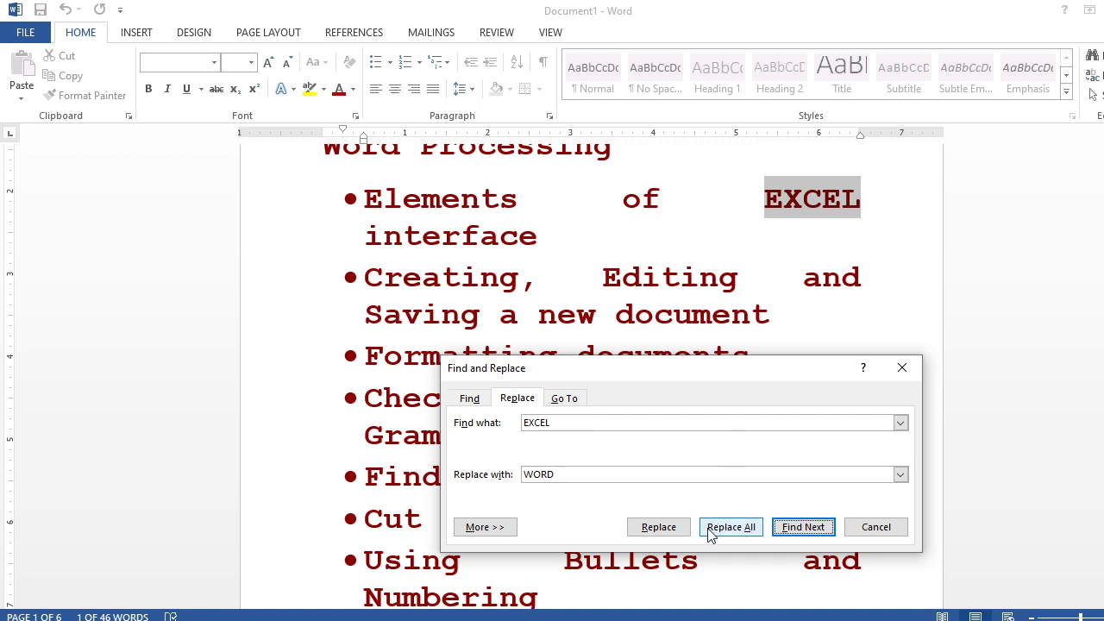
left_click(677, 535)
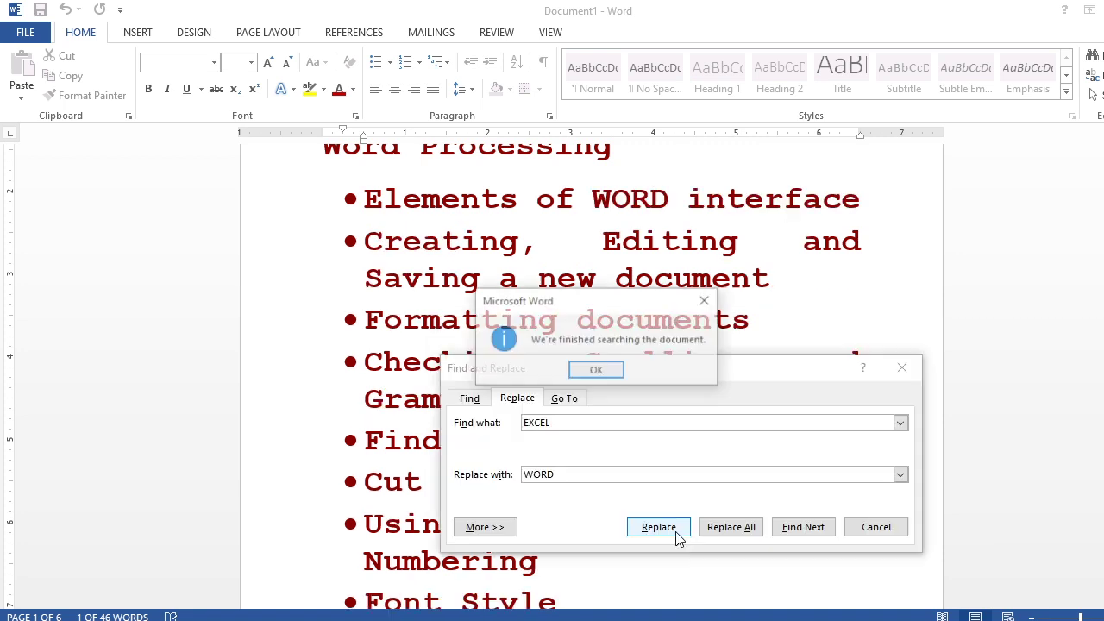
left_click(601, 370)
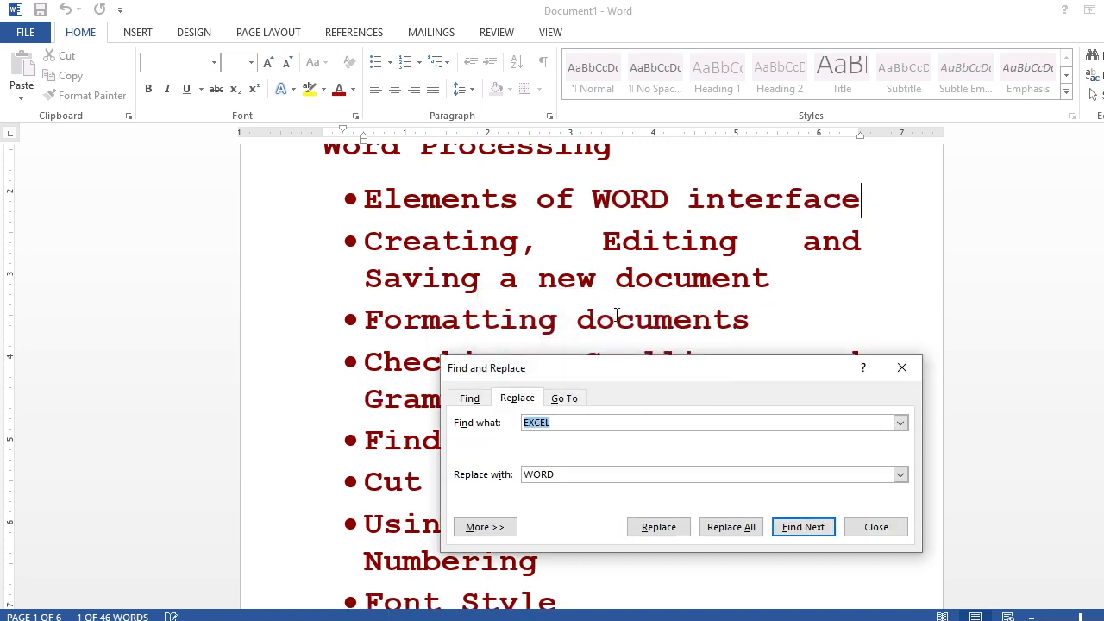
left_click(895, 526)
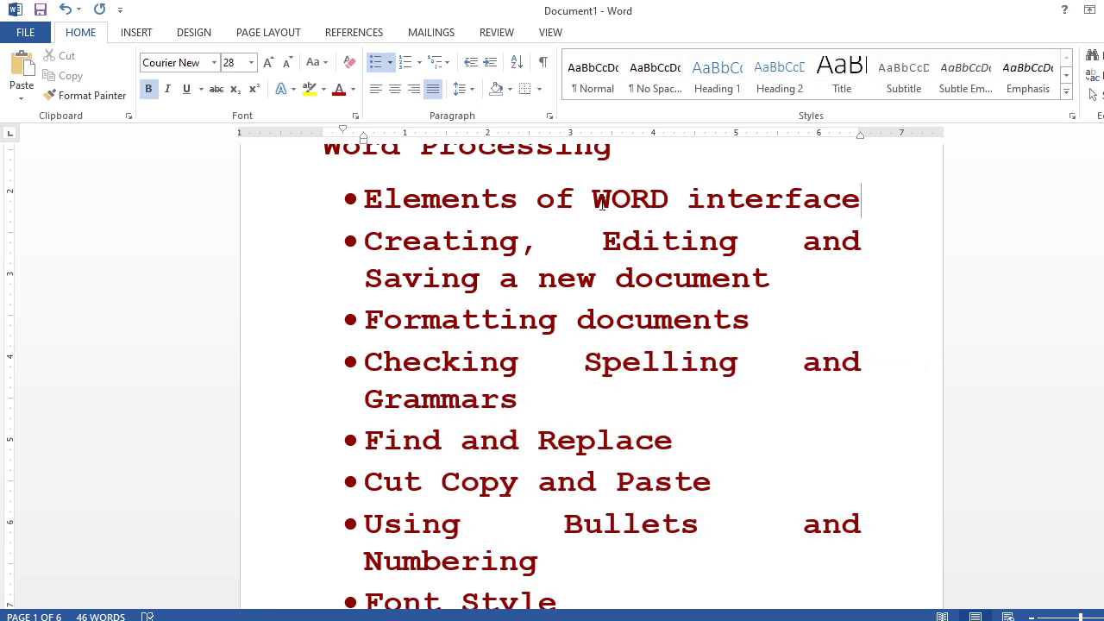
left_click_drag(602, 204, 670, 204)
left_click(678, 250)
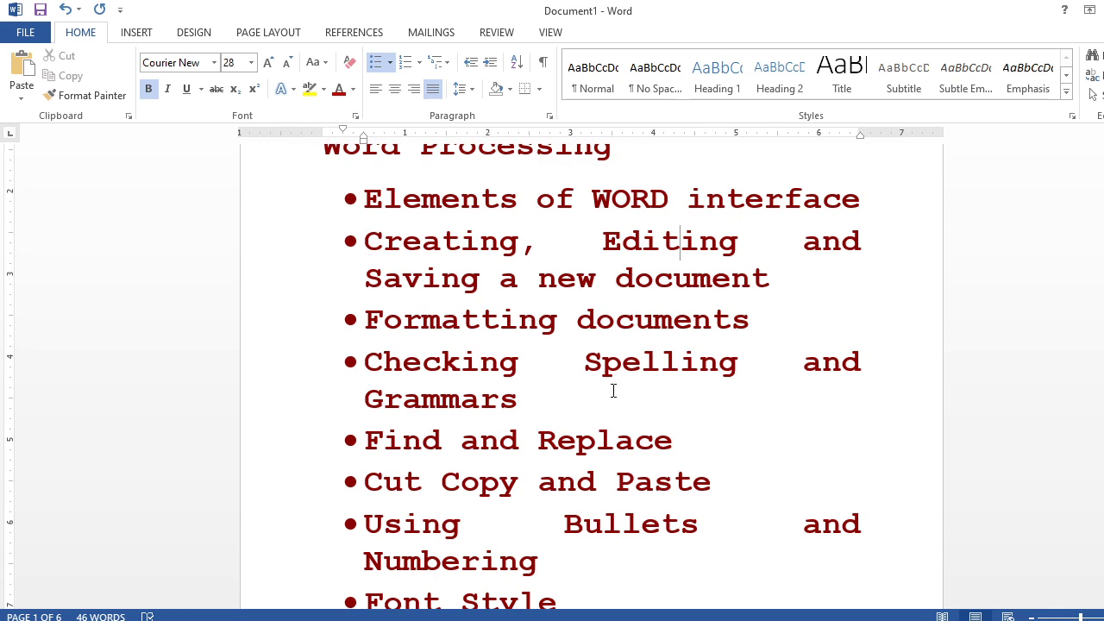
Look through the document's pages from page 1 to page 4 and back to page 2
scroll(613, 390, "down", 7)
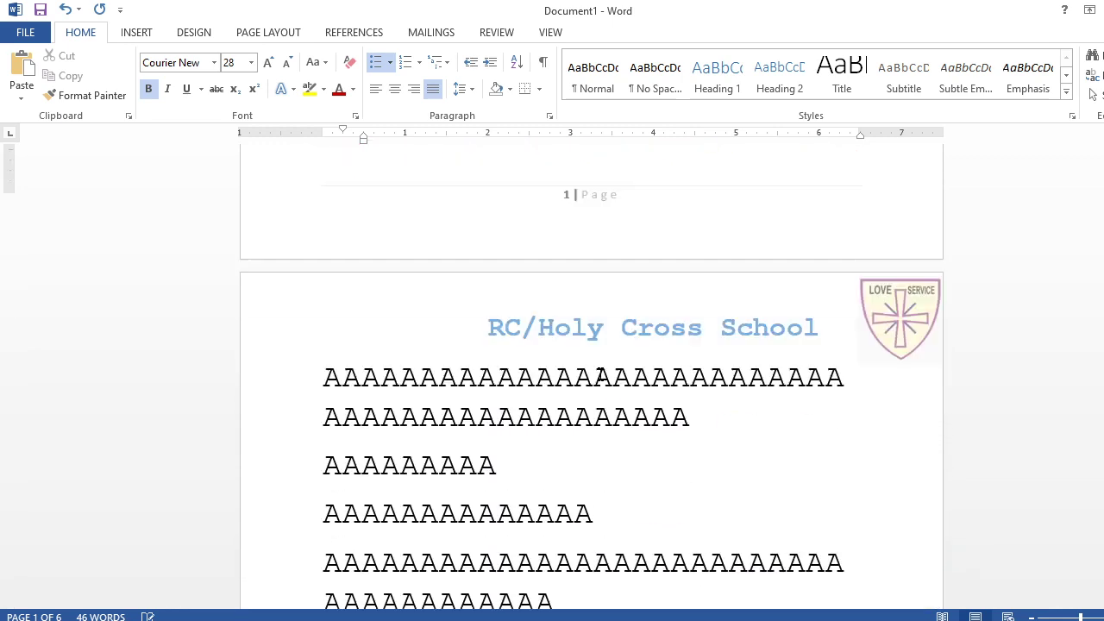
scroll(600, 373, "down", 8)
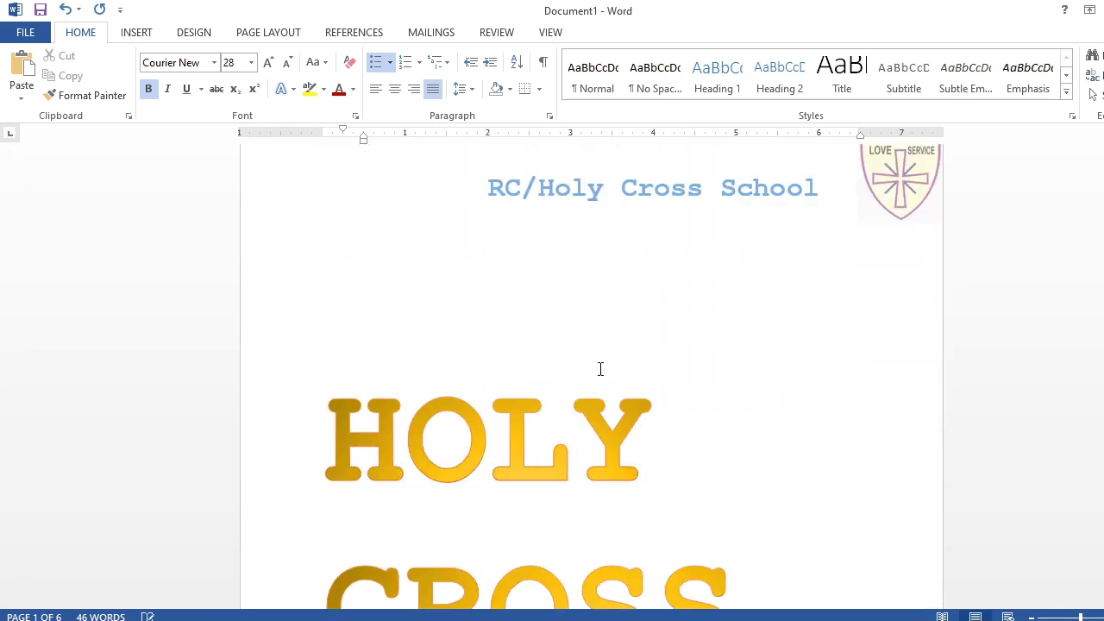
scroll(600, 369, "down", 8)
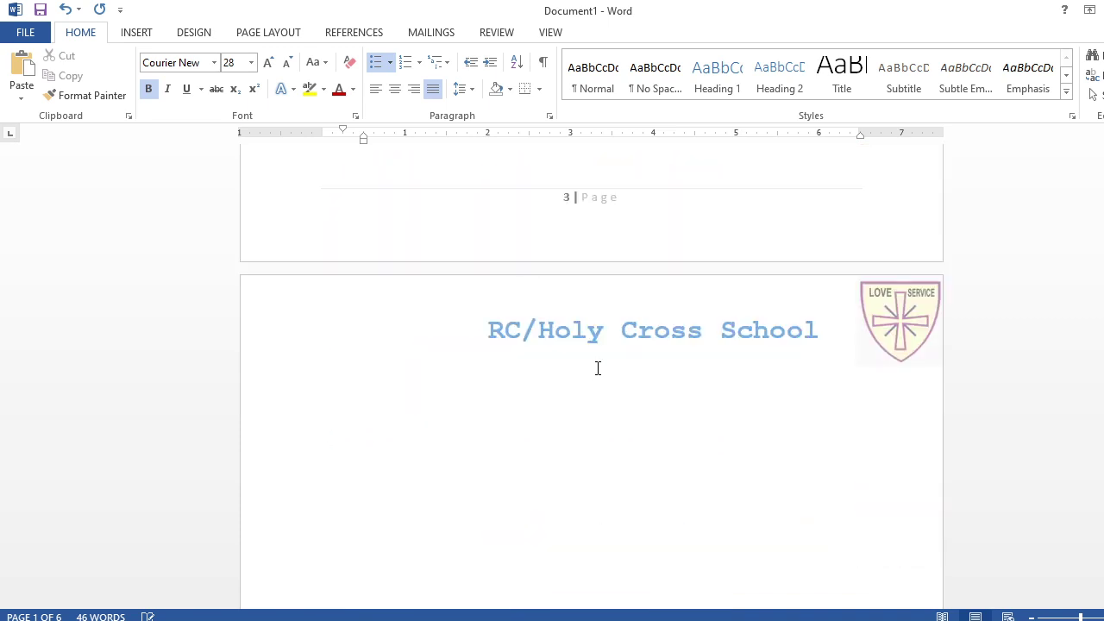
scroll(477, 330, "up", 6)
scroll(481, 327, "down", 5)
scroll(483, 327, "up", 5)
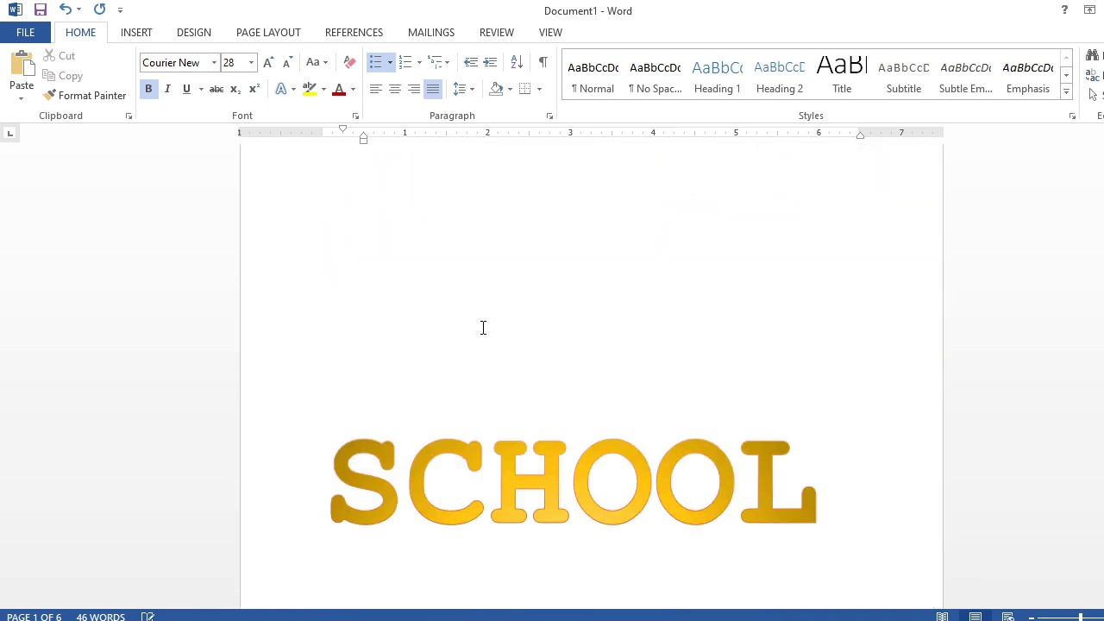
scroll(483, 328, "down", 4)
scroll(483, 328, "up", 10)
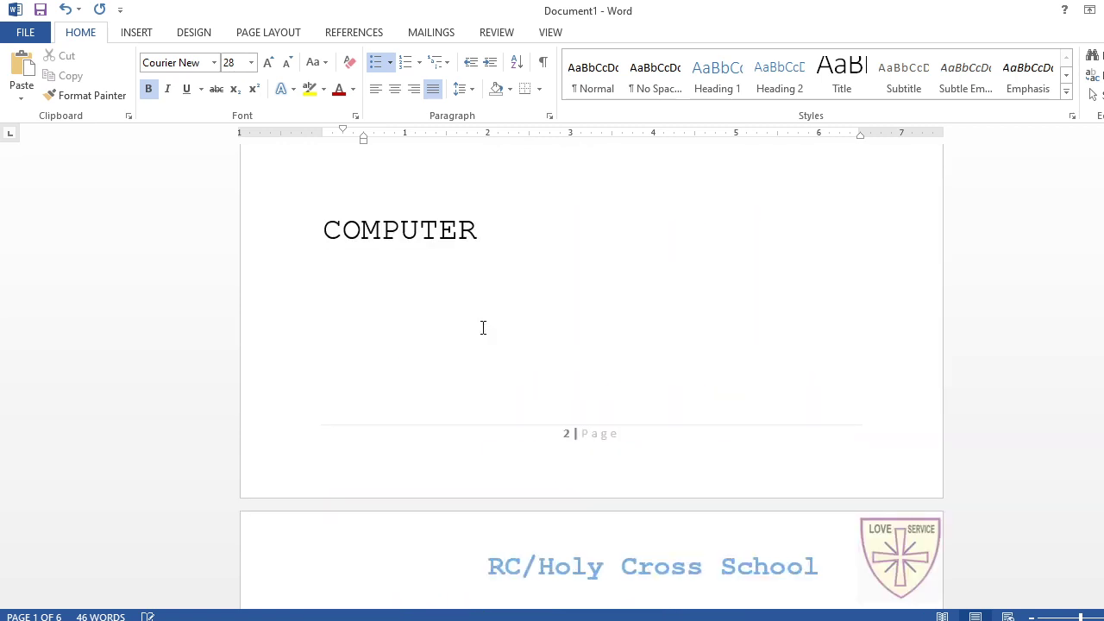
scroll(483, 327, "up", 4)
scroll(522, 373, "up", 1)
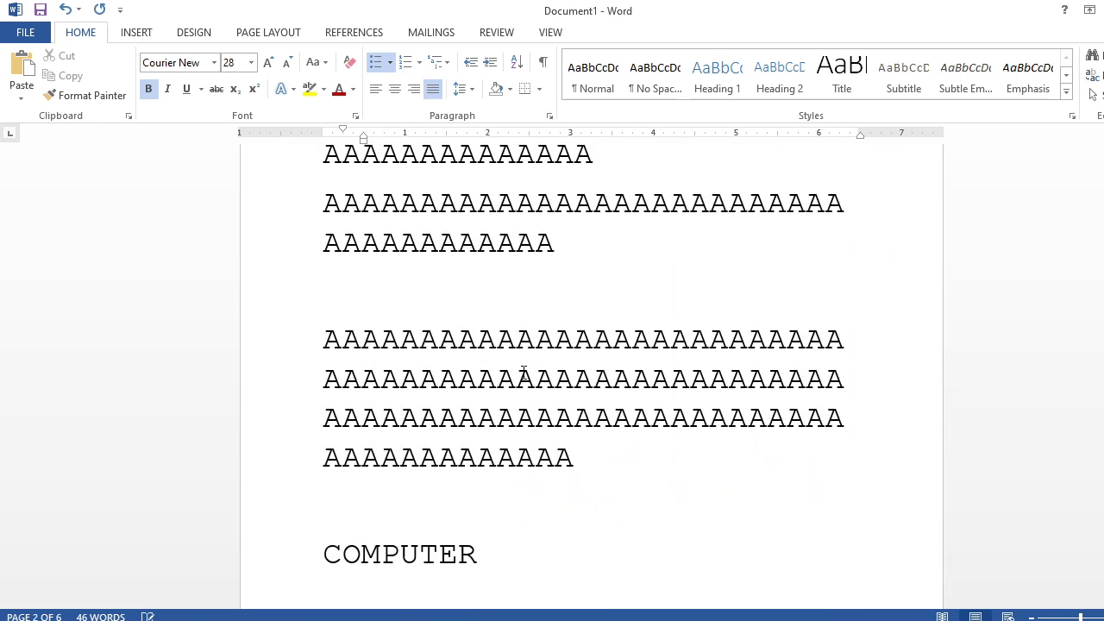
Delete the word COMPUTER and the line break before it, below the rows of A's on page 2
scroll(500, 380, "down", 3)
left_click(487, 389)
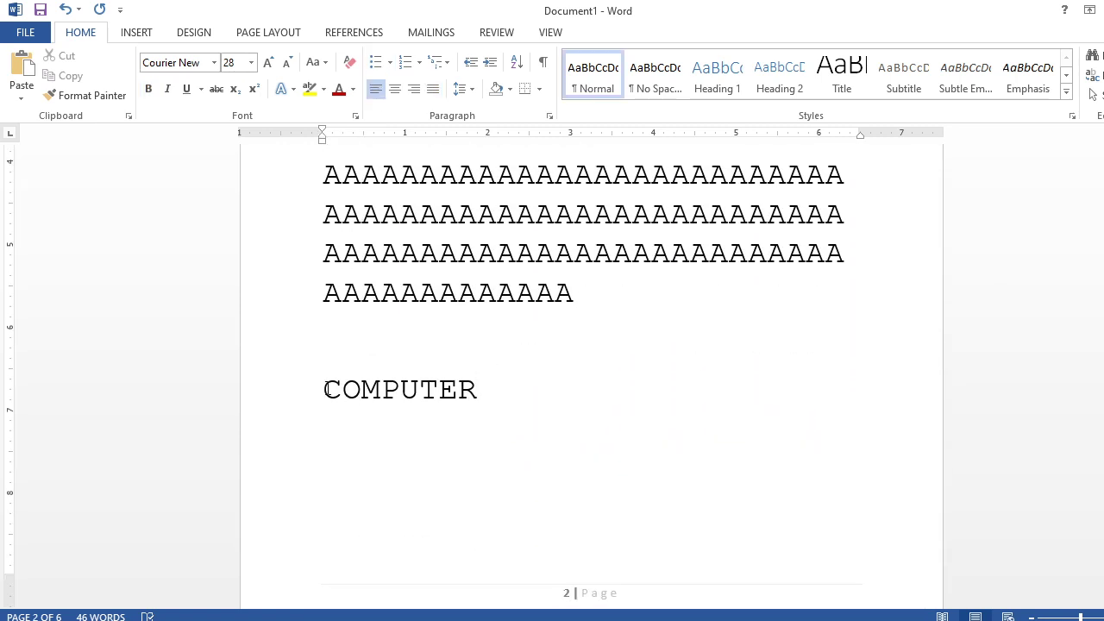
key("BackSpace")
key("BackSpace")
key("BackSpace")
key("BackSpace")
key("BackSpace")
key("BackSpace")
key("BackSpace")
key("BackSpace")
key("BackSpace")
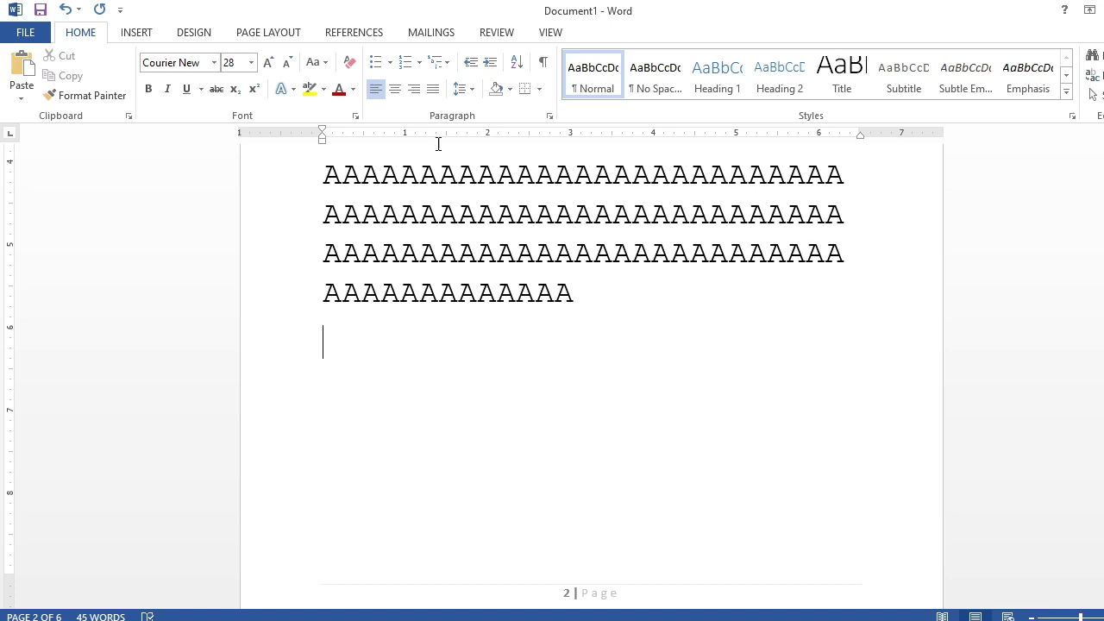
Create a numbered list in the 1. 2. 3. format below the rows of A's with the items COMPUTER, HARDWARE and SOFTWARE
left_click(419, 64)
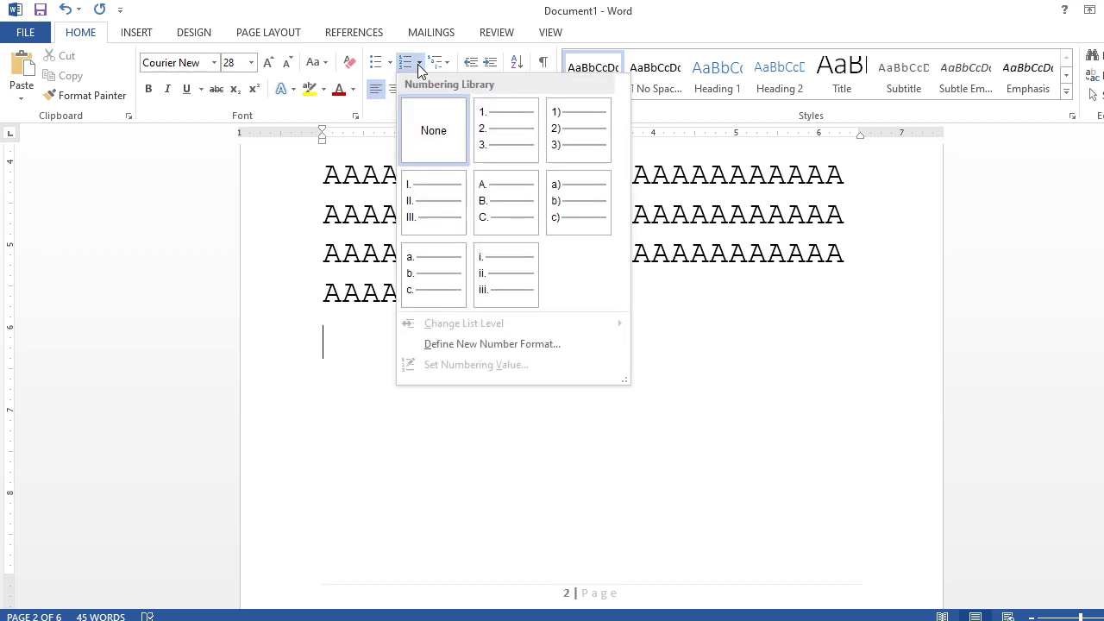
left_click(503, 141)
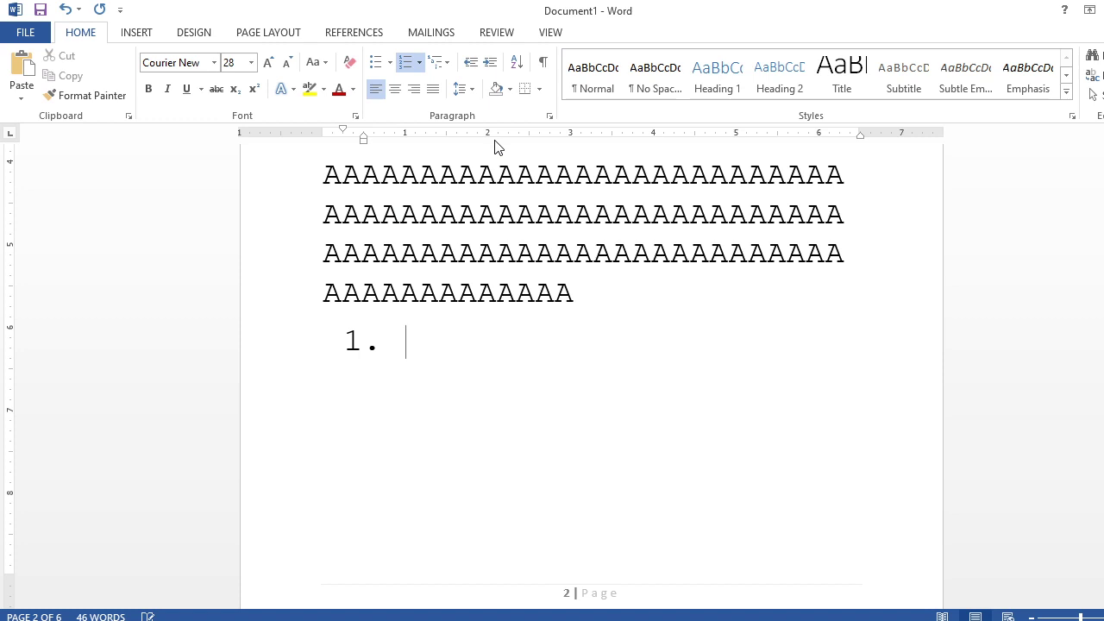
type("COMPUTER")
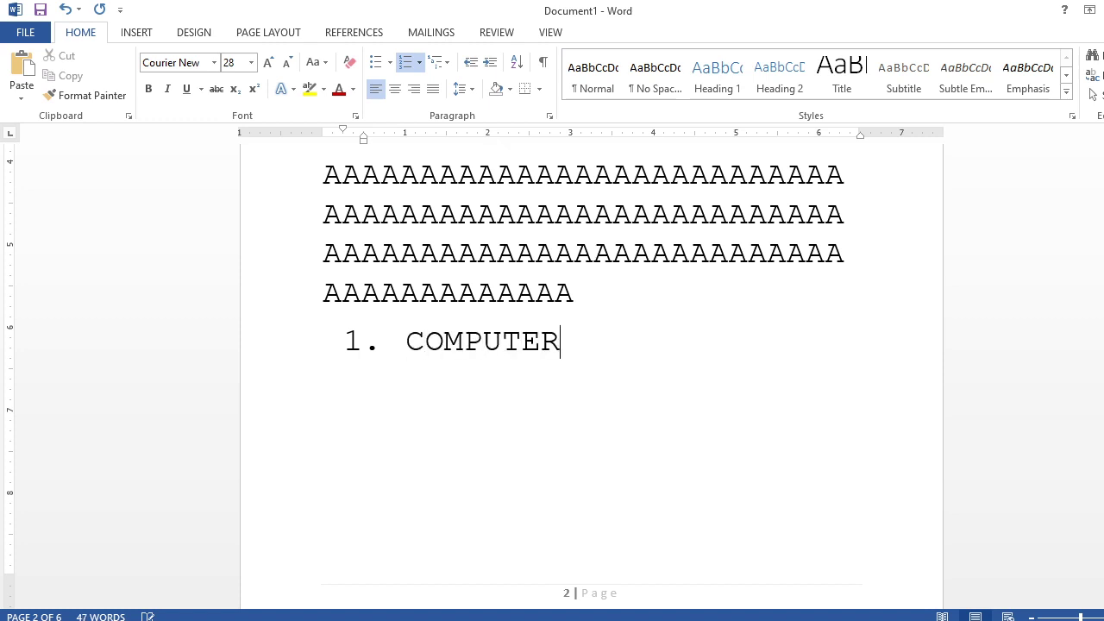
key("Return")
type("HAR")
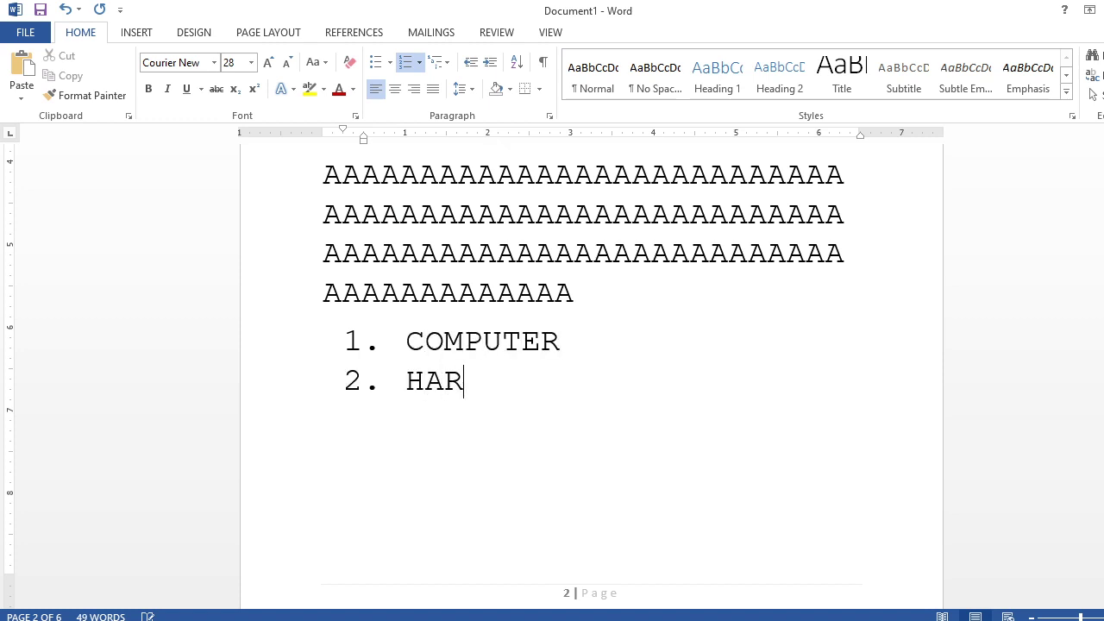
type("DWARE")
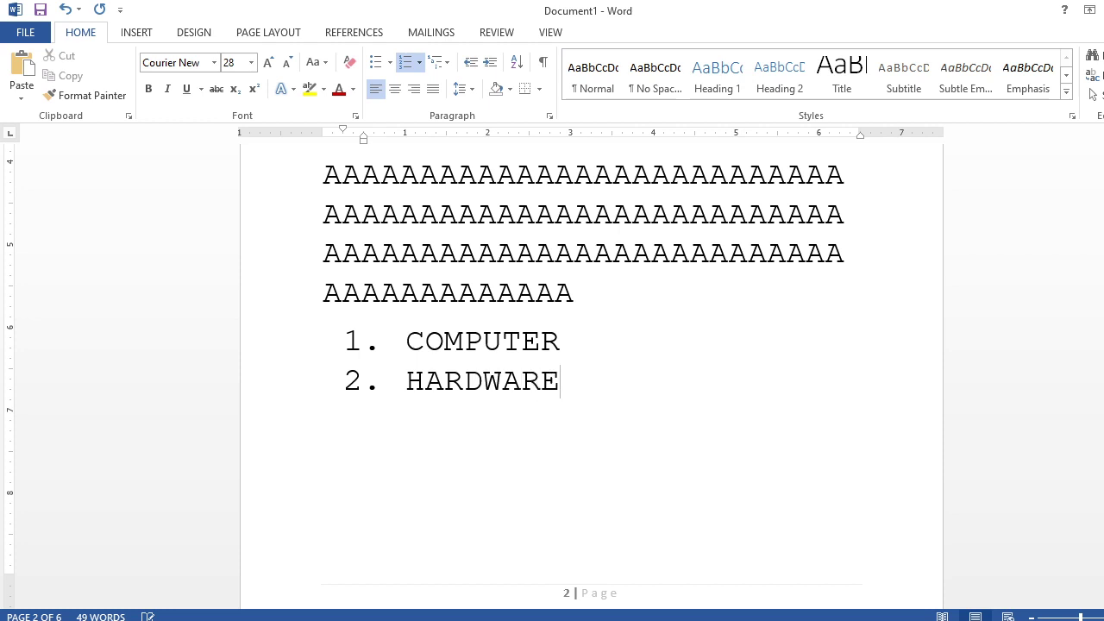
key("Return")
type("SOFTW")
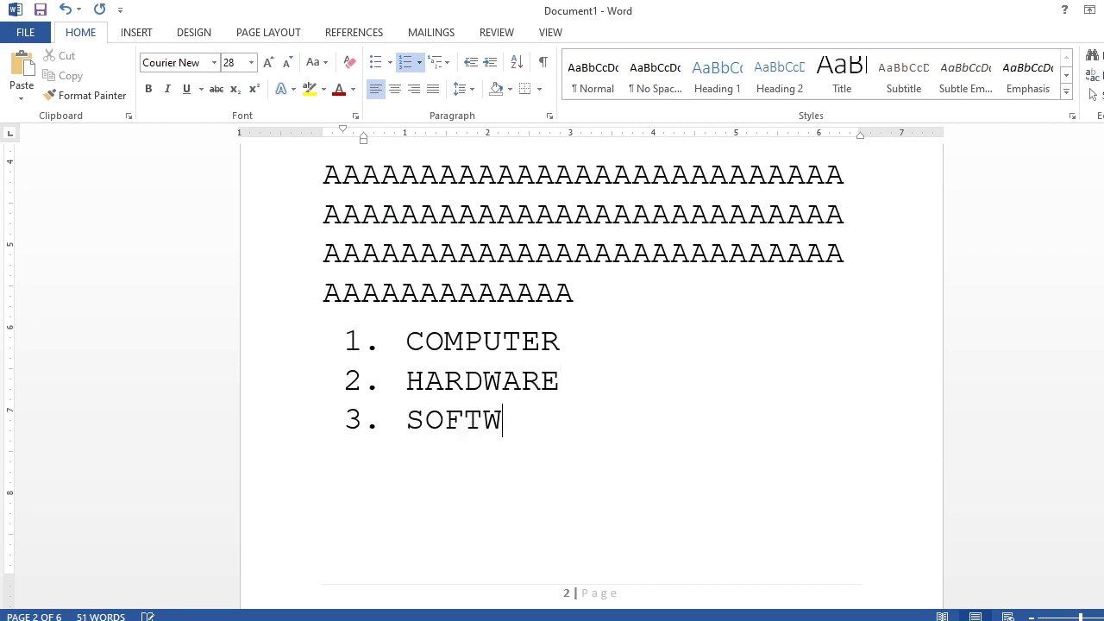
type("ARE")
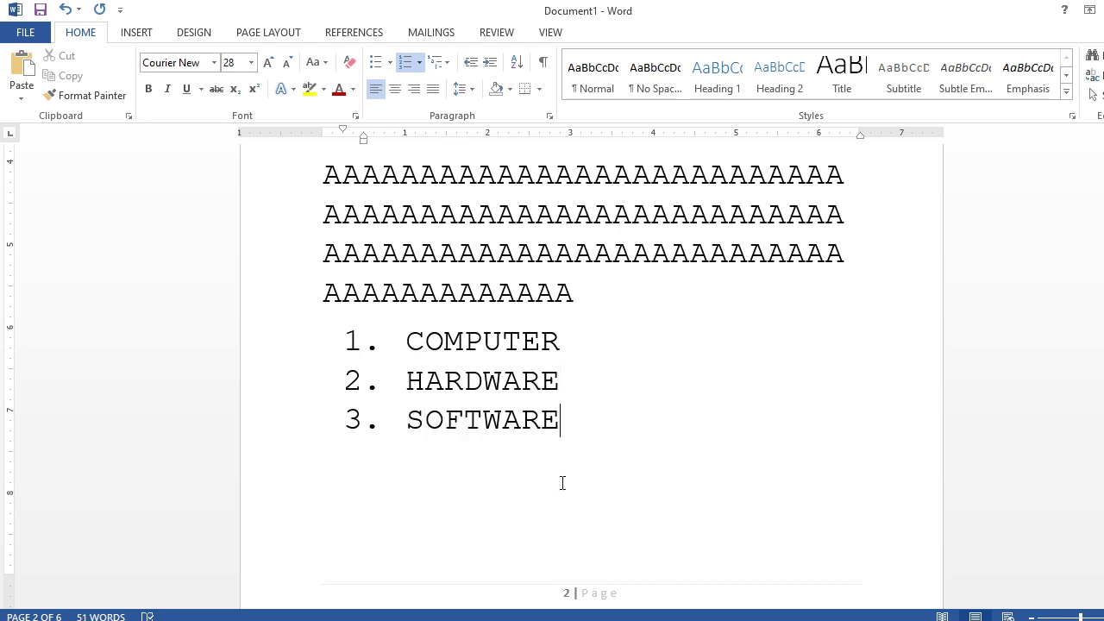
Move the COMPUTER item to the end of the numbered list and end the list on the line below it
left_click_drag(572, 426, 343, 388)
left_click_drag(414, 384, 330, 355)
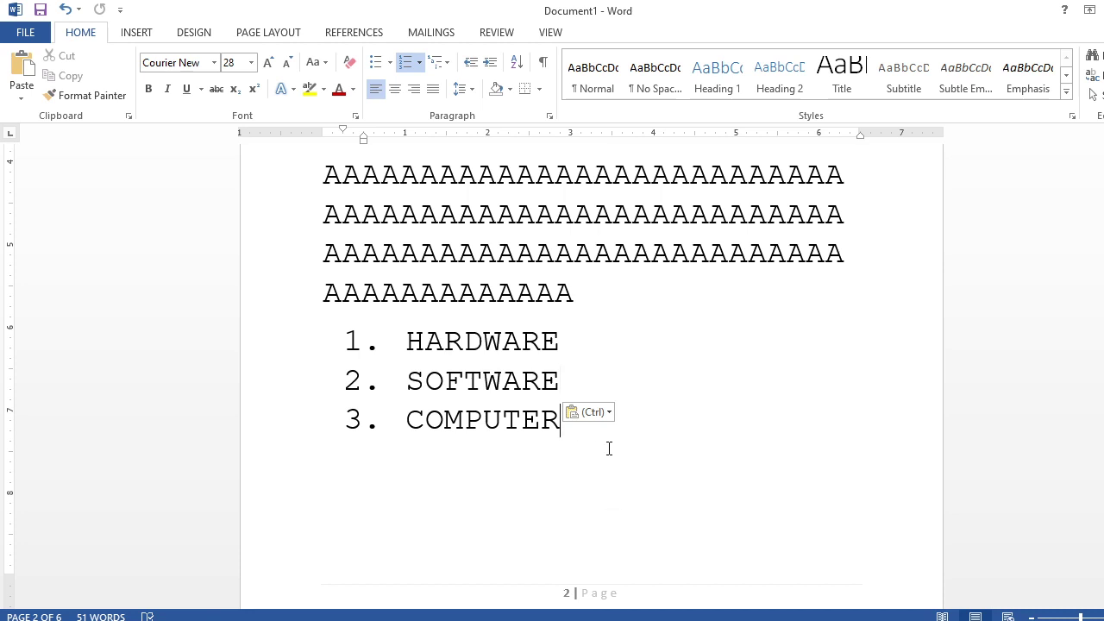
key("Return")
key("Return")
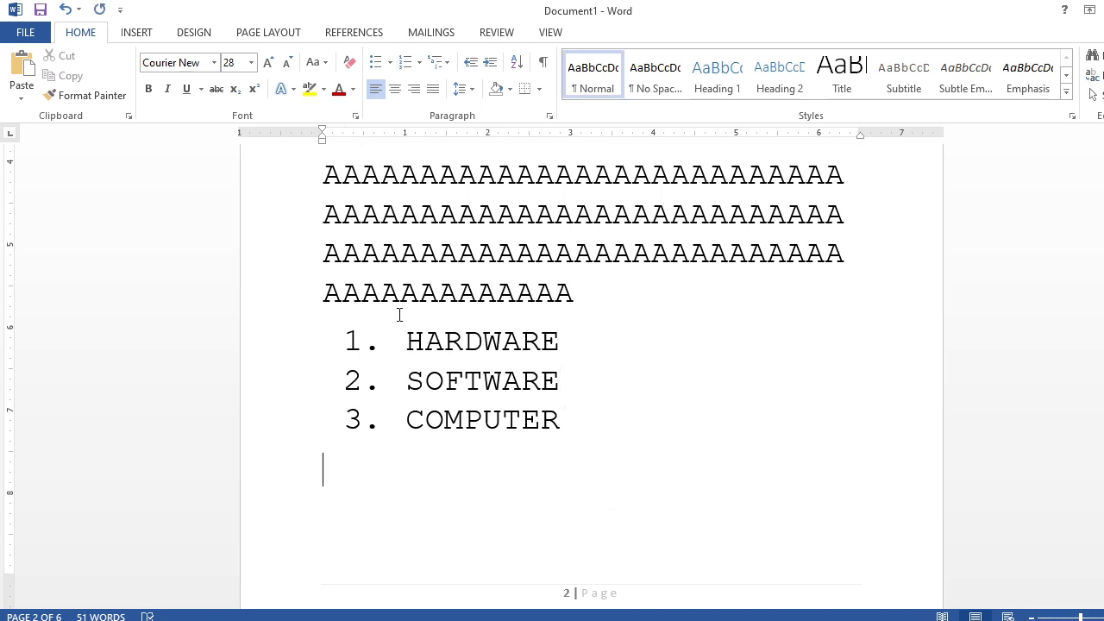
Create a list with solid round bullets below the numbered list, containing HARDWARE, SOFTWARE and COMPUTER
left_click(389, 63)
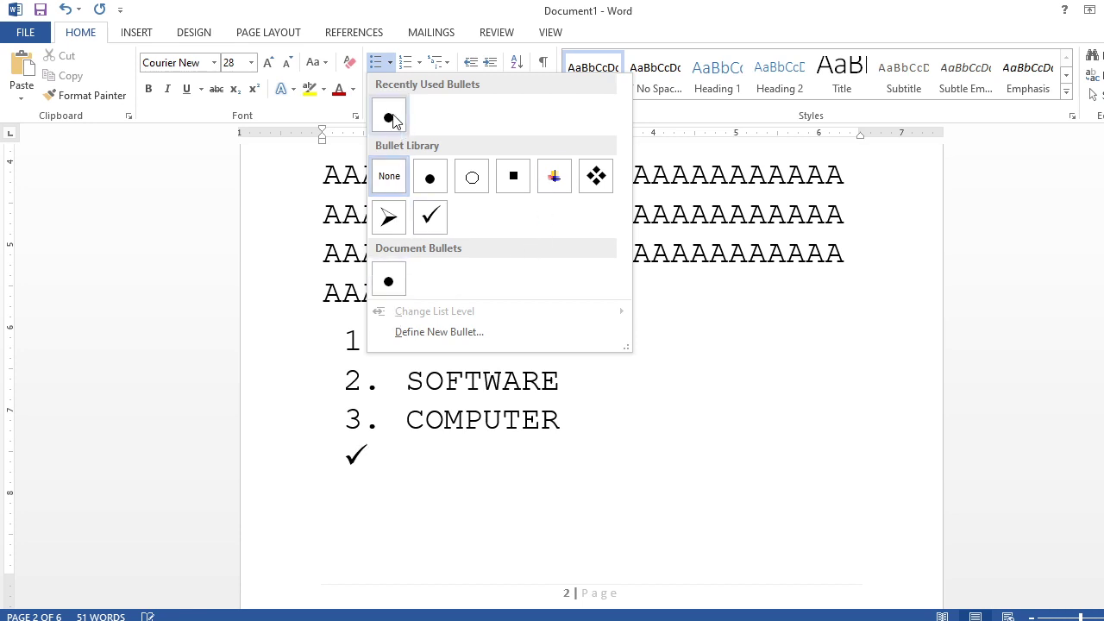
left_click(388, 117)
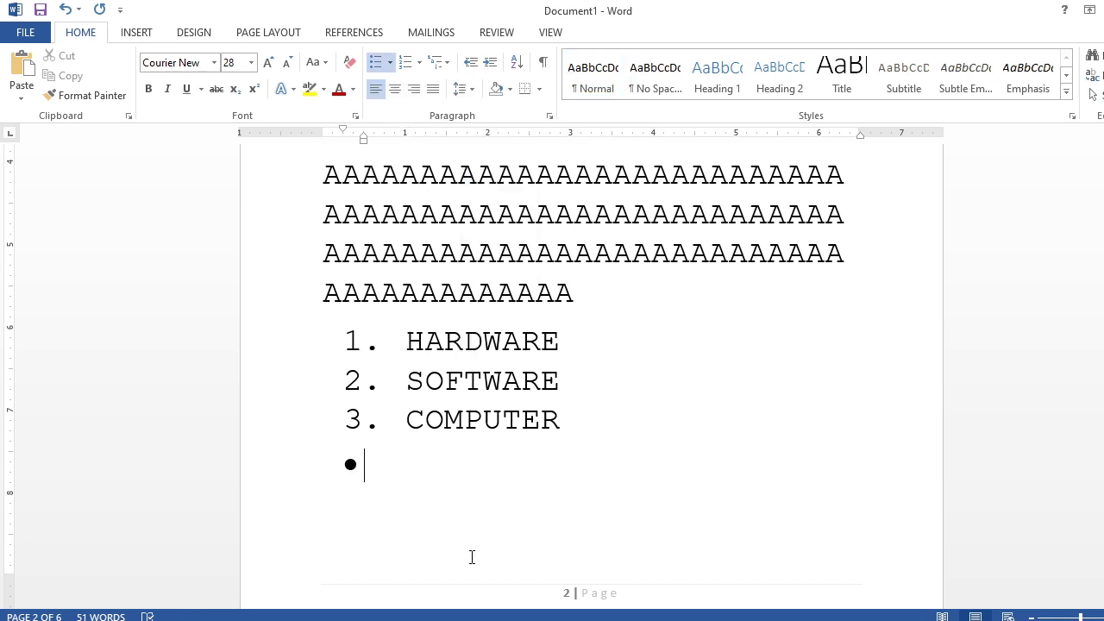
type("HARDWARE")
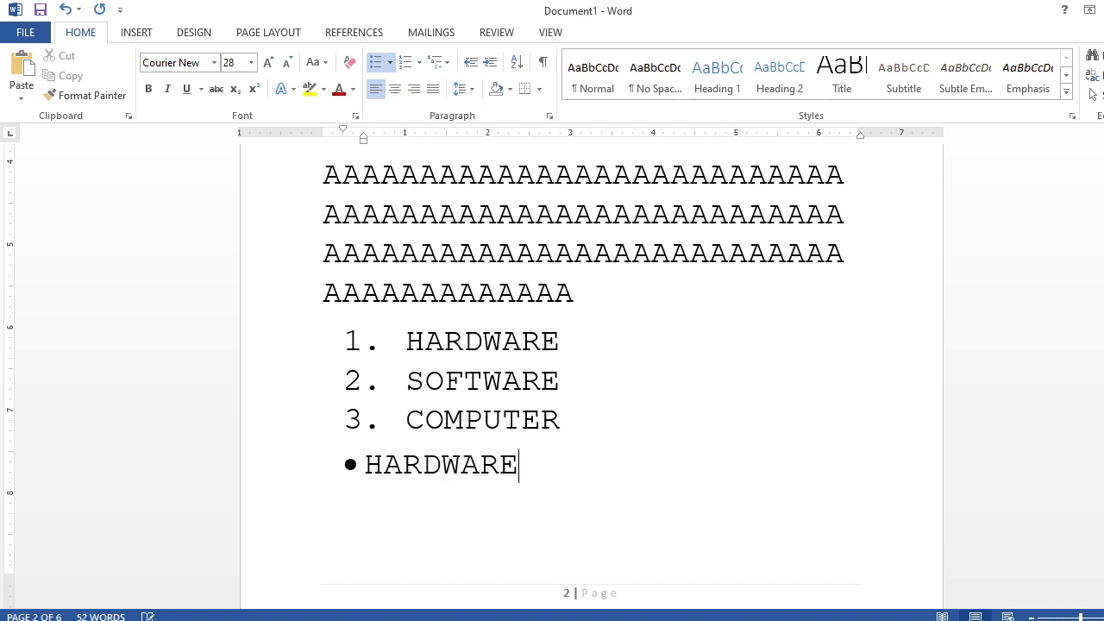
key("Return")
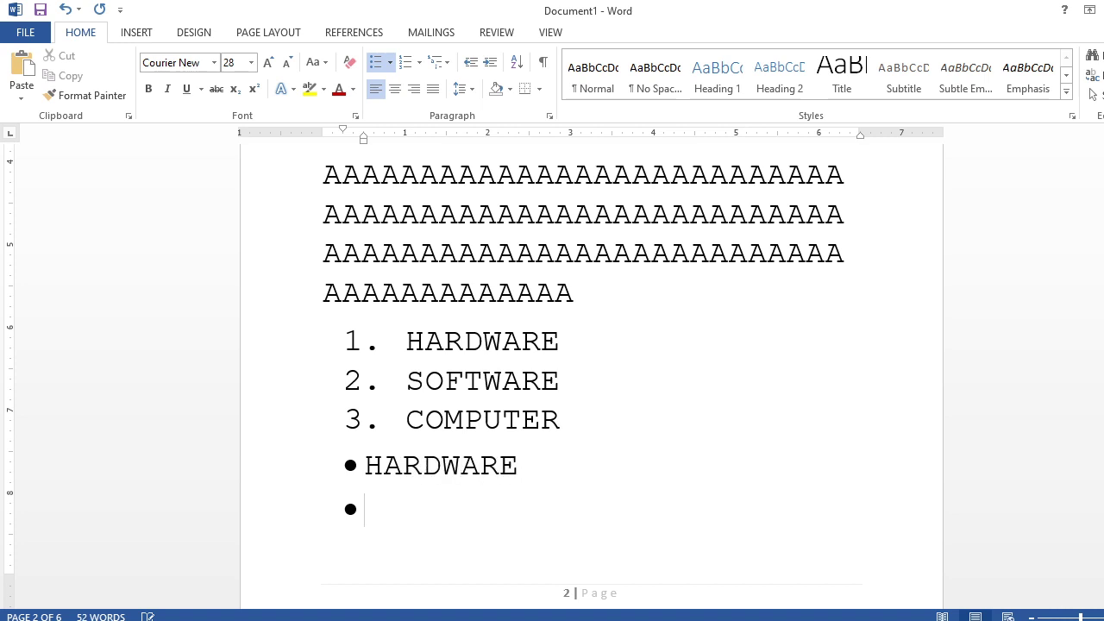
type("SOFTWARE")
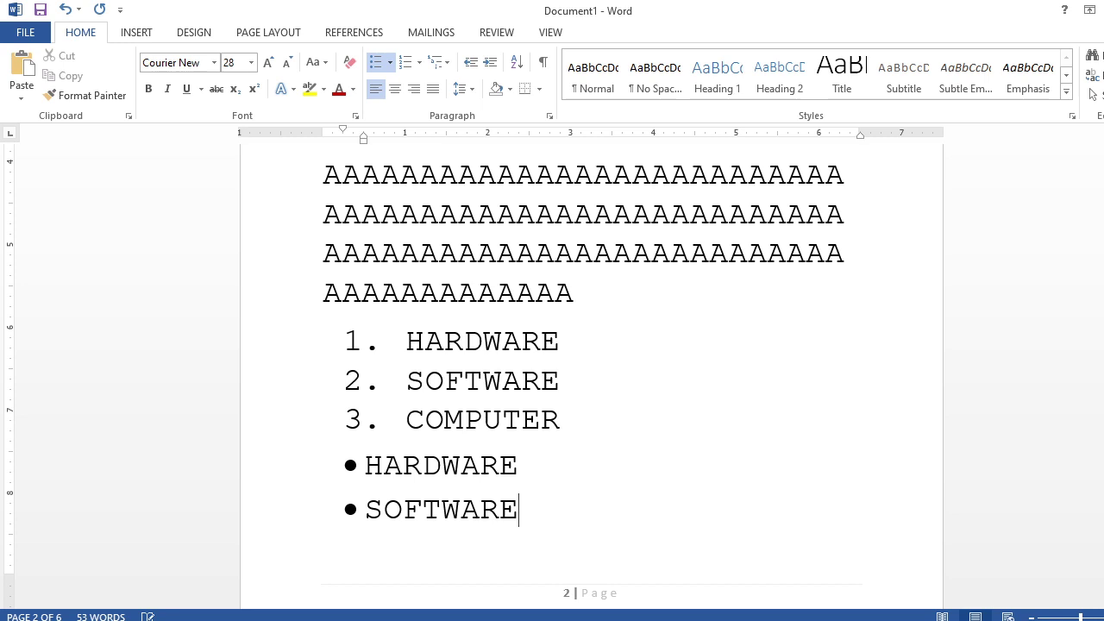
key("Return")
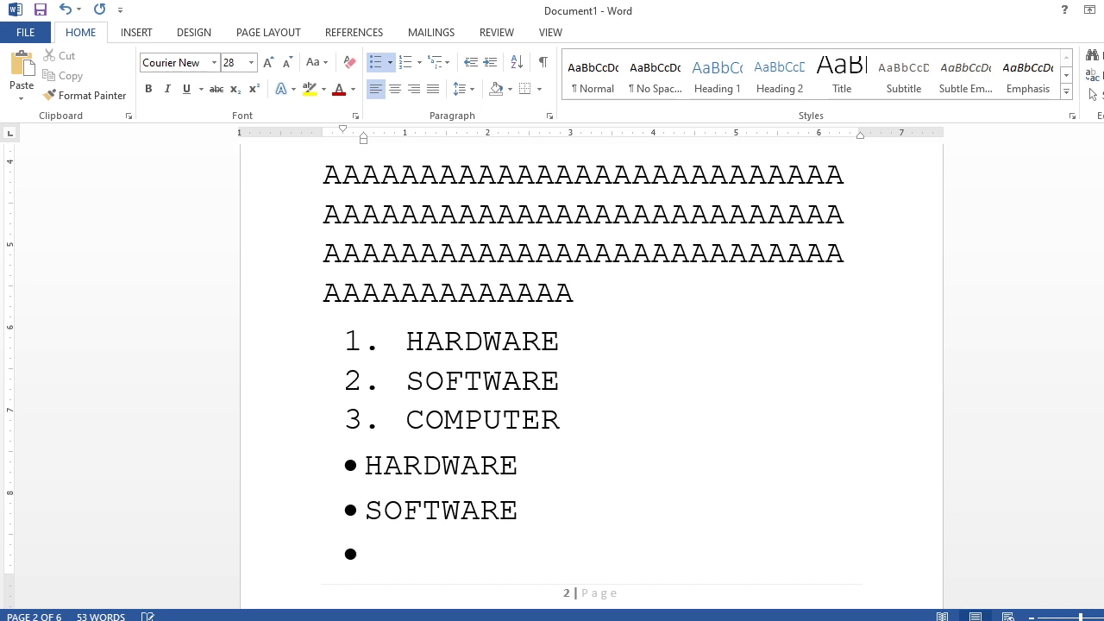
type("COMPUTER")
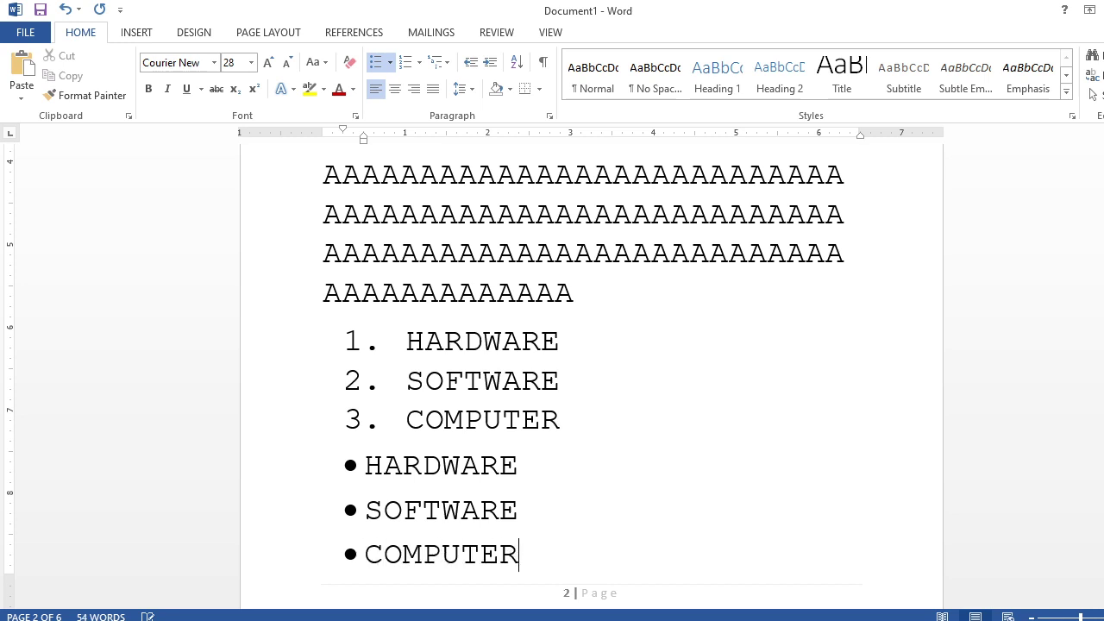
Insert an unnumbered blank line between the numbered list and the bulleted list
left_click(570, 431)
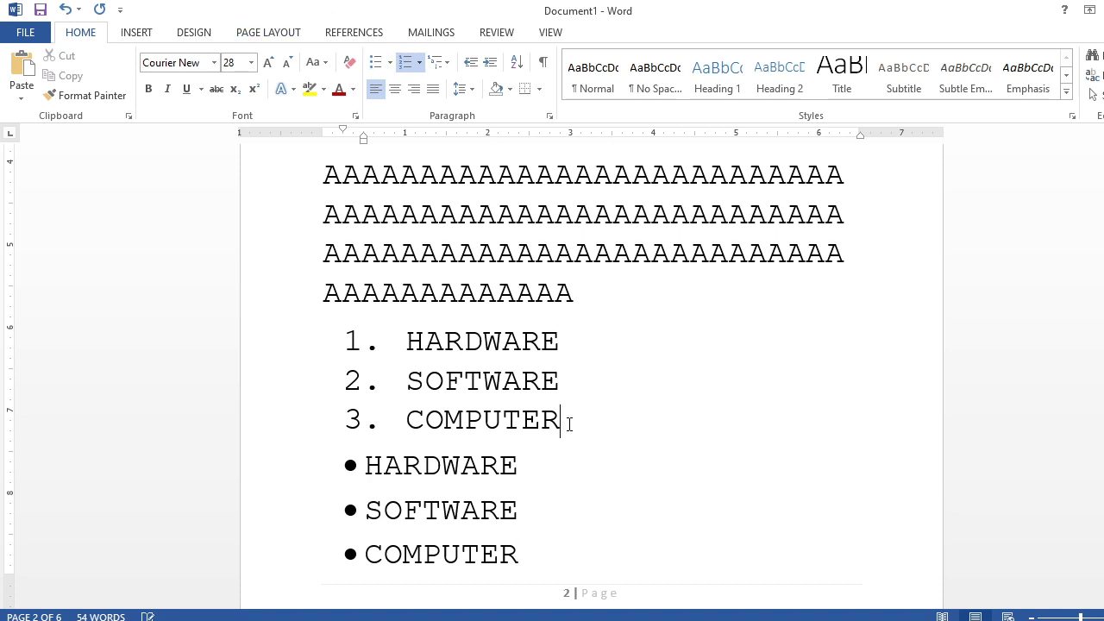
key("Return")
key("BackSpace")
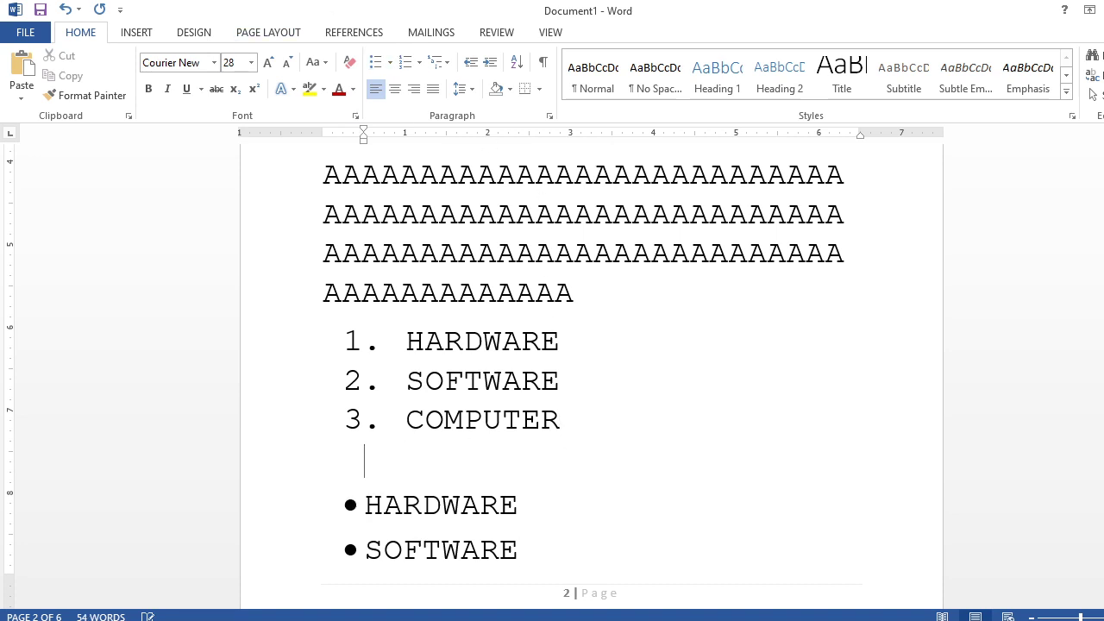
Insert blank lines below the last row of A's to push both lists onto page 3
scroll(764, 557, "down", 3)
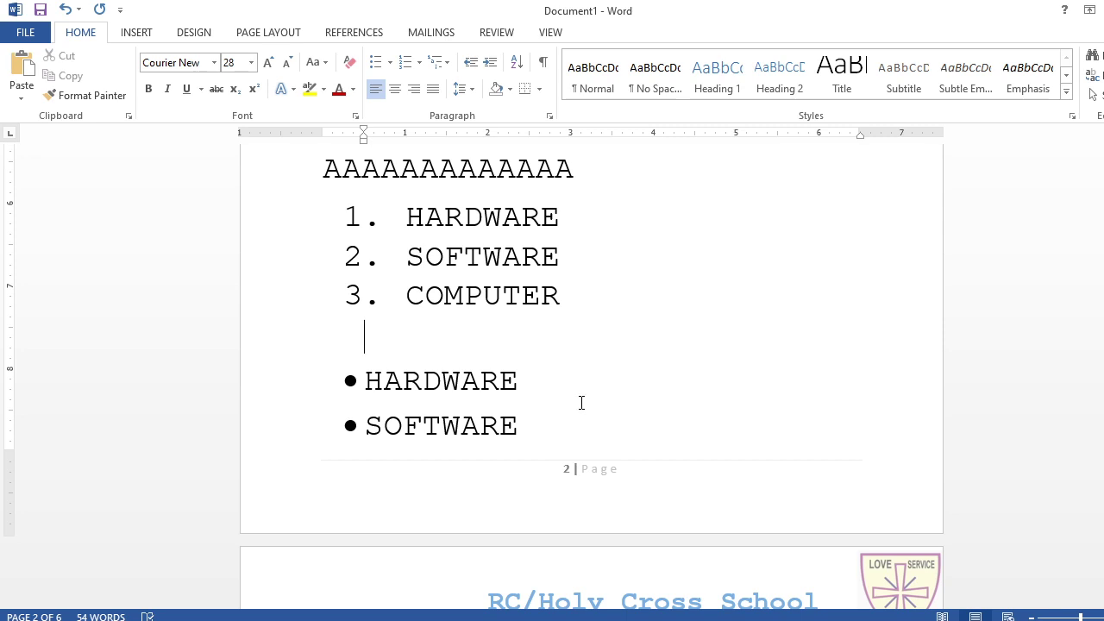
left_click(632, 164)
key("Return")
key("Return")
key("Return")
key("Return")
key("Return")
key("Return")
key("Return")
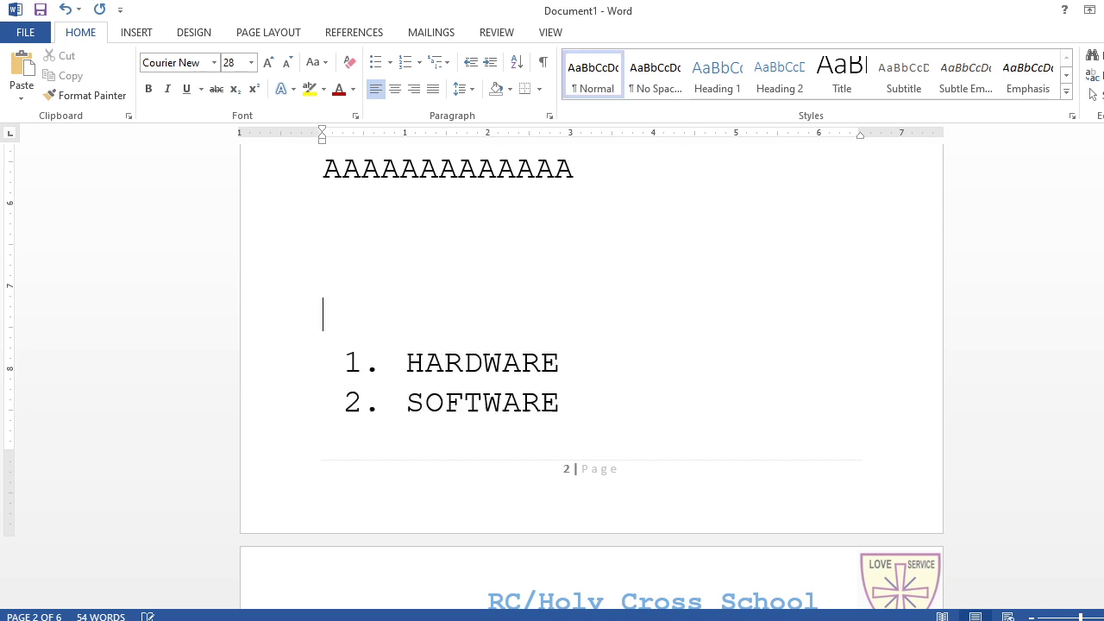
scroll(599, 264, "down", 9)
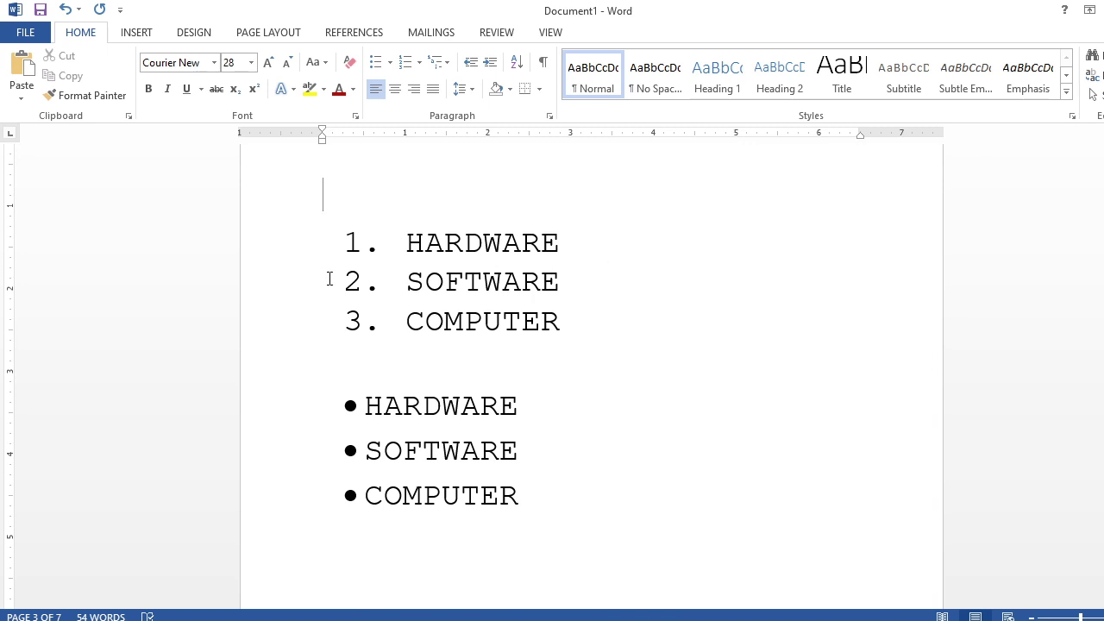
Set the starting value of the numbered list on page 3 to 5
left_click(355, 249)
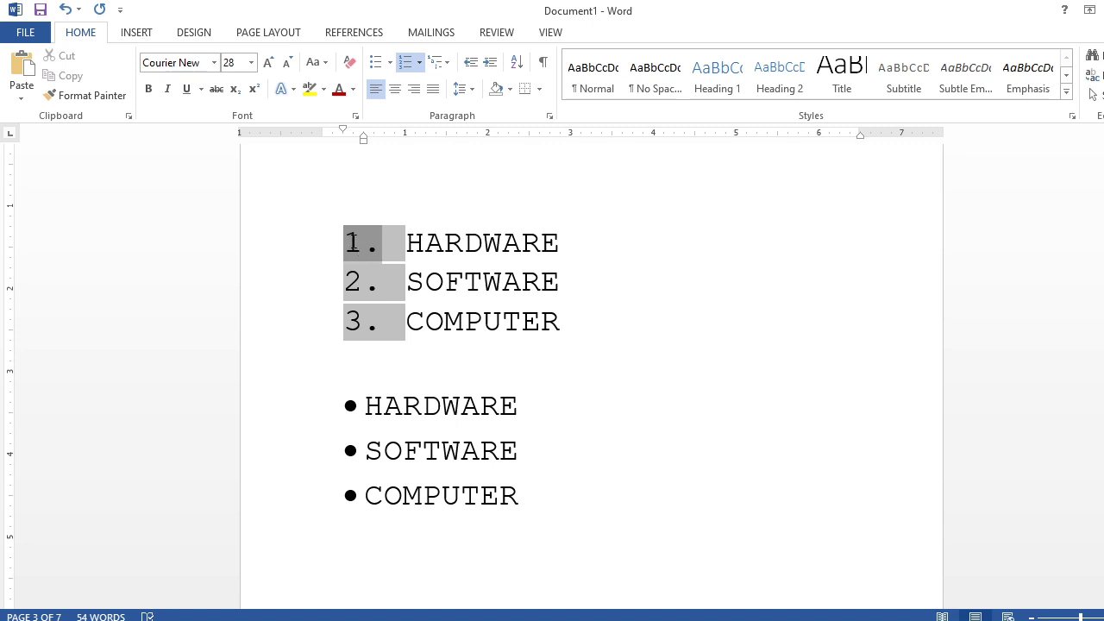
right_click(353, 243)
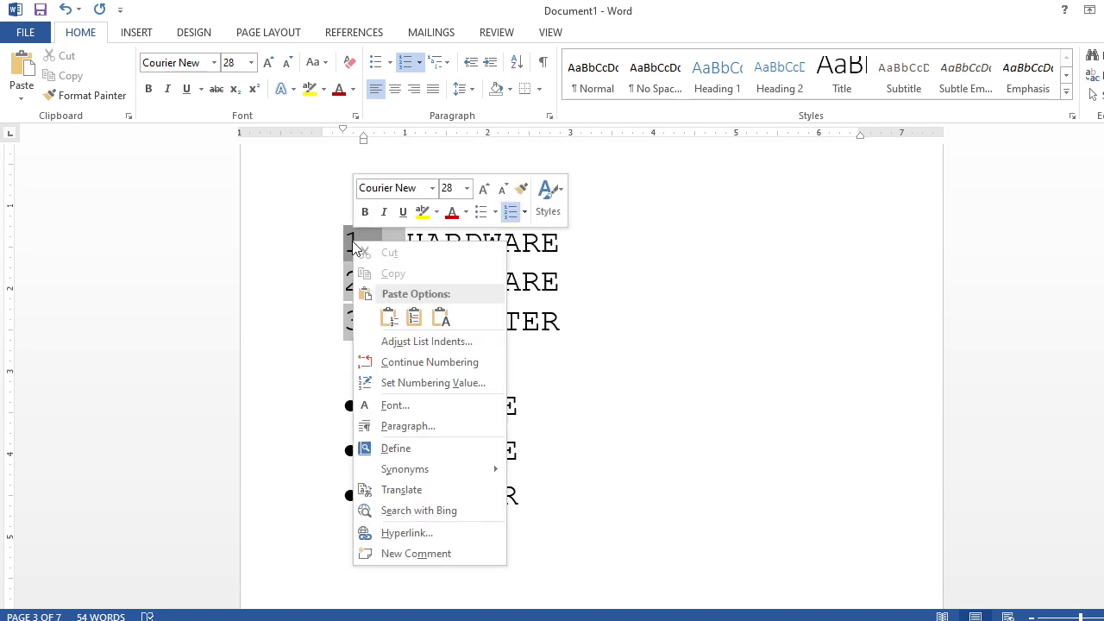
left_click(409, 390)
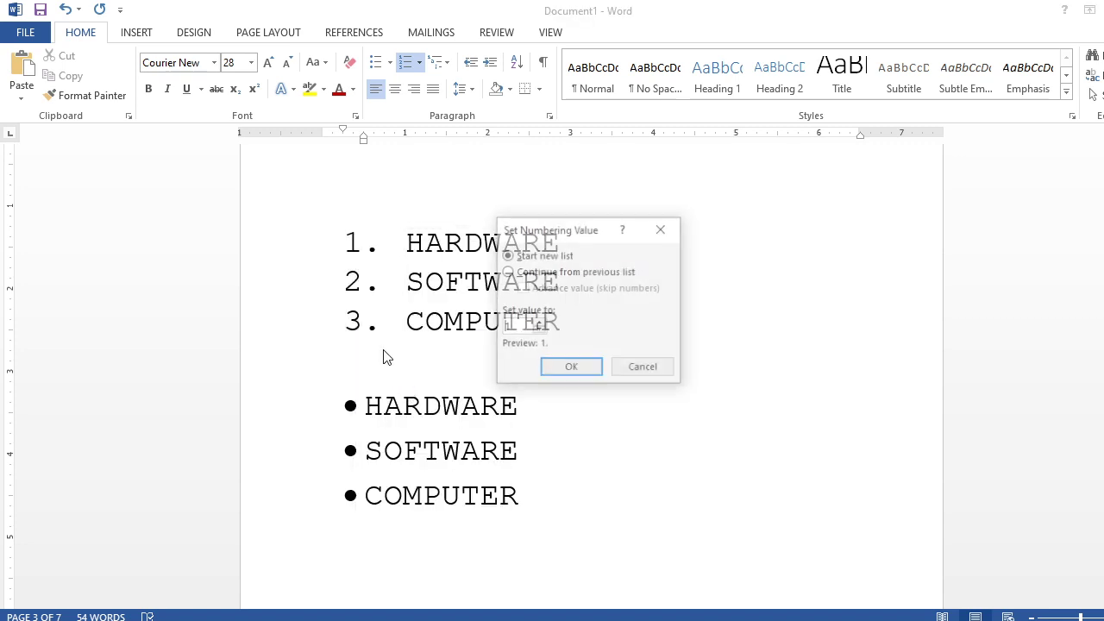
double_click(507, 327)
type("15")
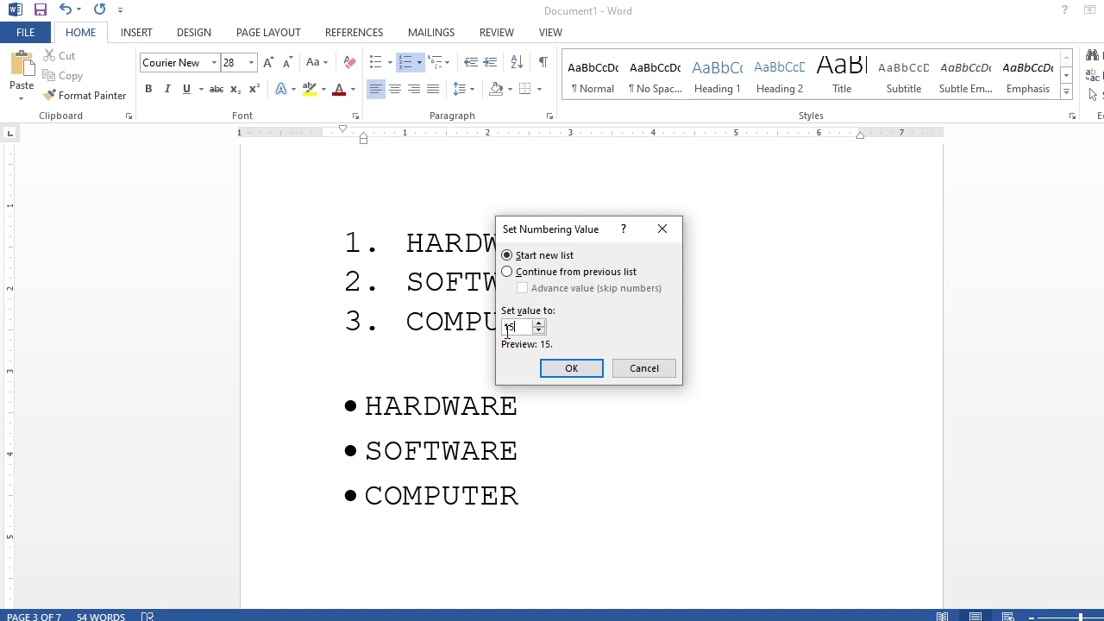
key("BackSpace")
key("BackSpace")
type("5")
left_click(548, 365)
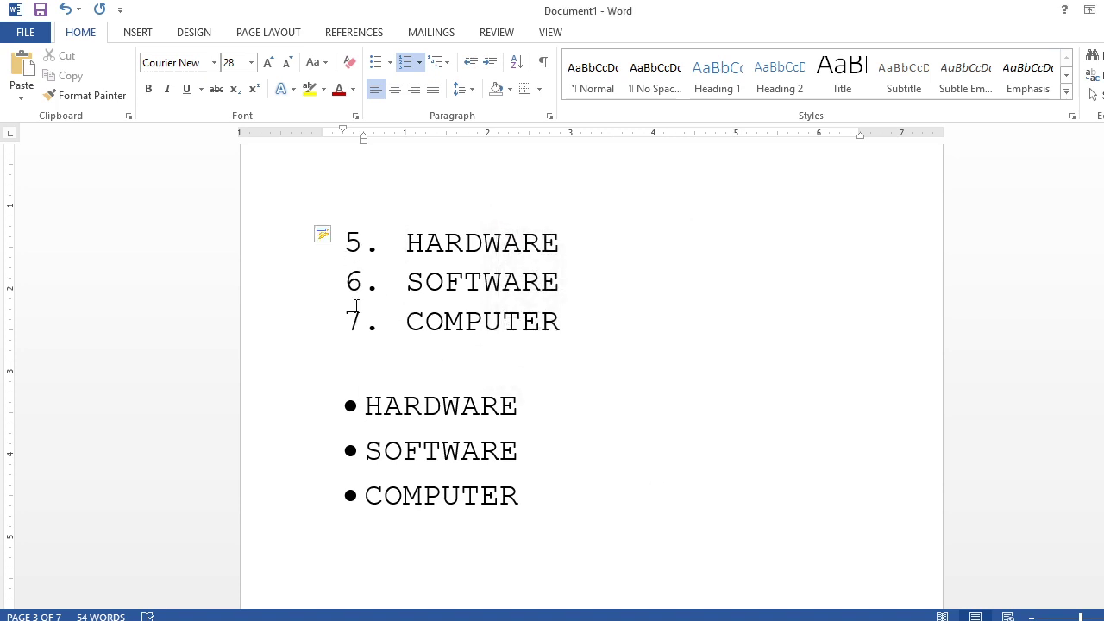
View the numbering value settings of the numbered list again and close them without changes
left_click(354, 245)
right_click(354, 244)
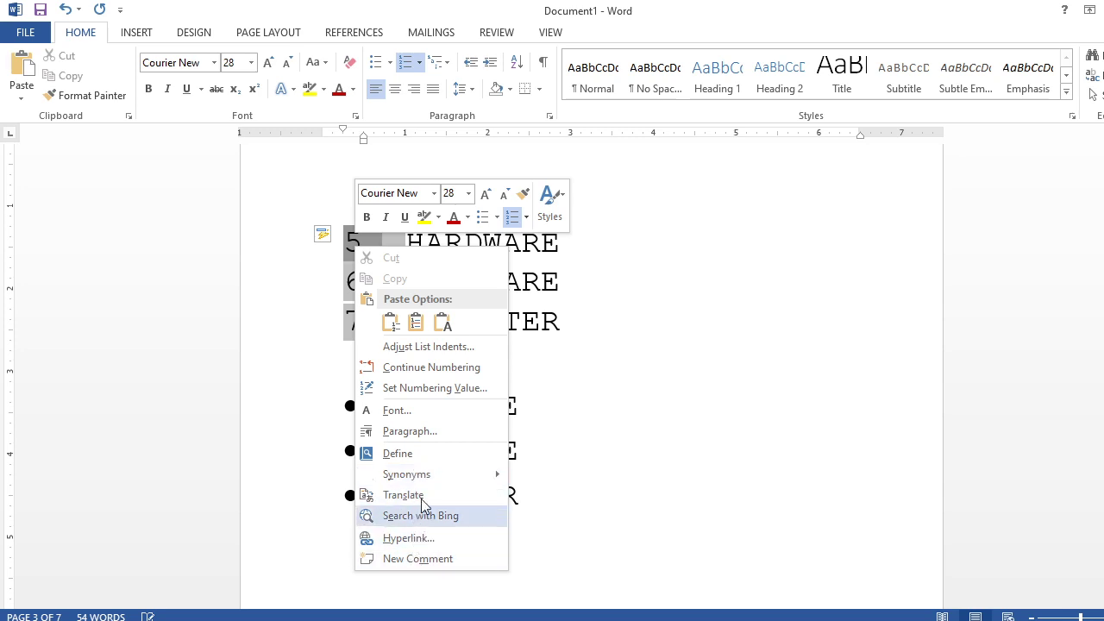
left_click(423, 390)
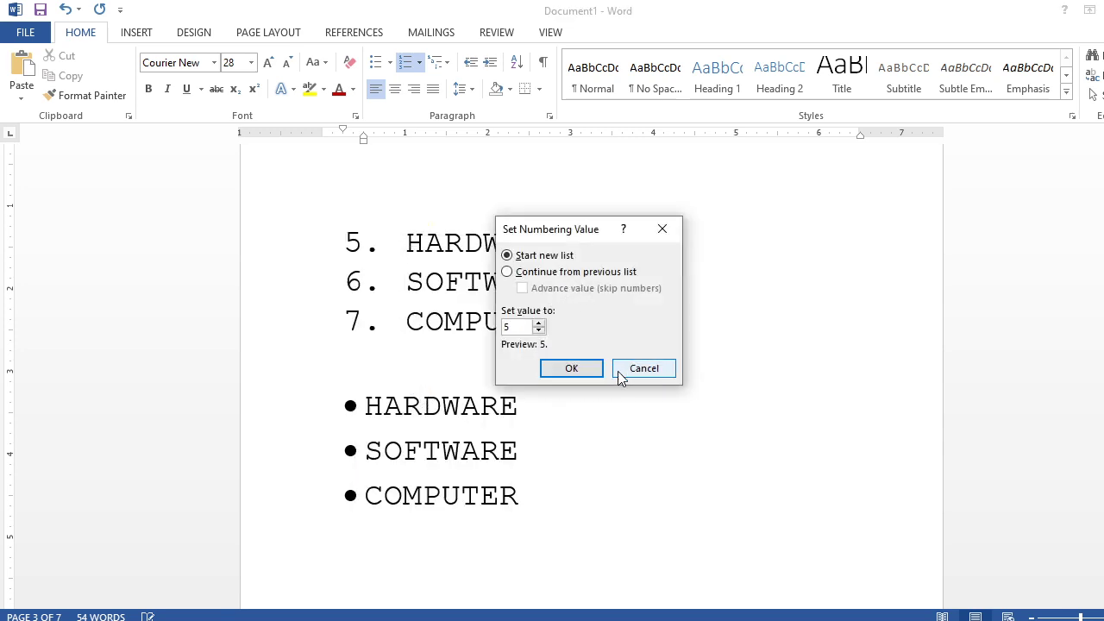
left_click(643, 369)
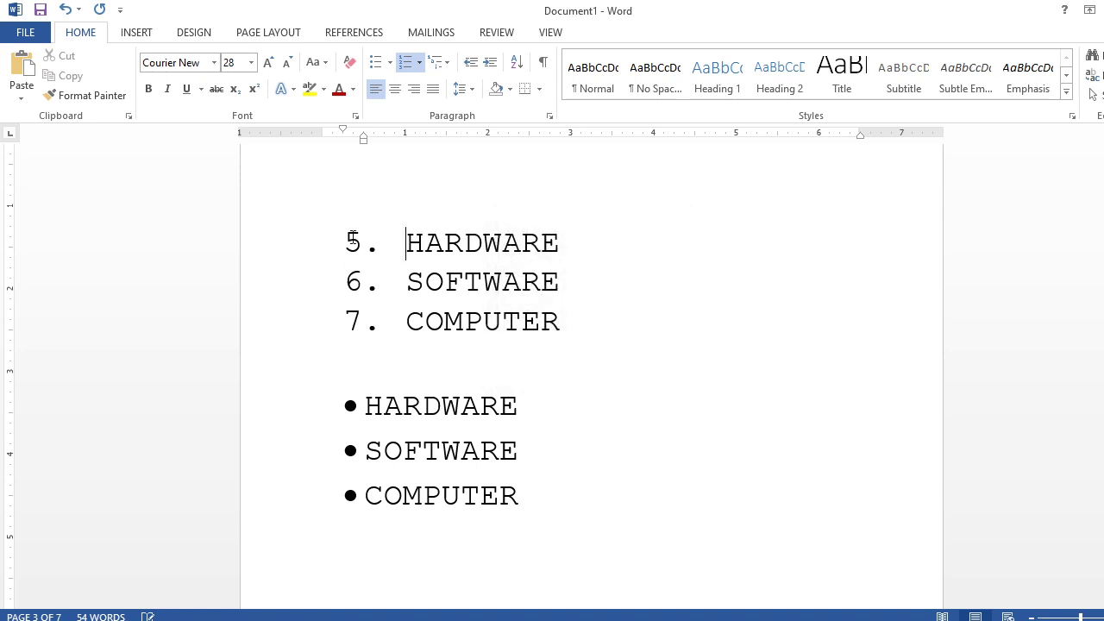
Change the format of the three numbered items to 1) 2) 3), and finally to A. B. C
left_click_drag(567, 311, 520, 320)
left_click(320, 235)
left_click(419, 62)
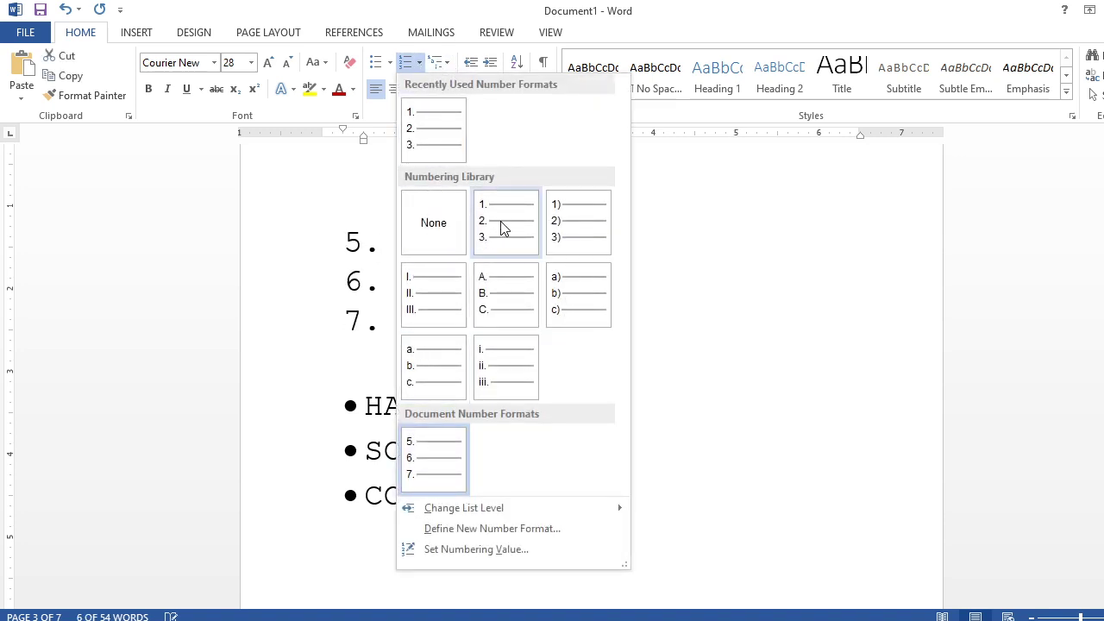
left_click(569, 234)
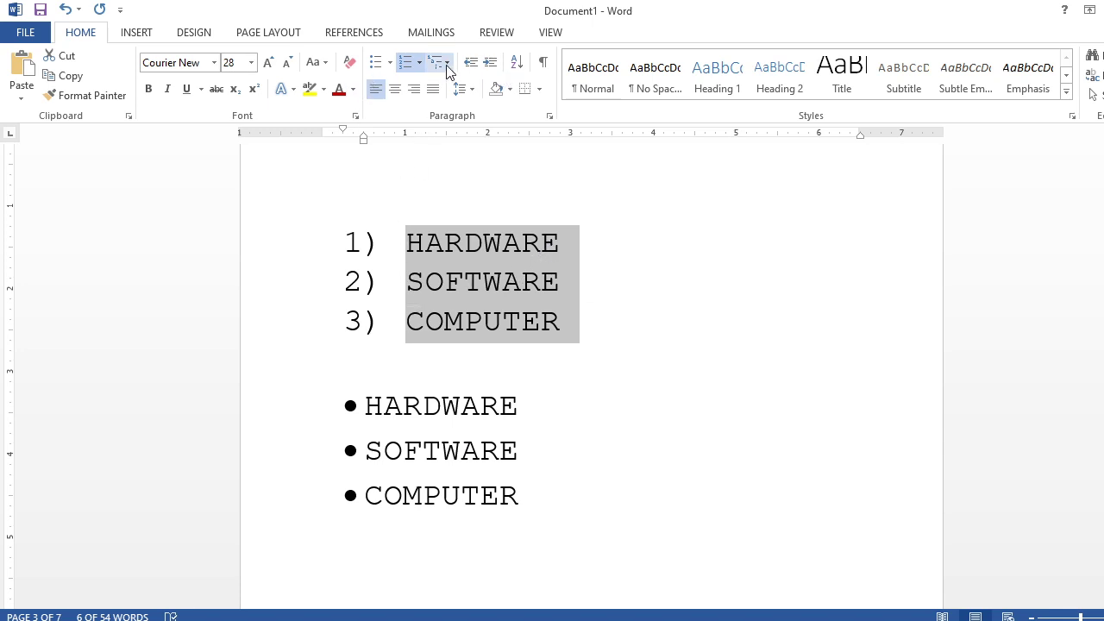
left_click(419, 62)
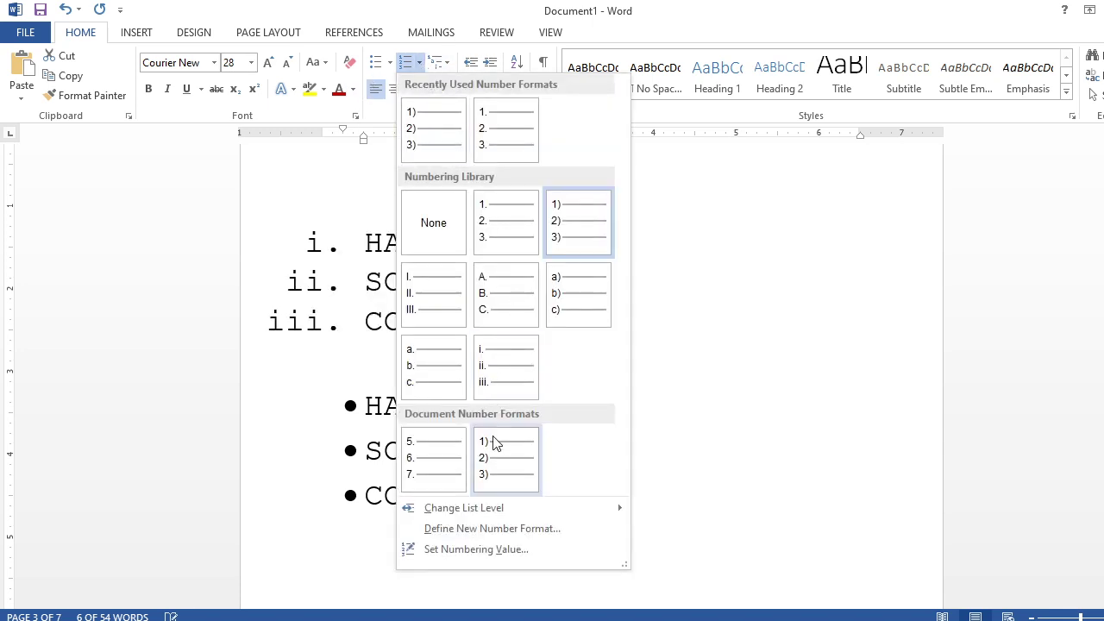
left_click(489, 306)
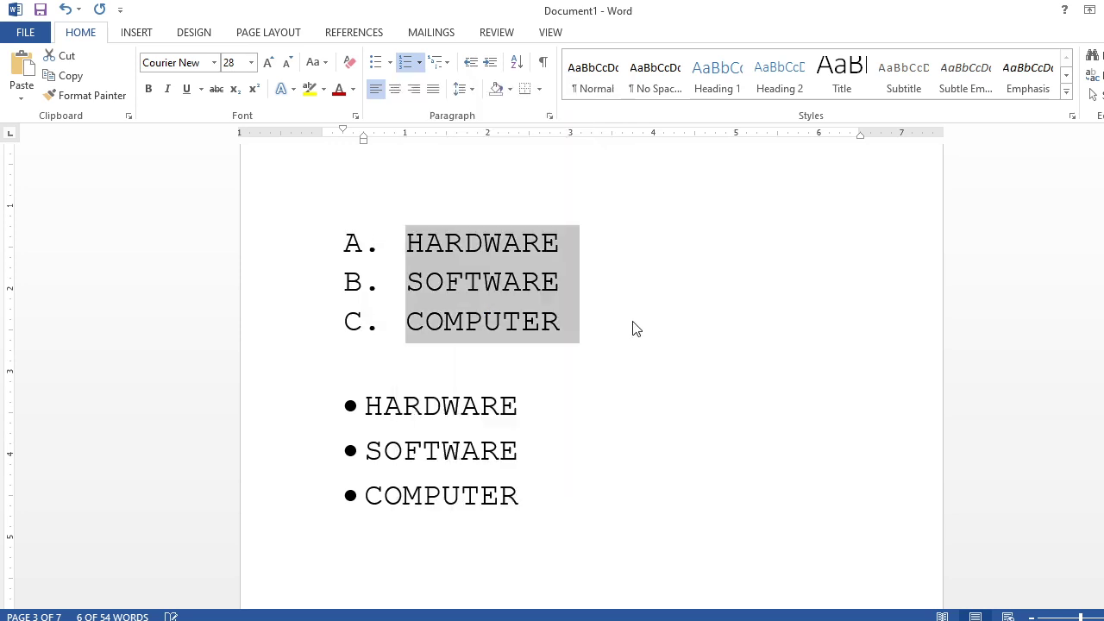
left_click(670, 345)
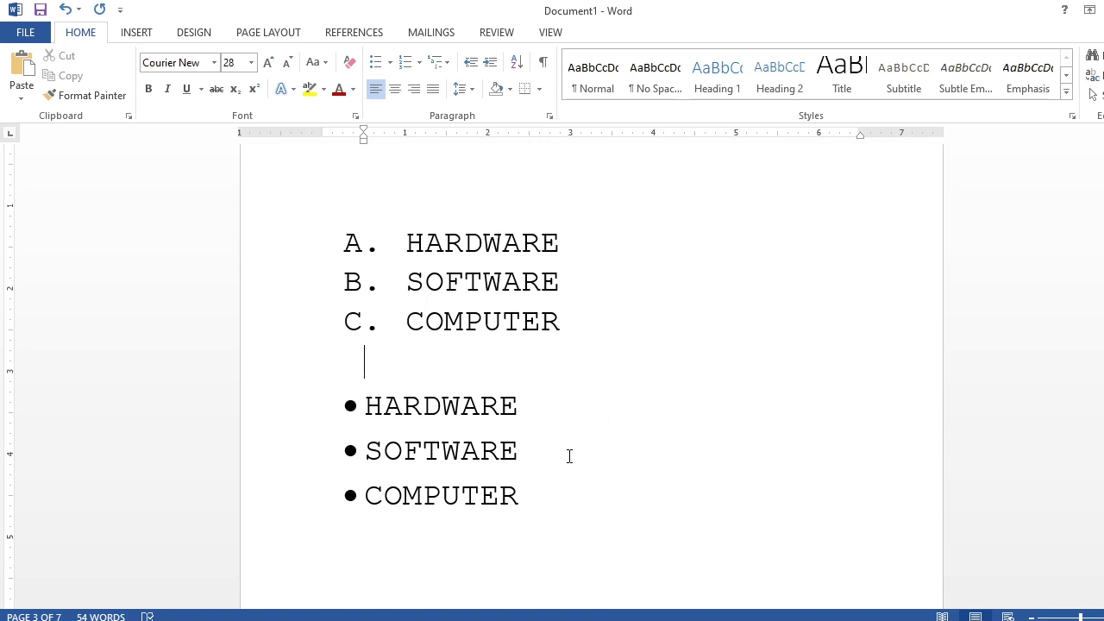
Change the round bullets of the HARDWARE, SOFTWARE, COMPUTER list on page 3 to the four-diamond bullet style
left_click(388, 433)
left_click(350, 407)
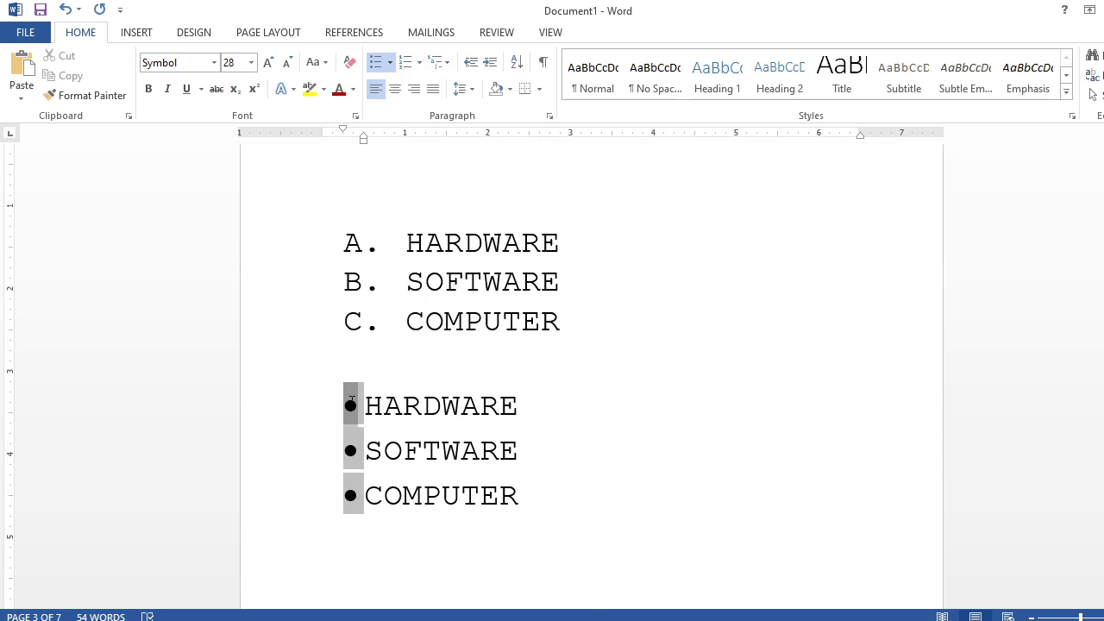
right_click(351, 400)
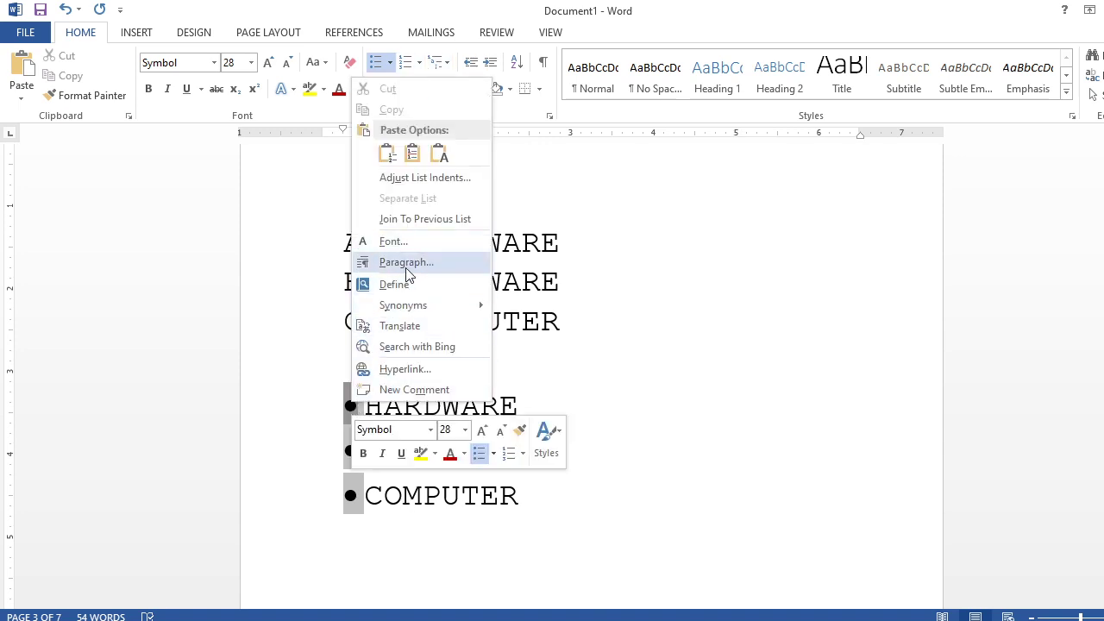
left_click(622, 378)
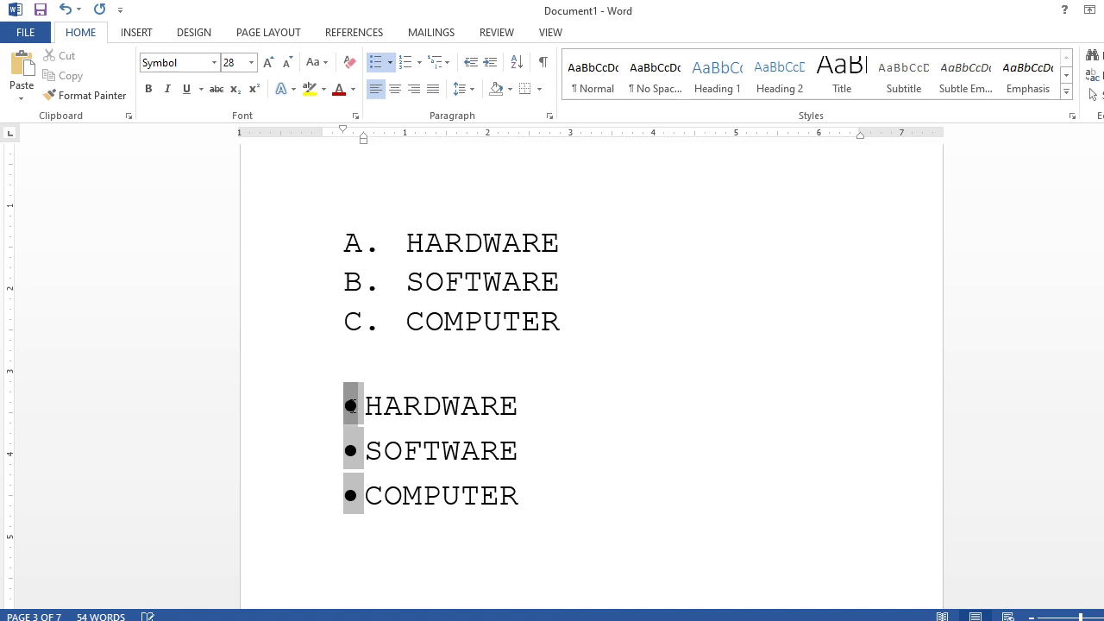
left_click(390, 62)
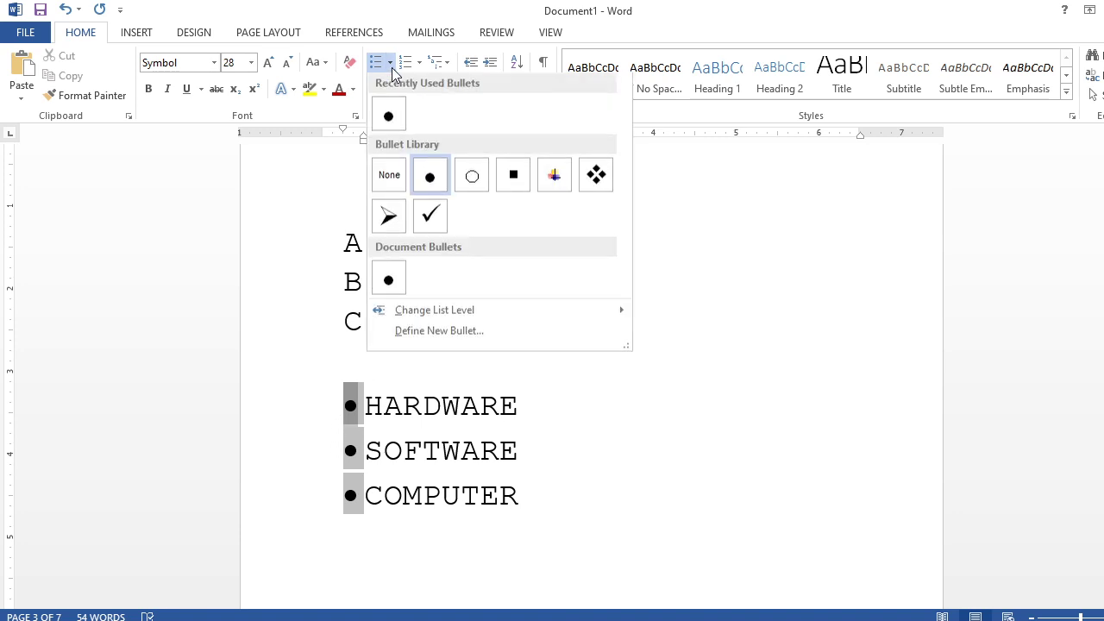
left_click(594, 182)
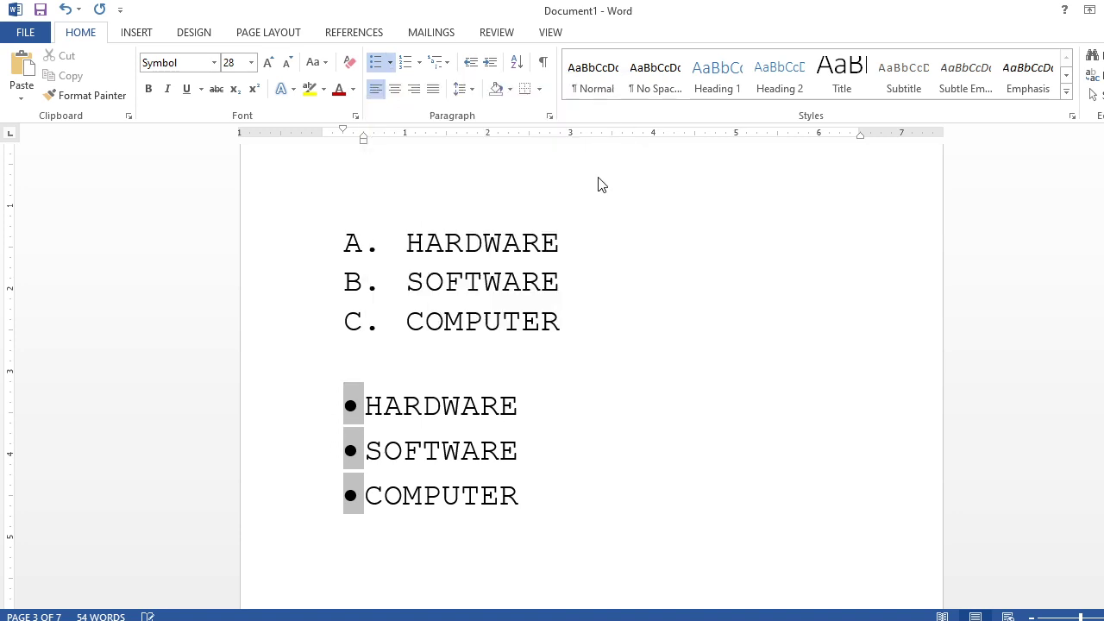
Define a new bullet from the Wingdings airplane symbol, character code 81, and apply it to the bulleted list on page 3
left_click(357, 399)
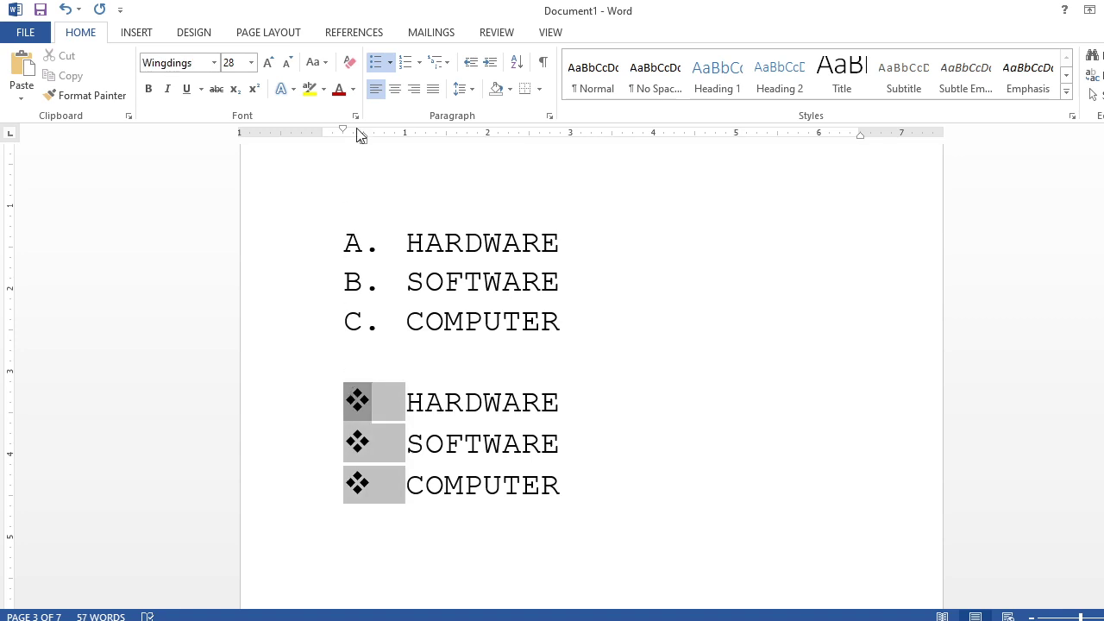
left_click(390, 62)
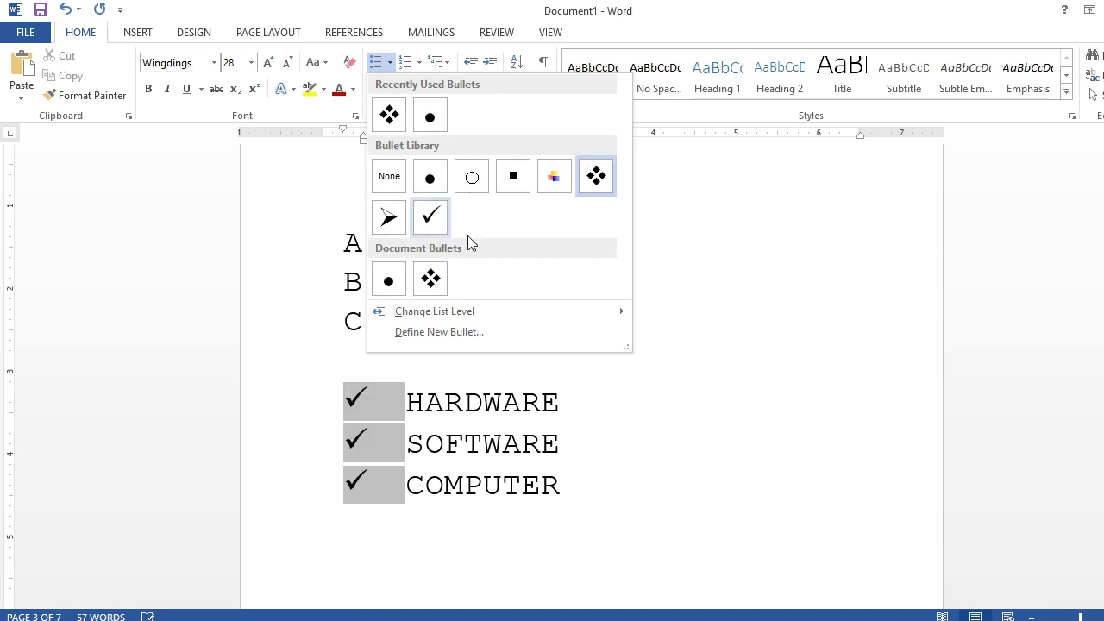
left_click(430, 336)
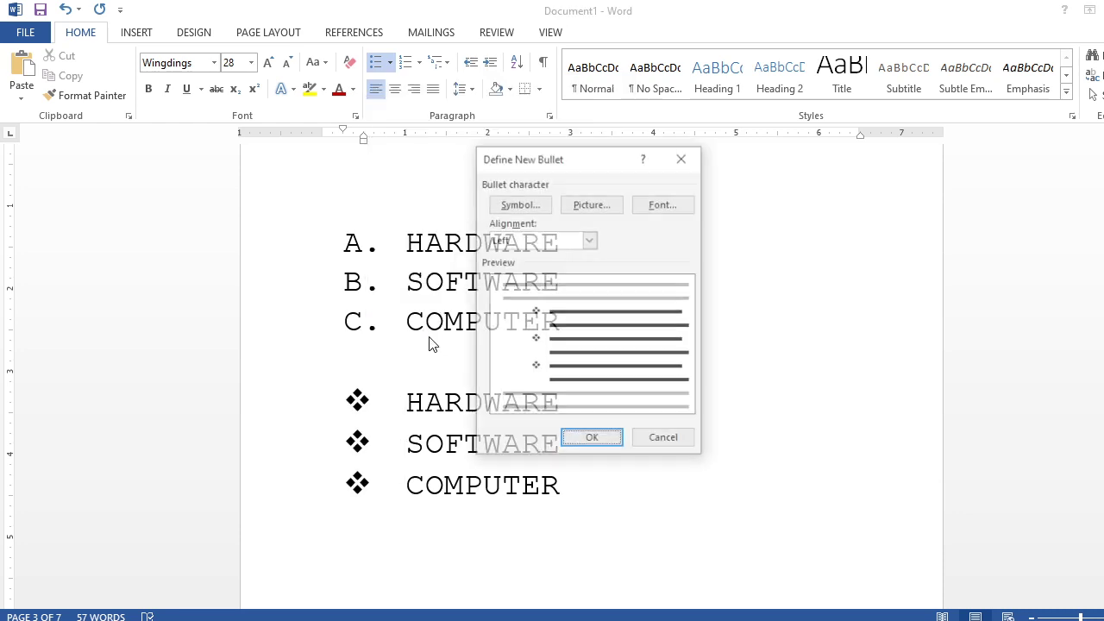
left_click(522, 206)
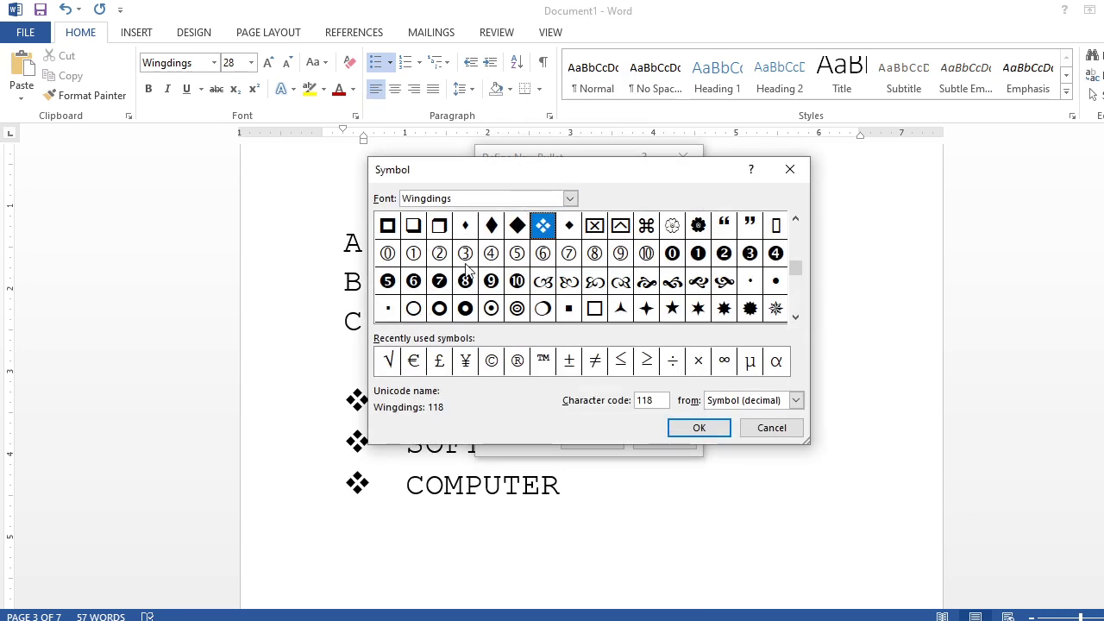
left_click_drag(796, 268, 792, 228)
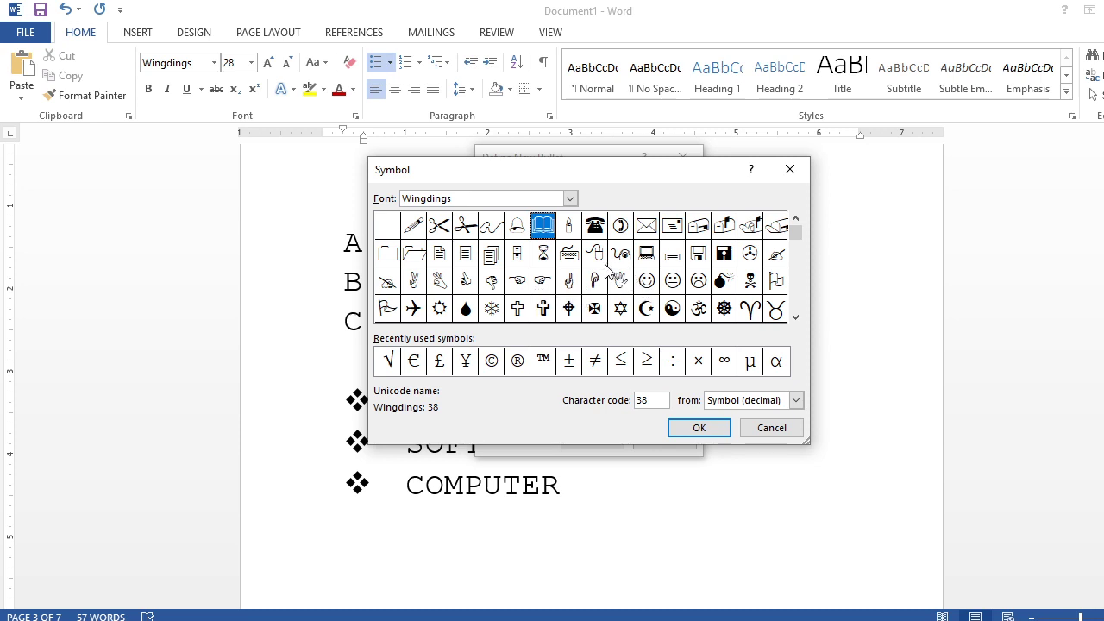
left_click(415, 313)
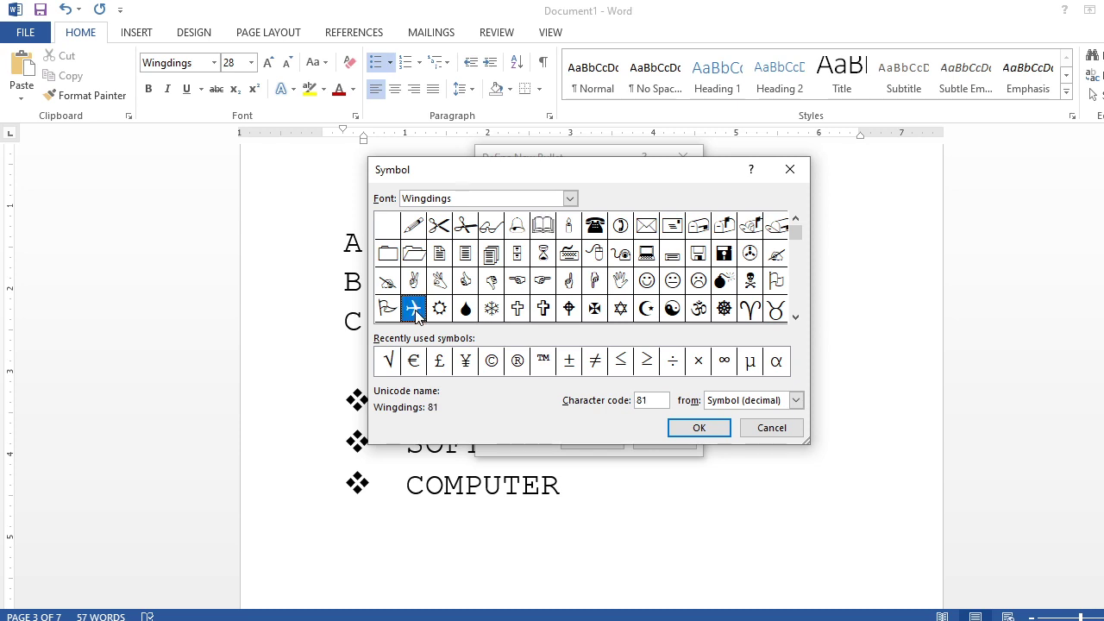
left_click(681, 426)
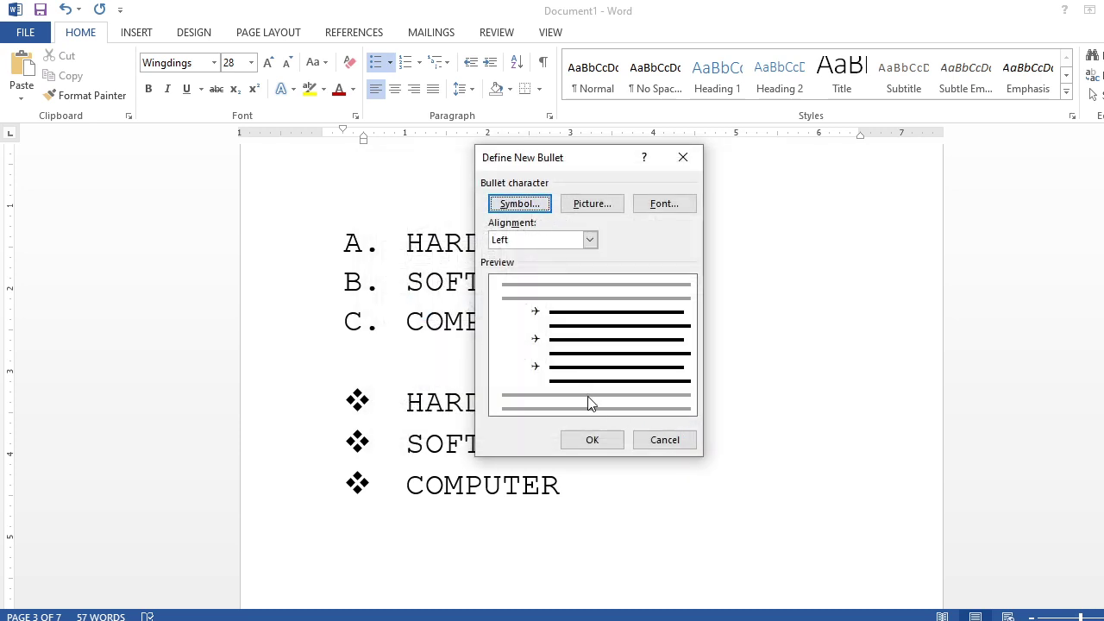
left_click(593, 441)
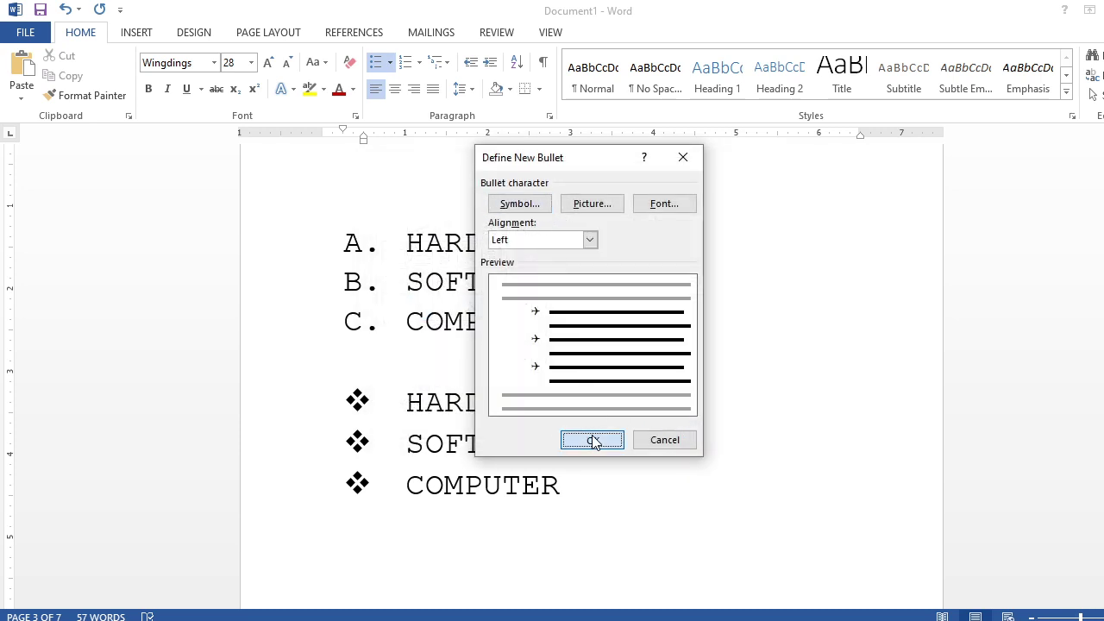
Enlarge the airplane bullets to 72 pt and colour them red
left_click(365, 404)
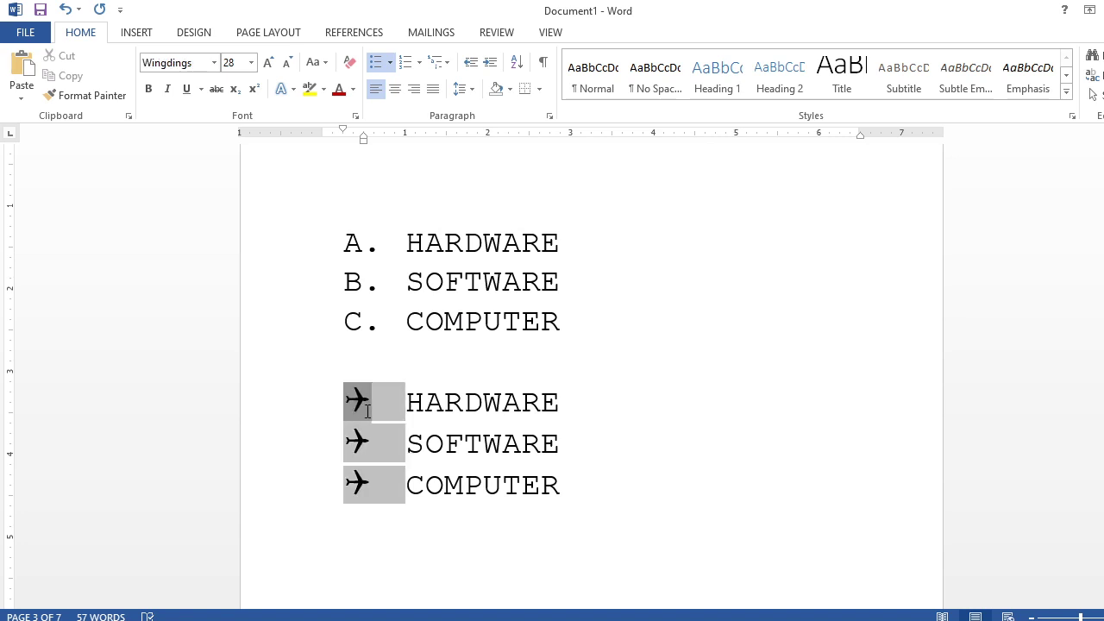
key("ctrl+shift+period")
key("ctrl+shift+period")
key("ctrl+shift+period")
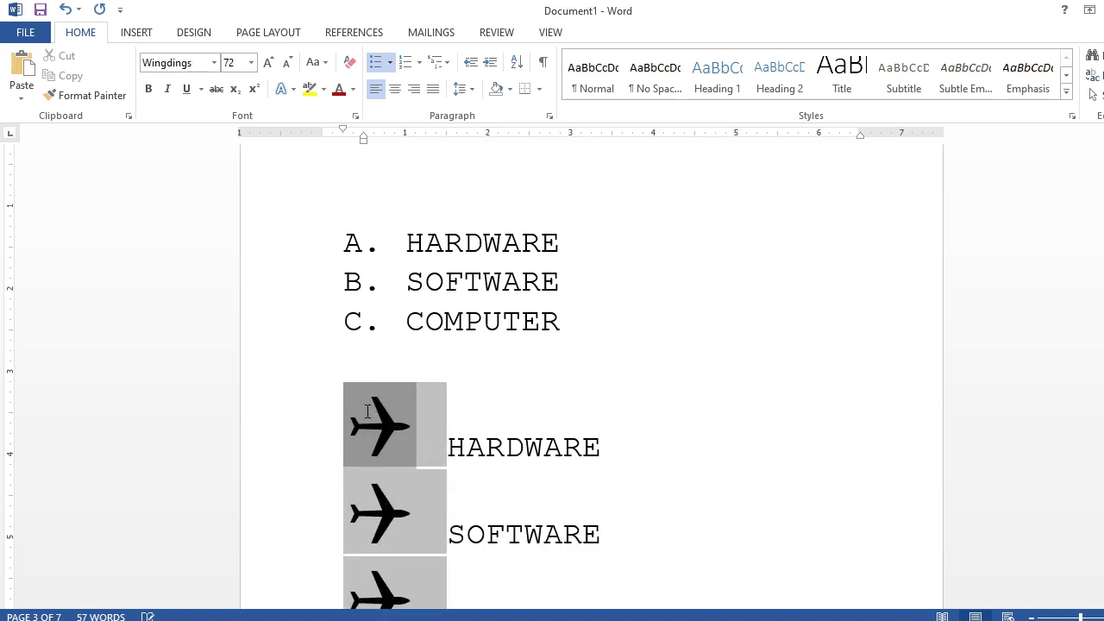
left_click(339, 90)
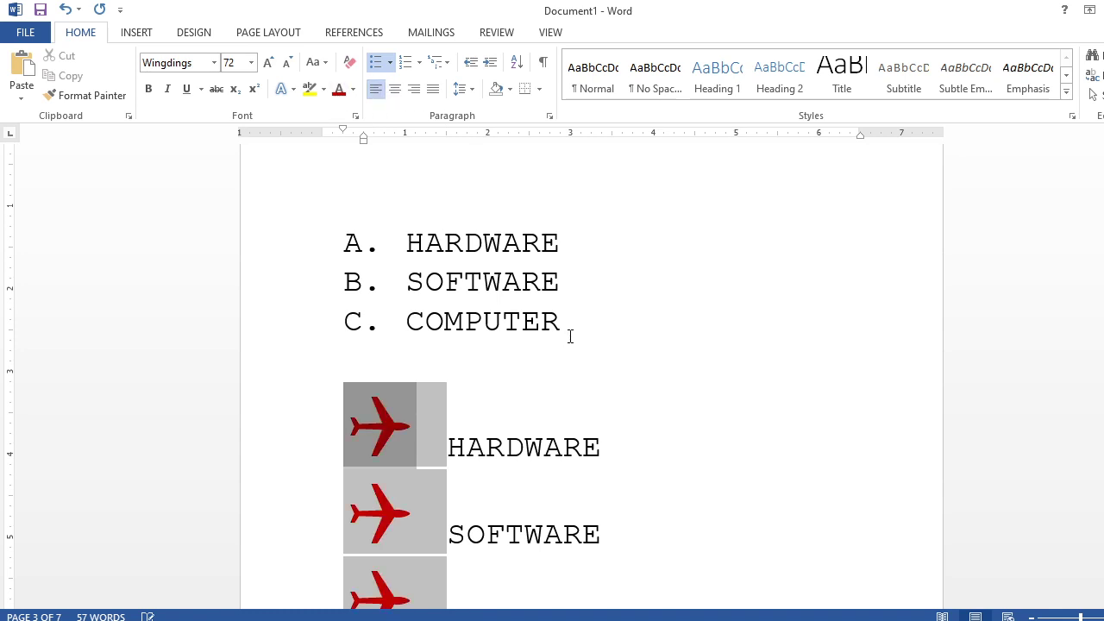
left_click(643, 376)
scroll(648, 387, "down", 3)
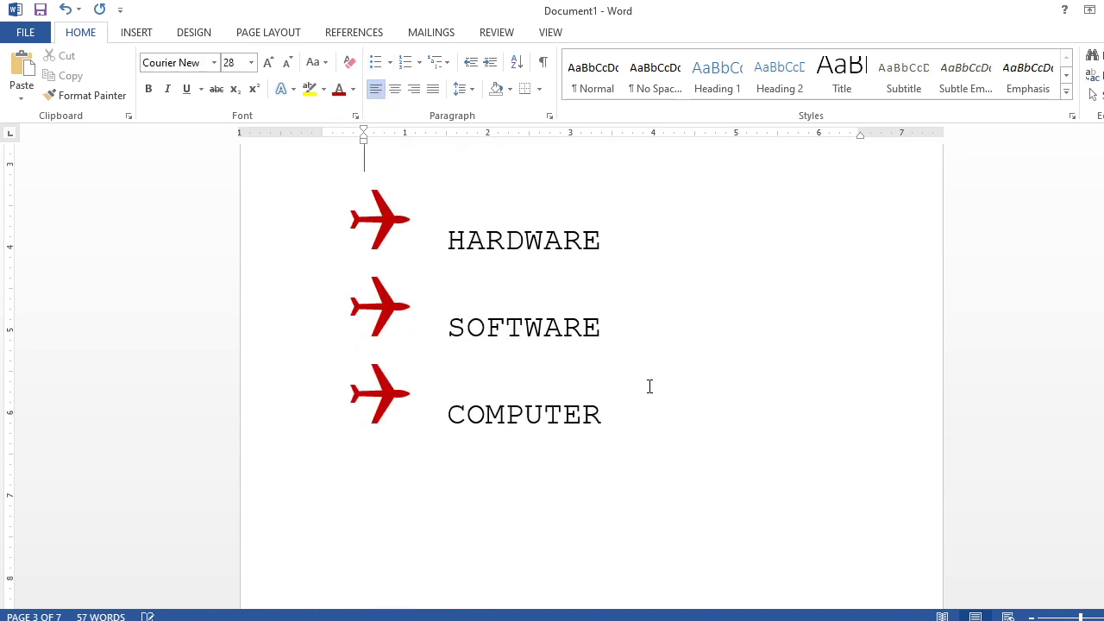
Underline the covered topics in the page 1 topic list with the screen annotation pen, and clear the marks
scroll(650, 387, "up", 10)
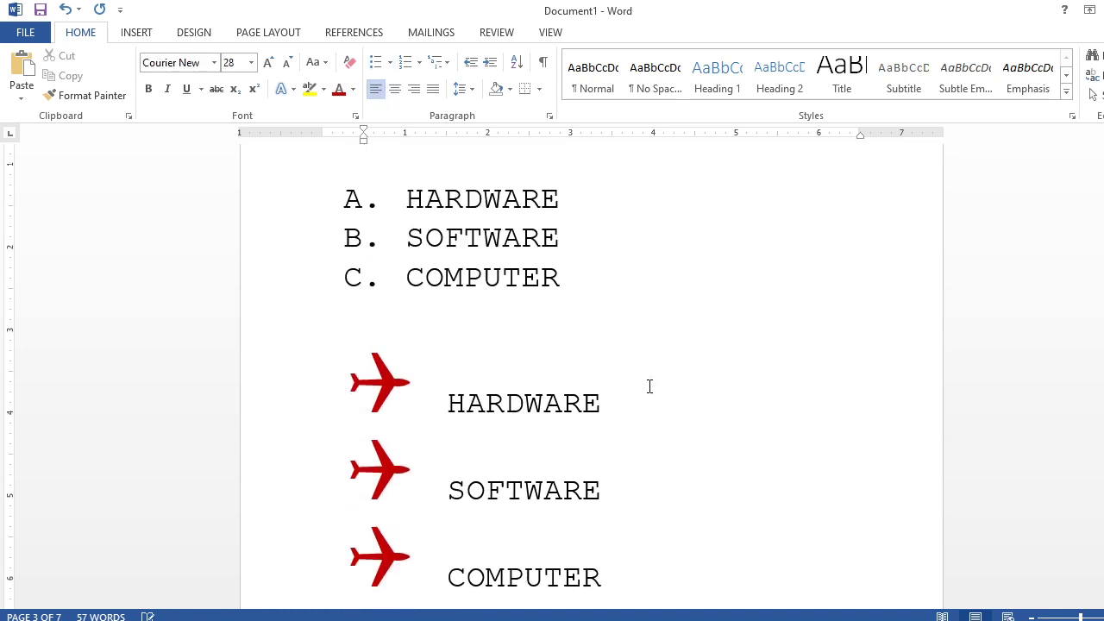
scroll(649, 387, "up", 10)
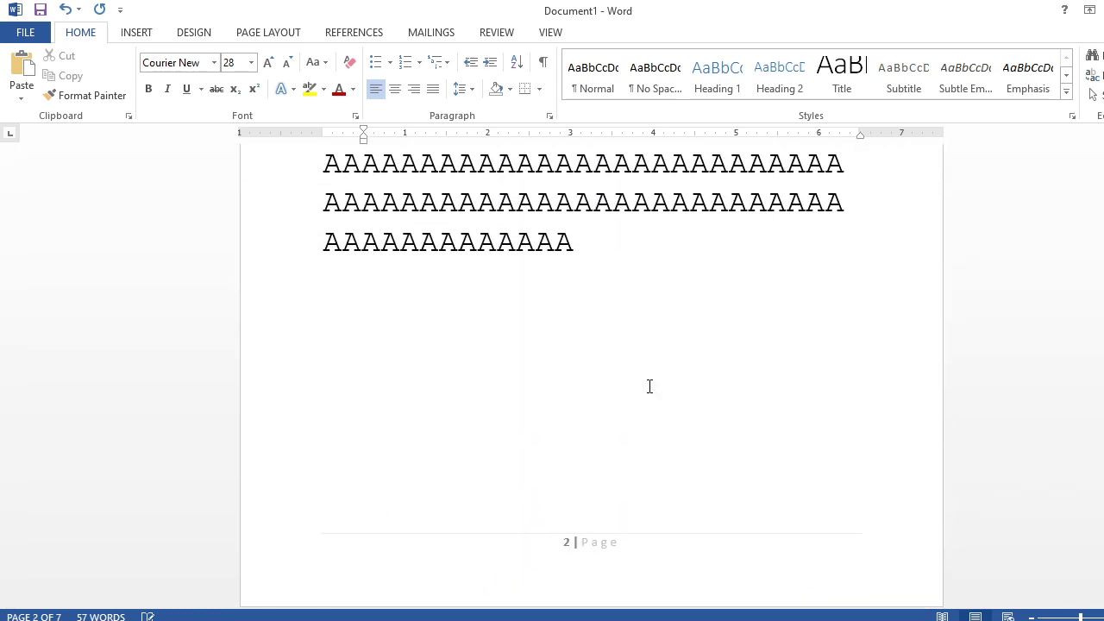
scroll(648, 385, "up", 5)
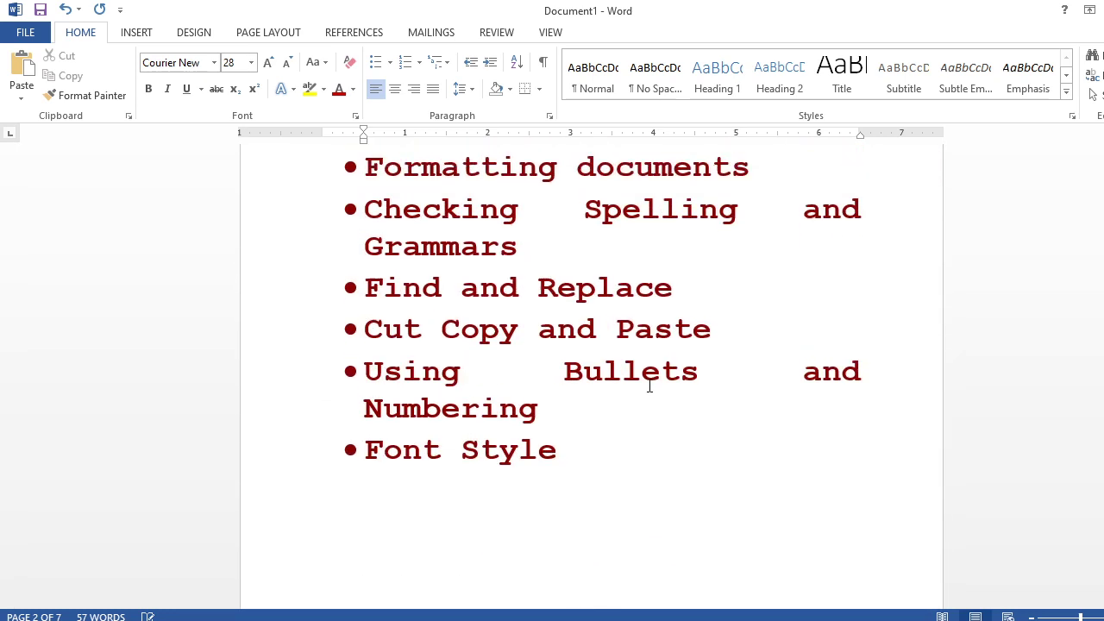
scroll(649, 388, "down", 1)
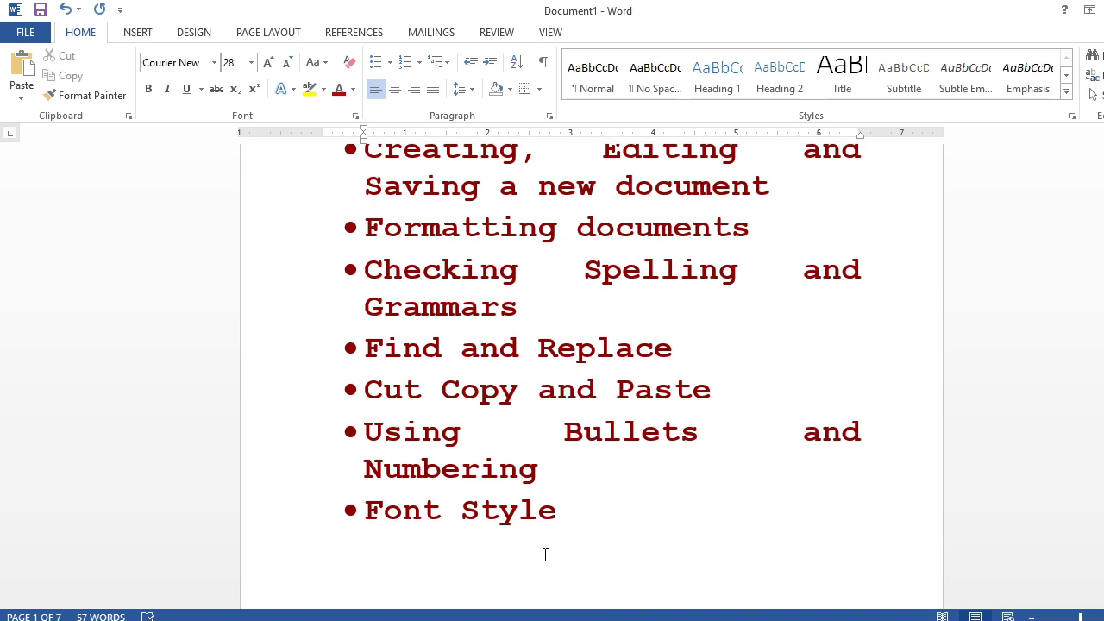
left_click(570, 520)
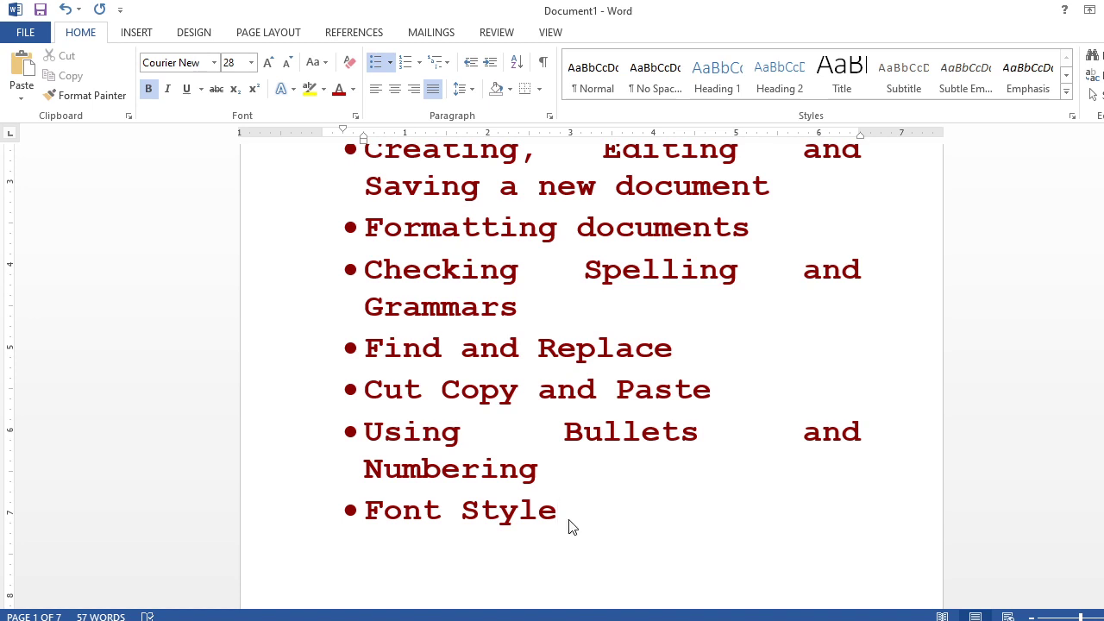
left_click_drag(394, 536, 612, 525)
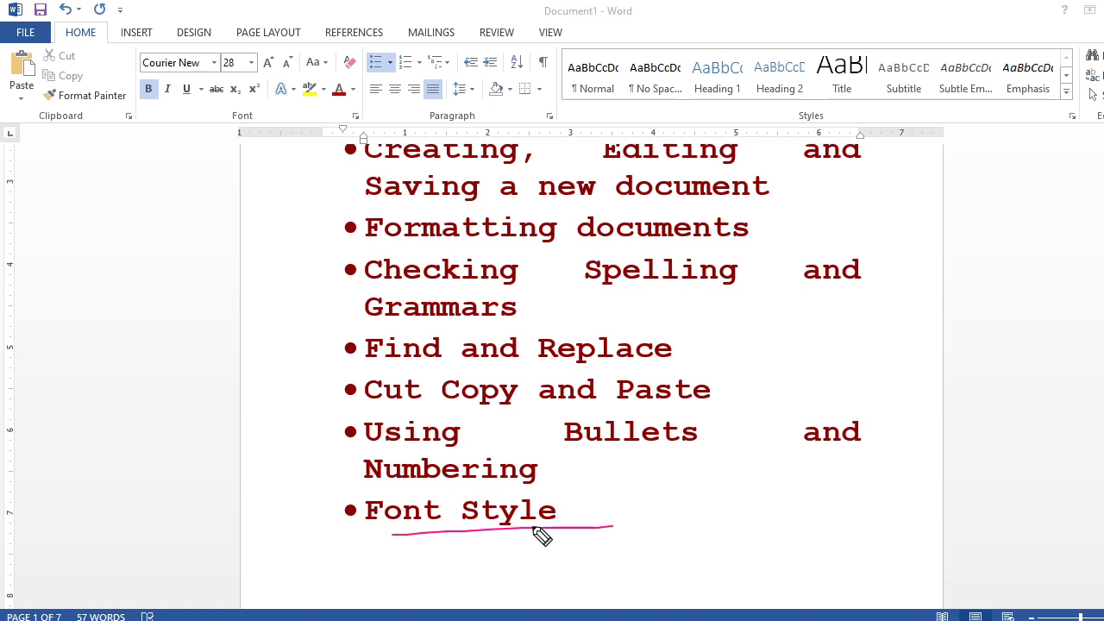
left_click_drag(398, 447, 745, 449)
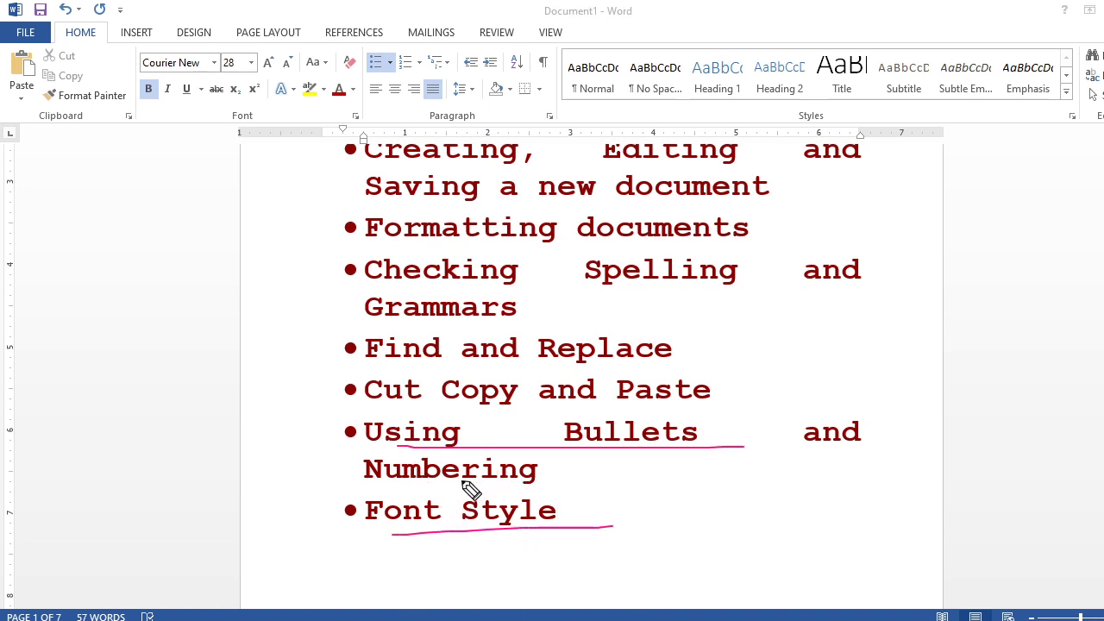
left_click_drag(458, 480, 501, 479)
left_click_drag(405, 368, 695, 366)
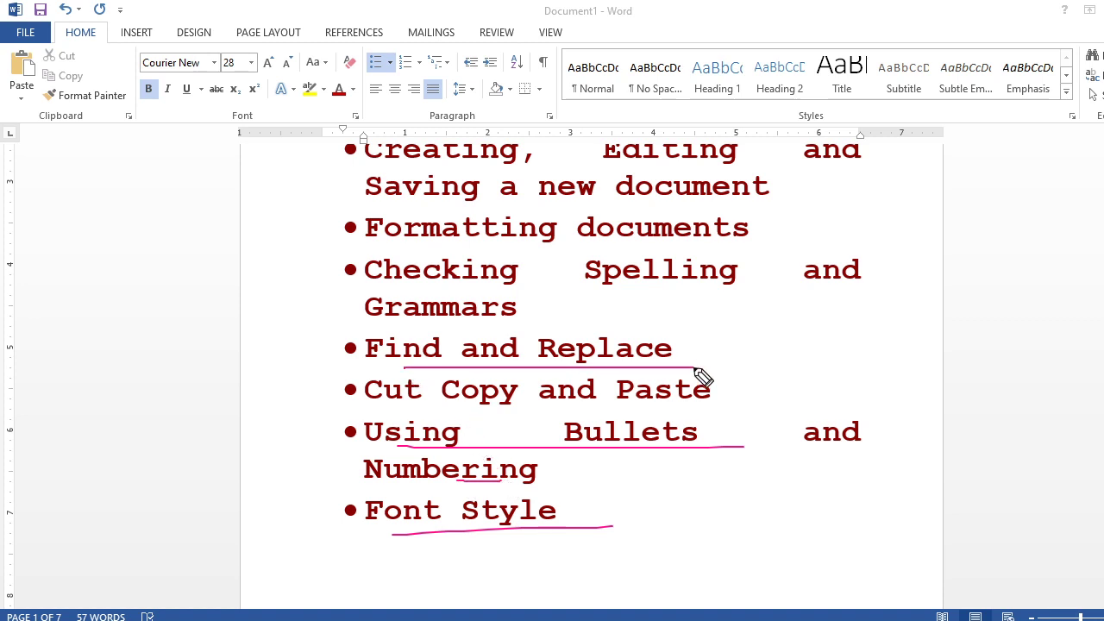
left_click_drag(625, 300, 693, 300)
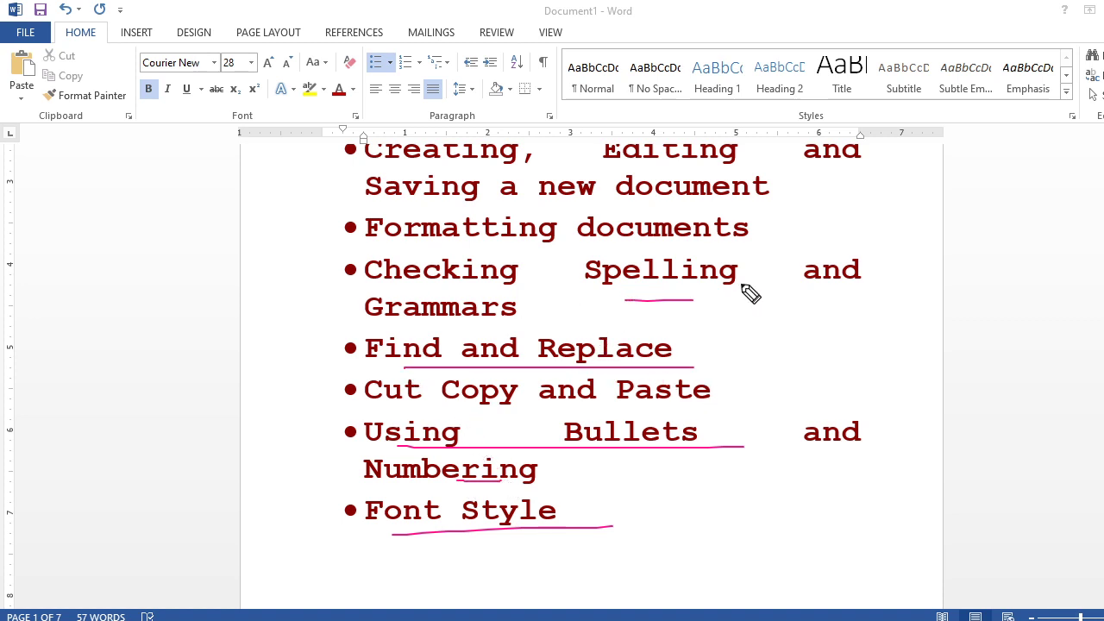
left_click_drag(676, 261, 720, 252)
left_click_drag(367, 317, 435, 318)
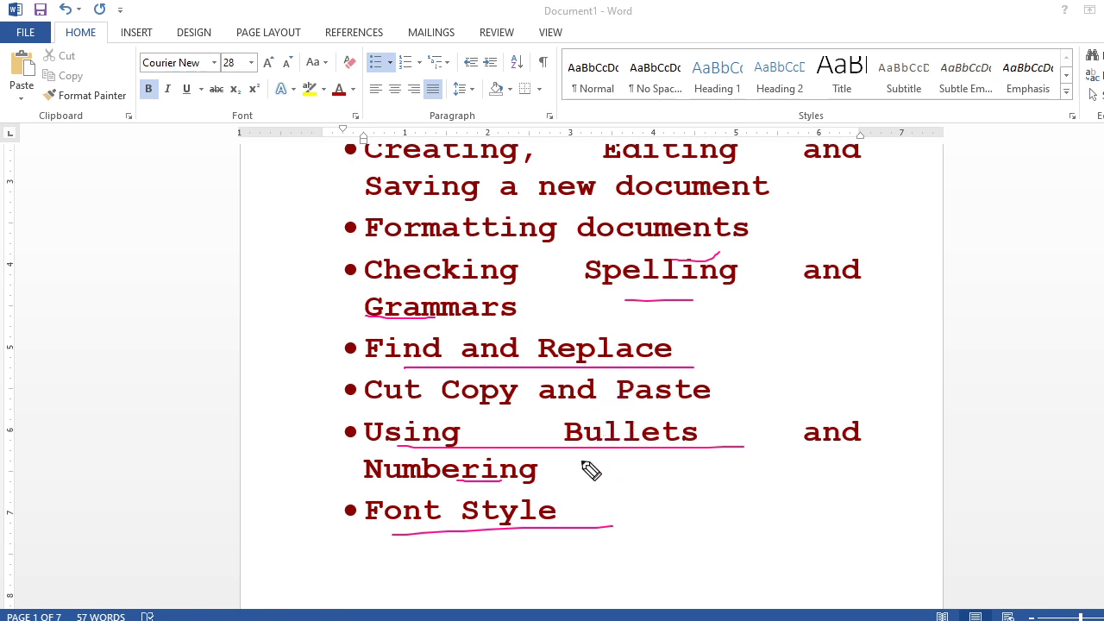
left_click_drag(463, 254, 629, 254)
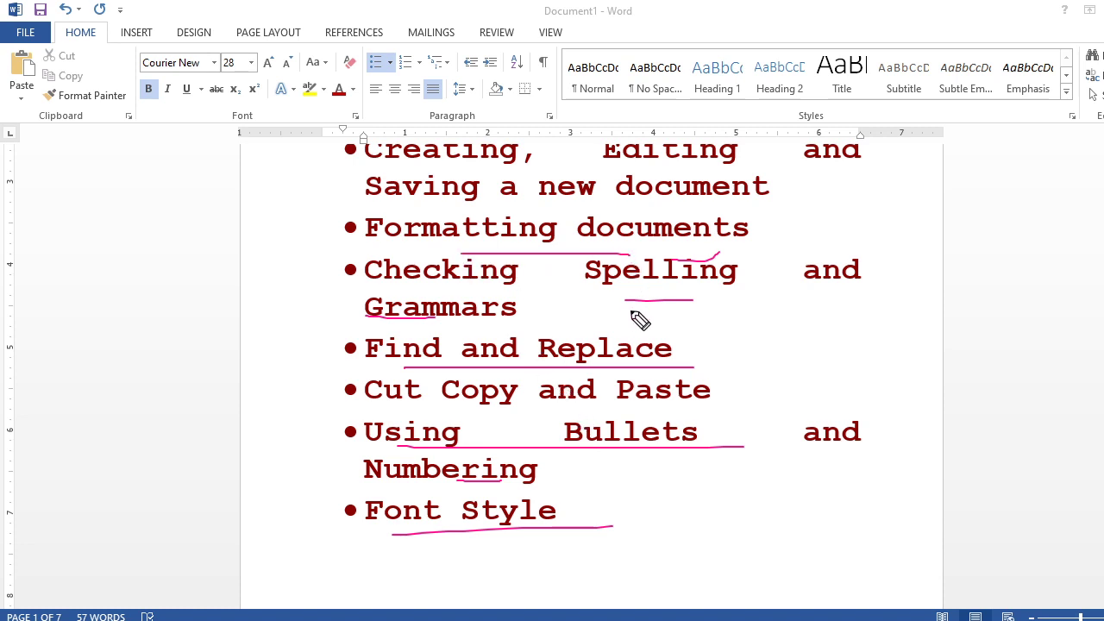
left_click_drag(464, 172, 818, 162)
left_click_drag(422, 196, 625, 198)
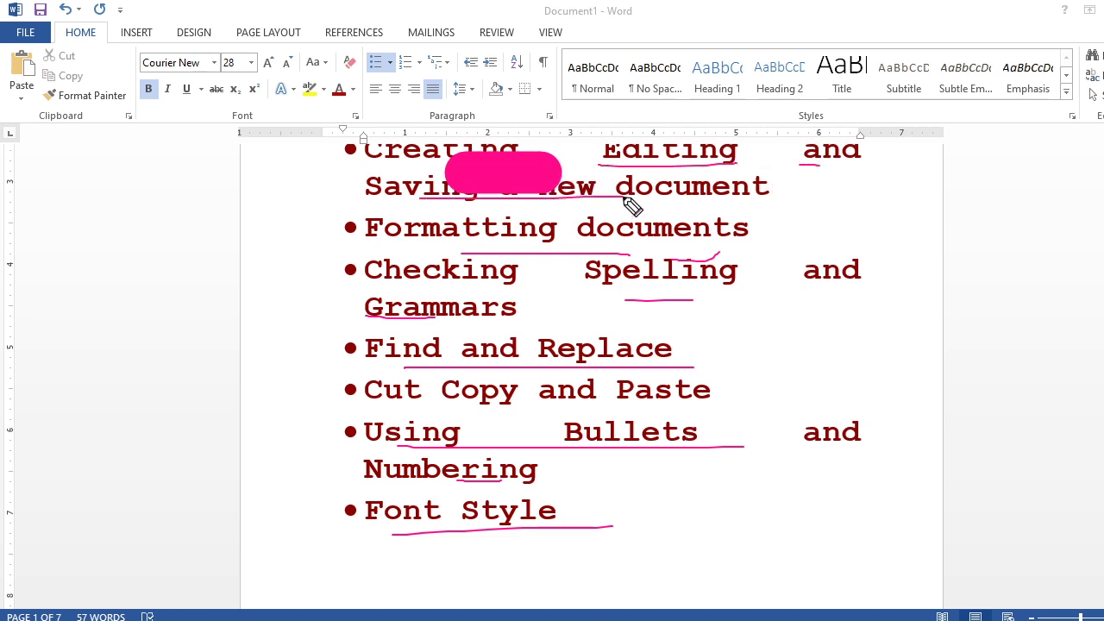
key("super+shift+s")
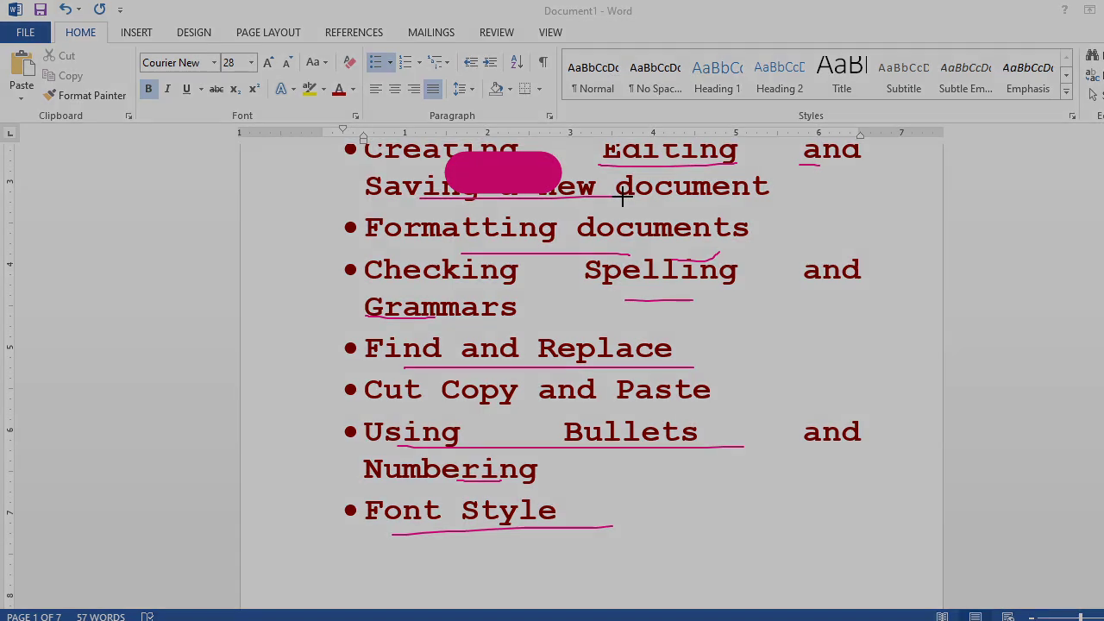
key("Escape")
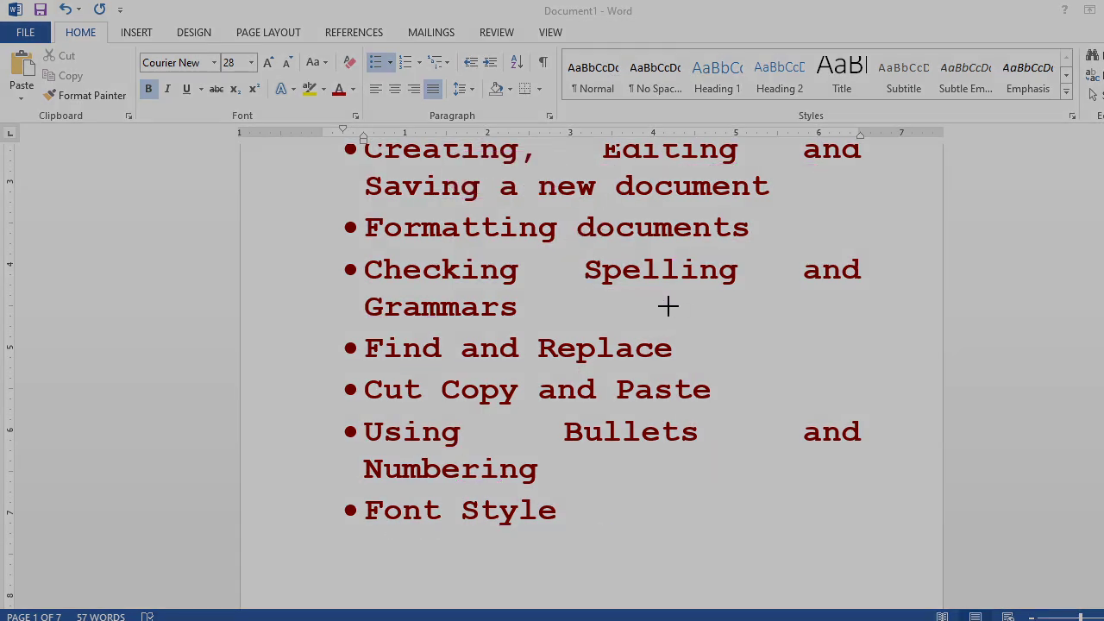
key("Escape")
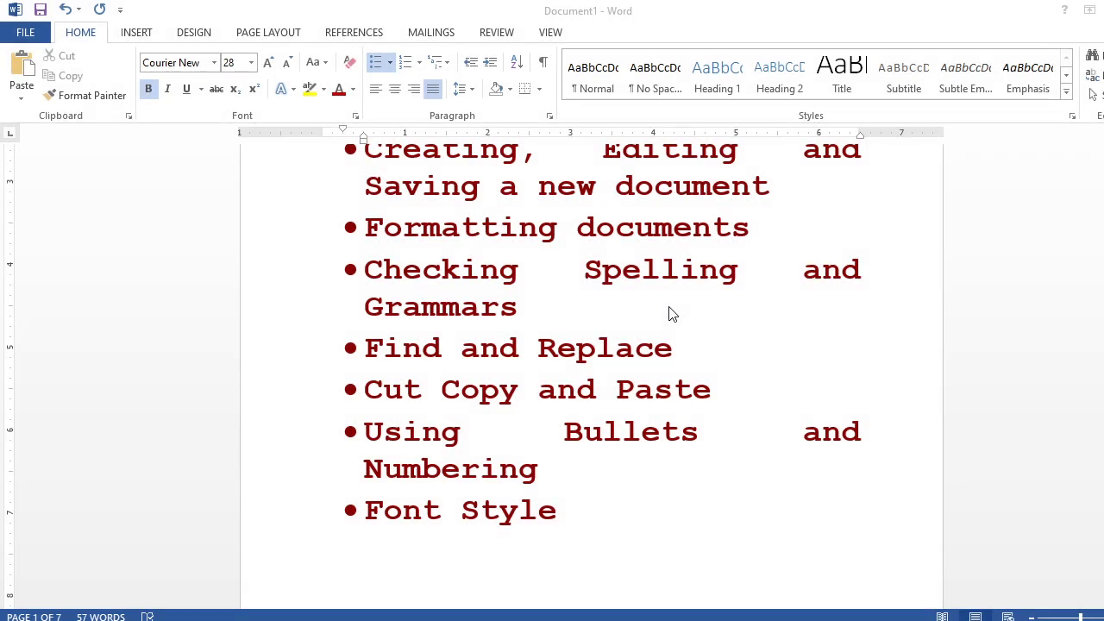
Write the closing lines "BE SAFE" and "GOD BLESS YOU" on the blank page 6, each as its own paragraph
scroll(672, 314, "up", 5)
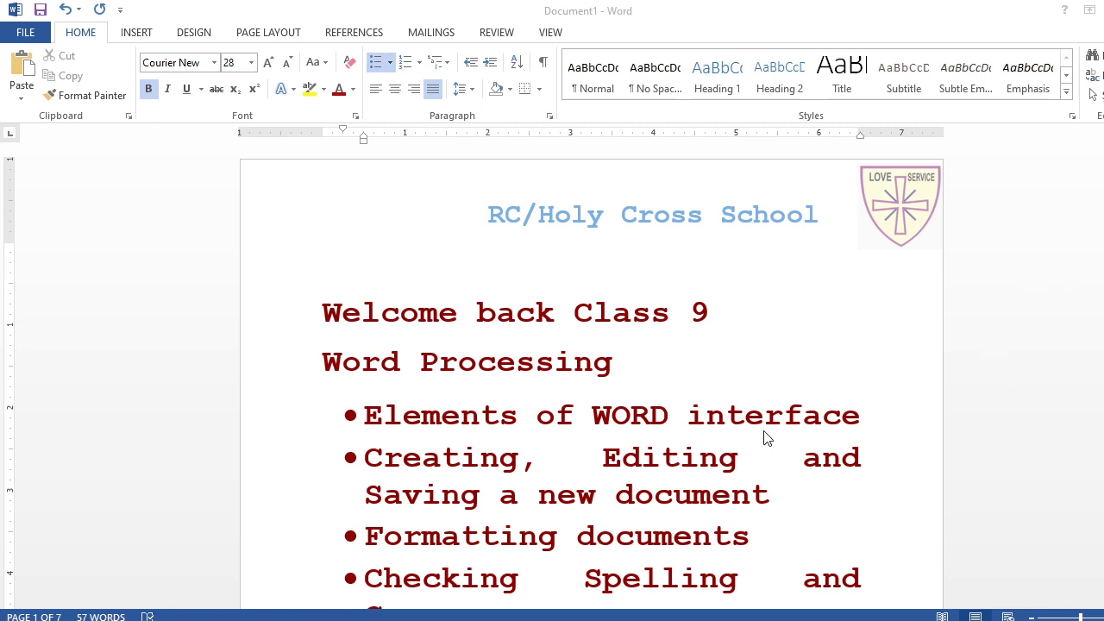
left_click(713, 360)
left_click_drag(1103, 160, 1103, 481)
left_click(524, 445)
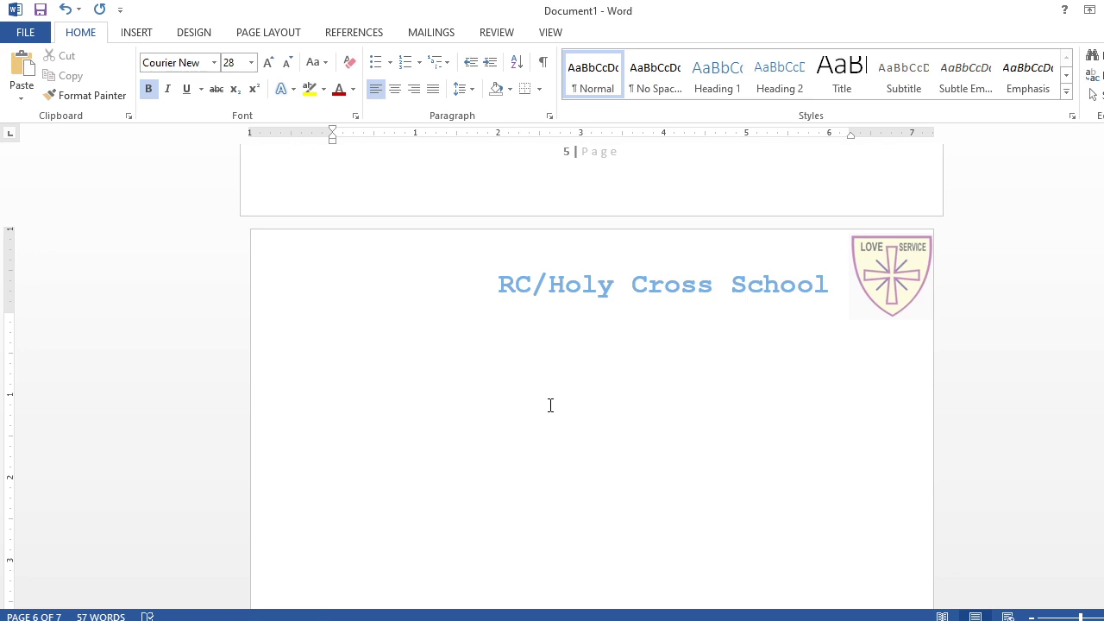
type("BE F")
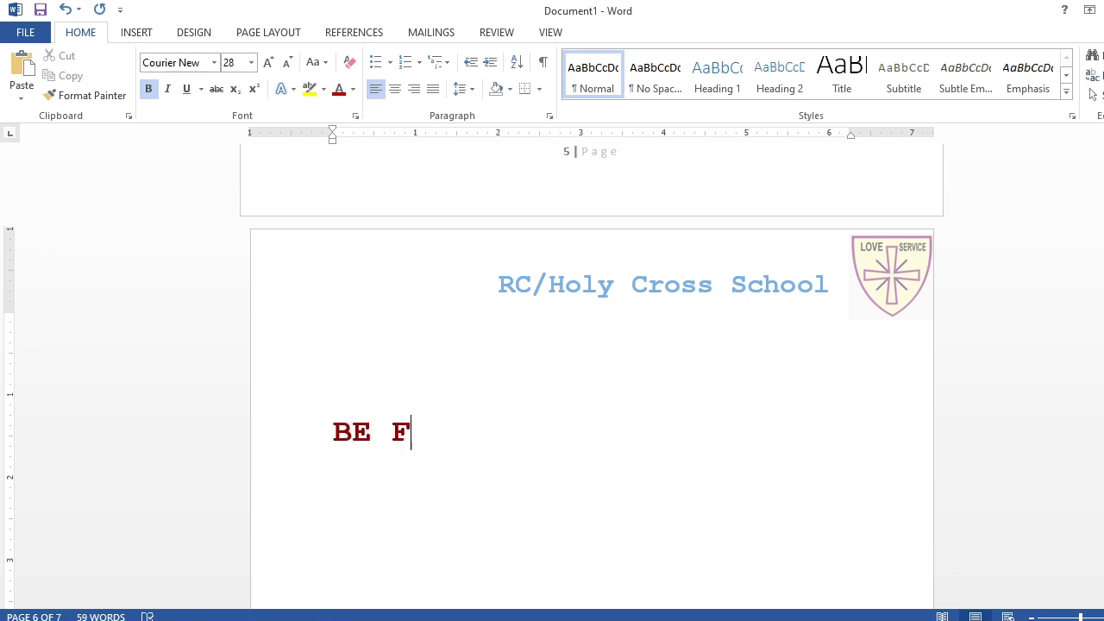
key("BackSpace")
type("SAFE")
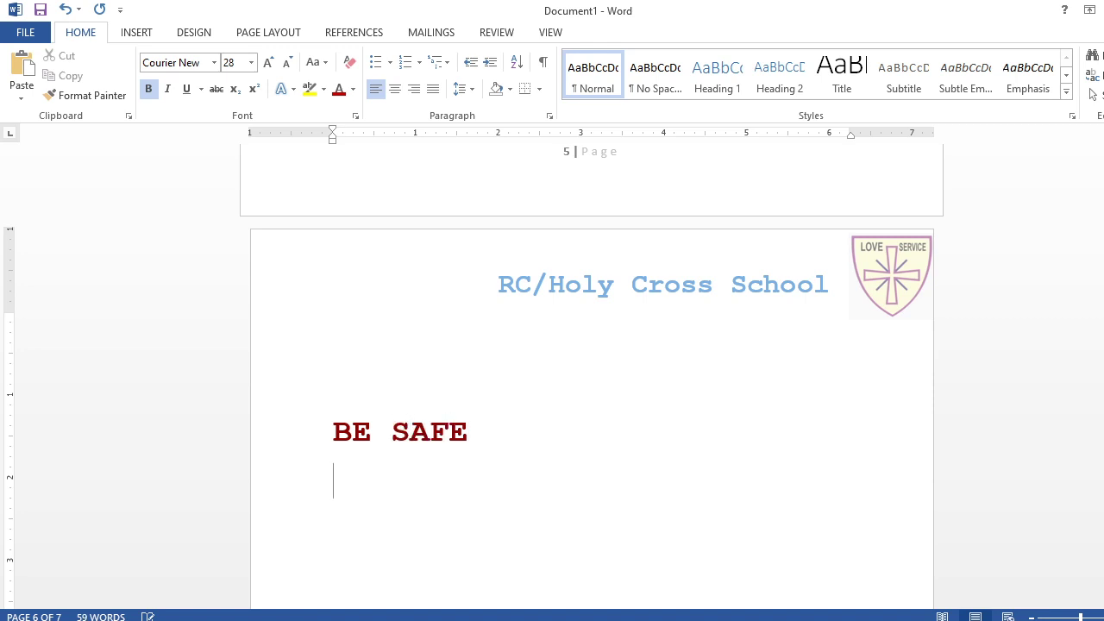
key("Return")
type("GOD B")
type("LE")
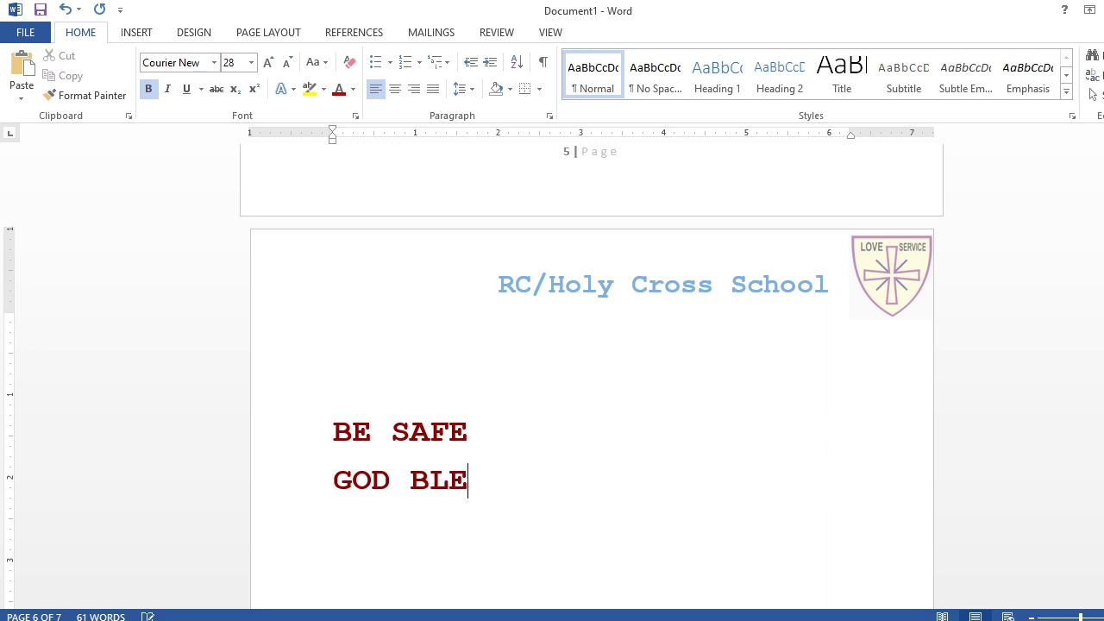
type("SS YOU")
key("Return")
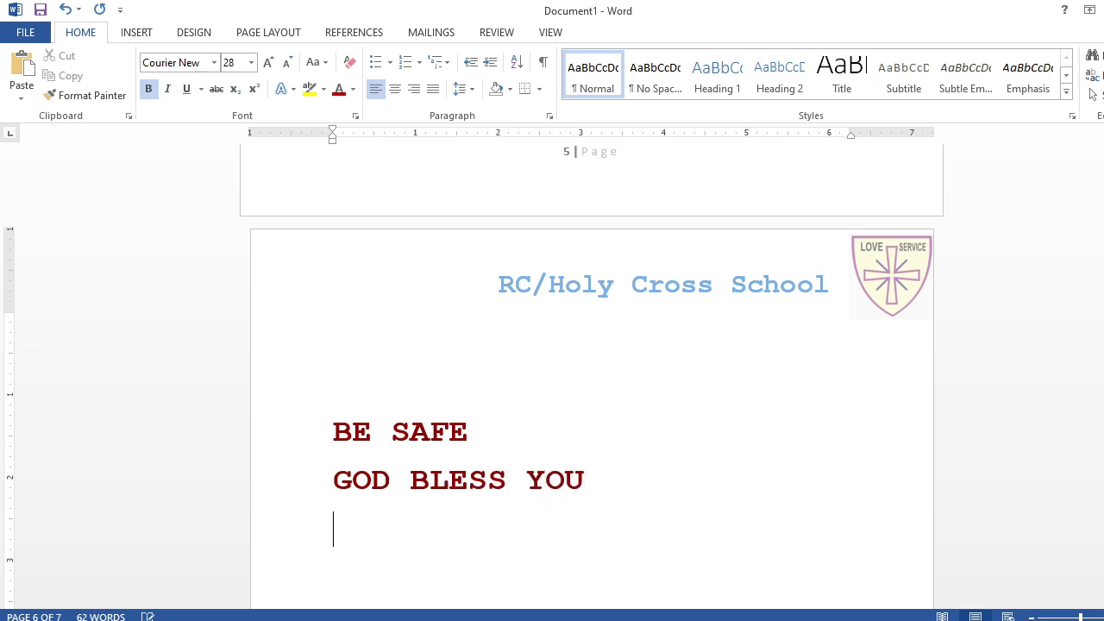